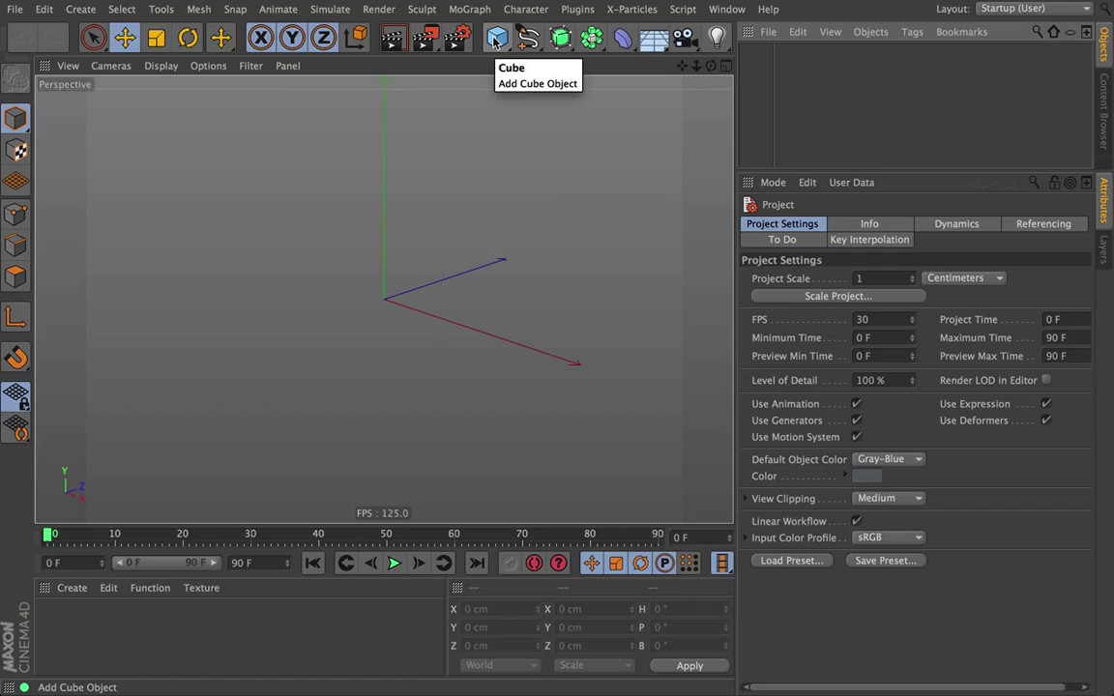
Add a Helix spline to the empty scene.
{"action": "left_click", "coordinate": [495, 43]}
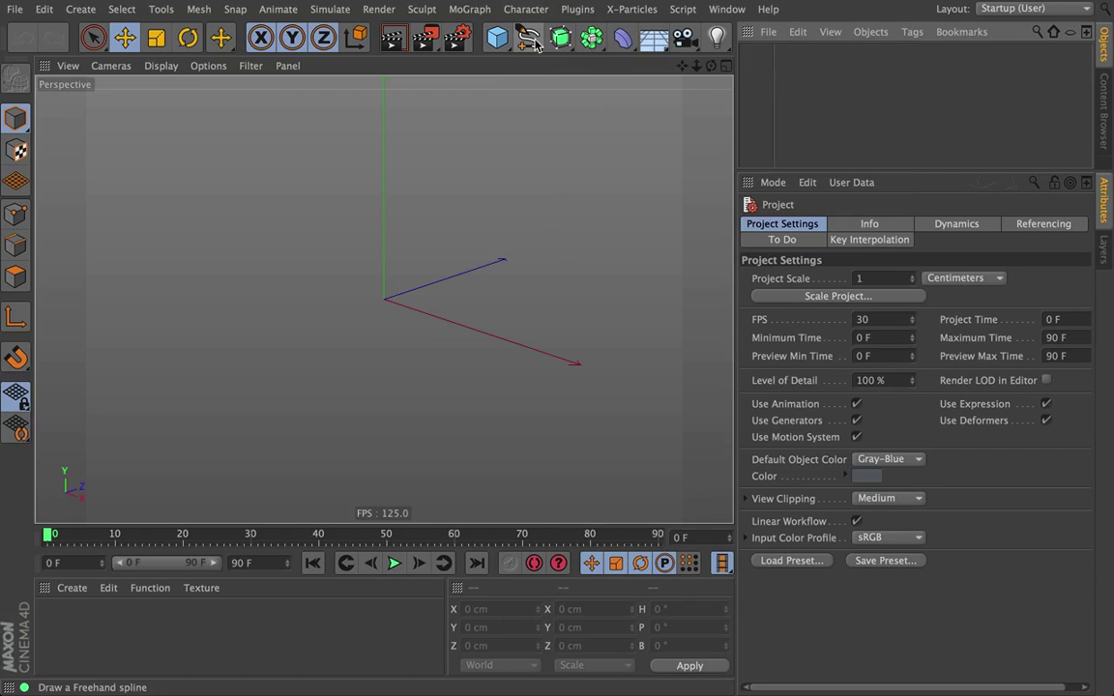
{"action": "left_click", "coordinate": [527, 37]}
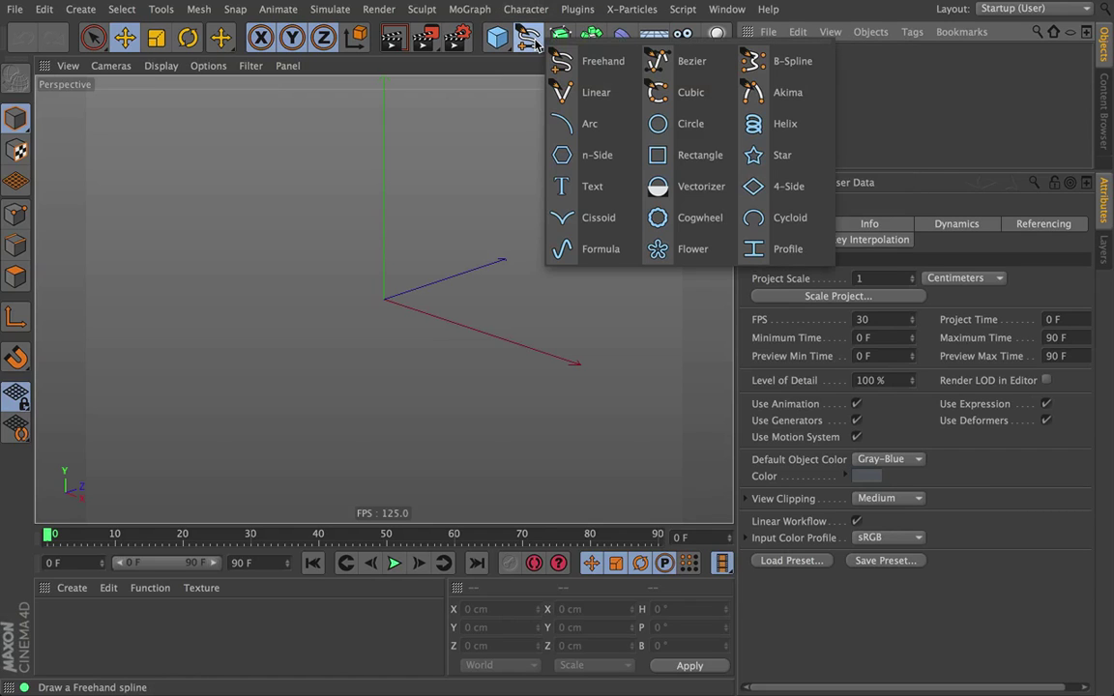
{"action": "left_click", "coordinate": [795, 139]}
Try the helix on the ZY plane and return it to the XY plane.
{"action": "left_click", "coordinate": [919, 408]}
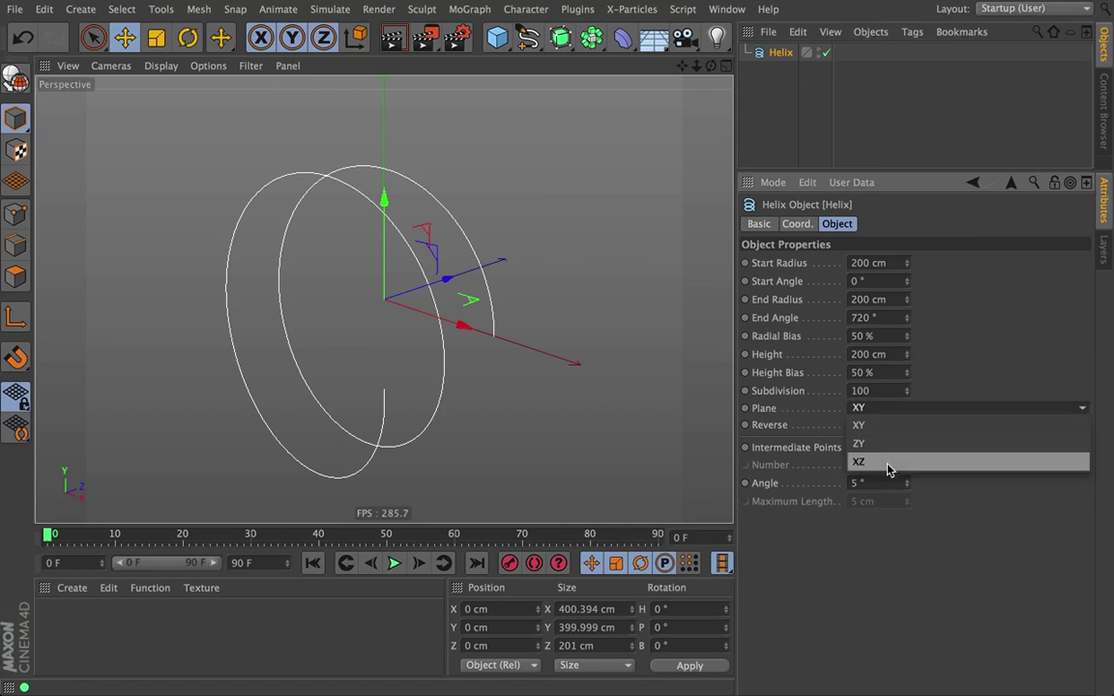
{"action": "left_click", "coordinate": [875, 444]}
{"action": "left_click", "coordinate": [882, 408]}
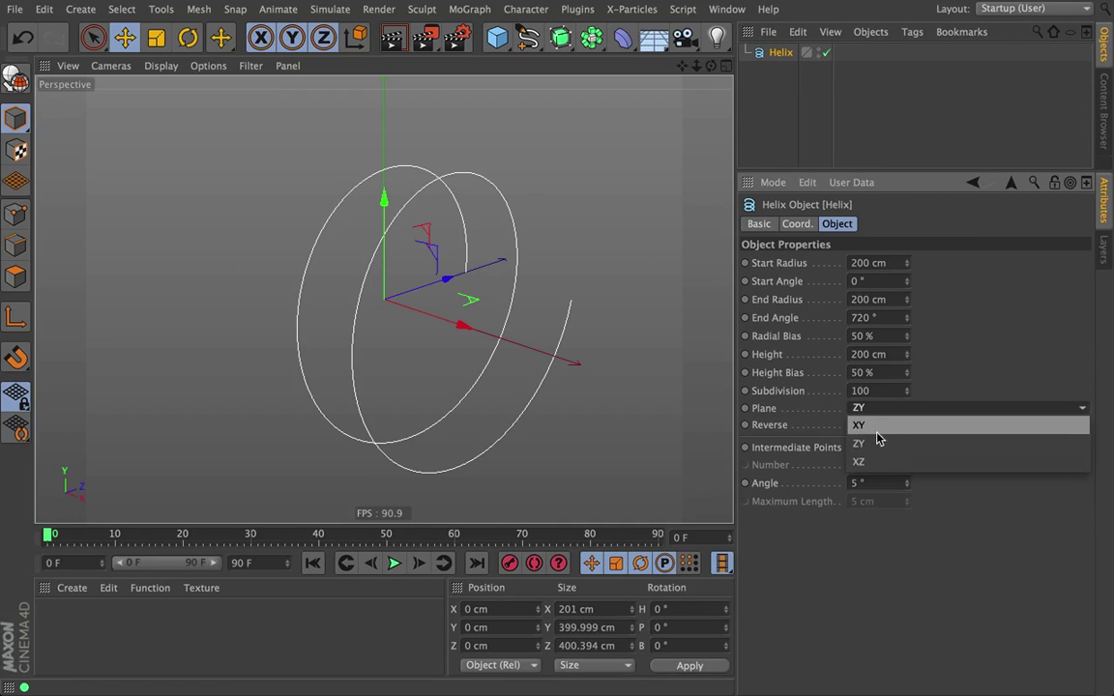
{"action": "left_click", "coordinate": [882, 408]}
{"action": "left_click", "coordinate": [882, 408]}
{"action": "left_click", "coordinate": [882, 427]}
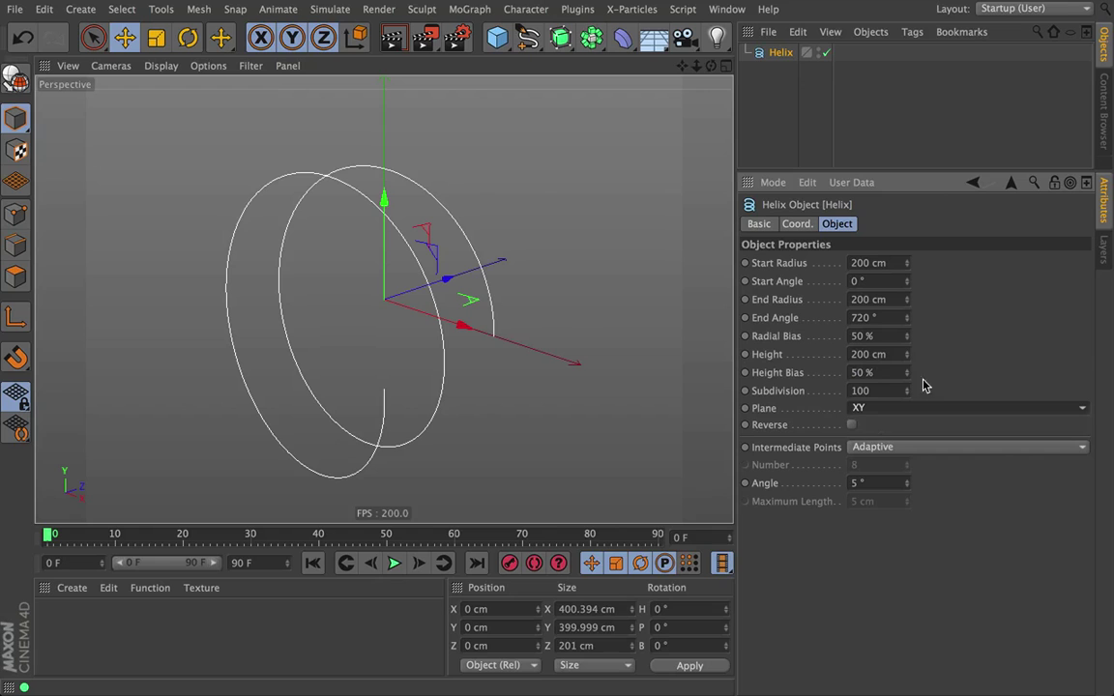
Set the helix's plane to XZ so that it stands upright.
{"action": "left_click", "coordinate": [895, 408]}
{"action": "left_click", "coordinate": [878, 462]}
{"action": "left_click_drag", "start_coordinate": [593, 335], "coordinate": [462, 229], "text": "alt"}
{"action": "left_click_drag", "start_coordinate": [416, 188], "coordinate": [469, 223], "text": "alt"}
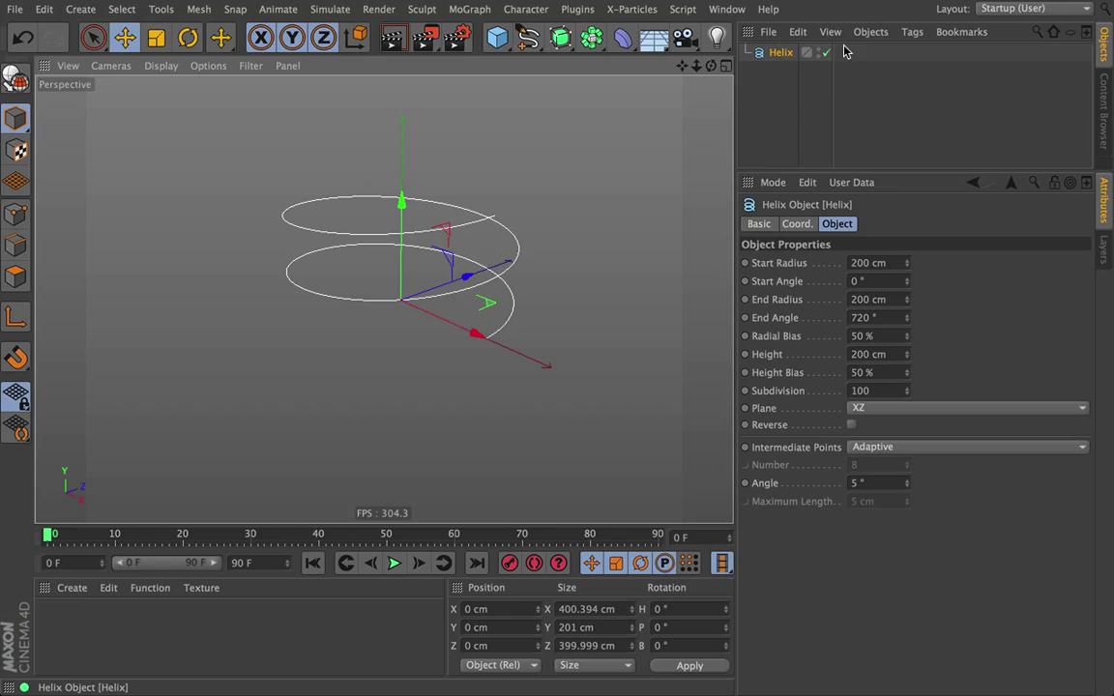
Add a Signal tag to the helix and link the helix's Y position to it.
{"action": "right_click", "coordinate": [765, 56]}
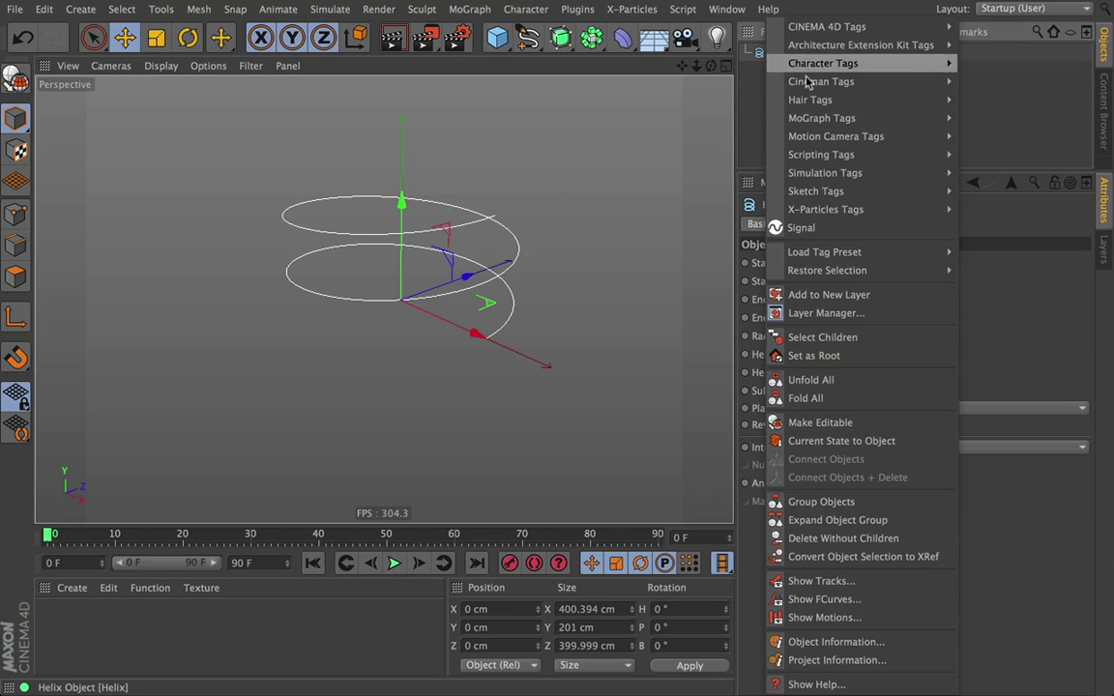
{"action": "left_click", "coordinate": [789, 232]}
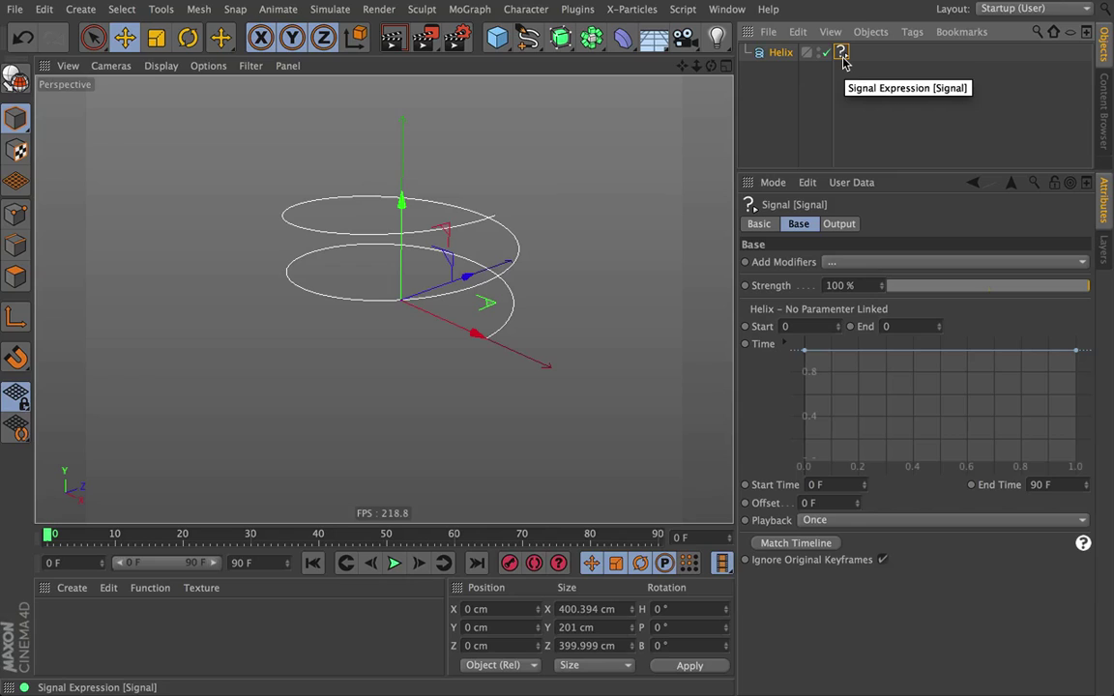
{"action": "left_click", "coordinate": [782, 52]}
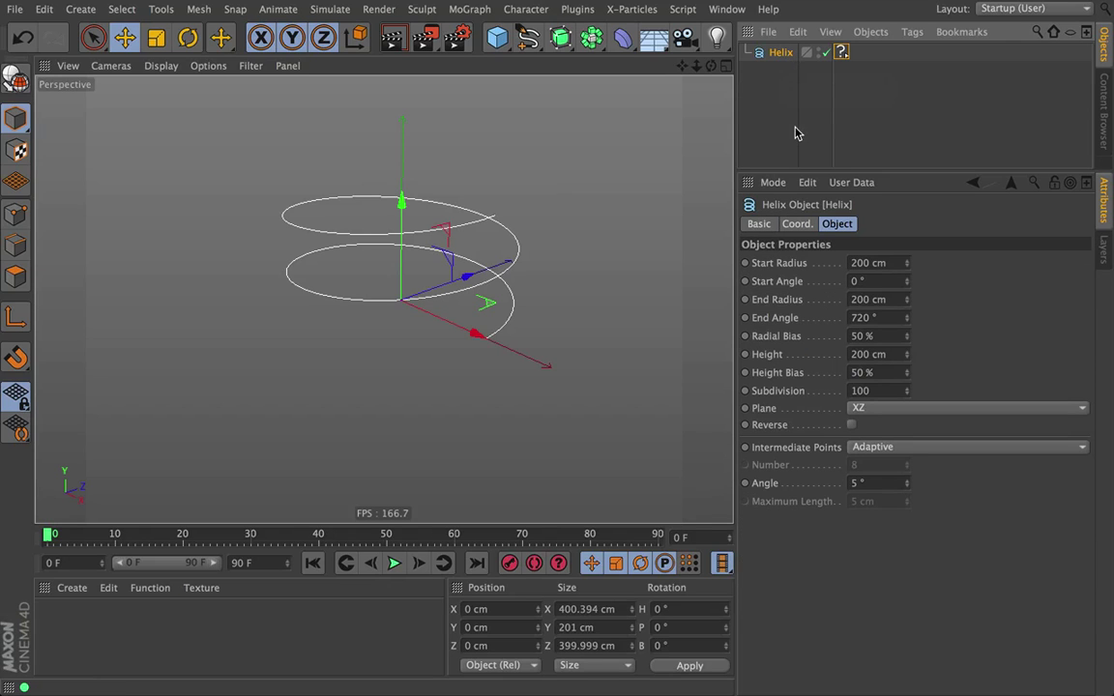
{"action": "left_click", "coordinate": [801, 224]}
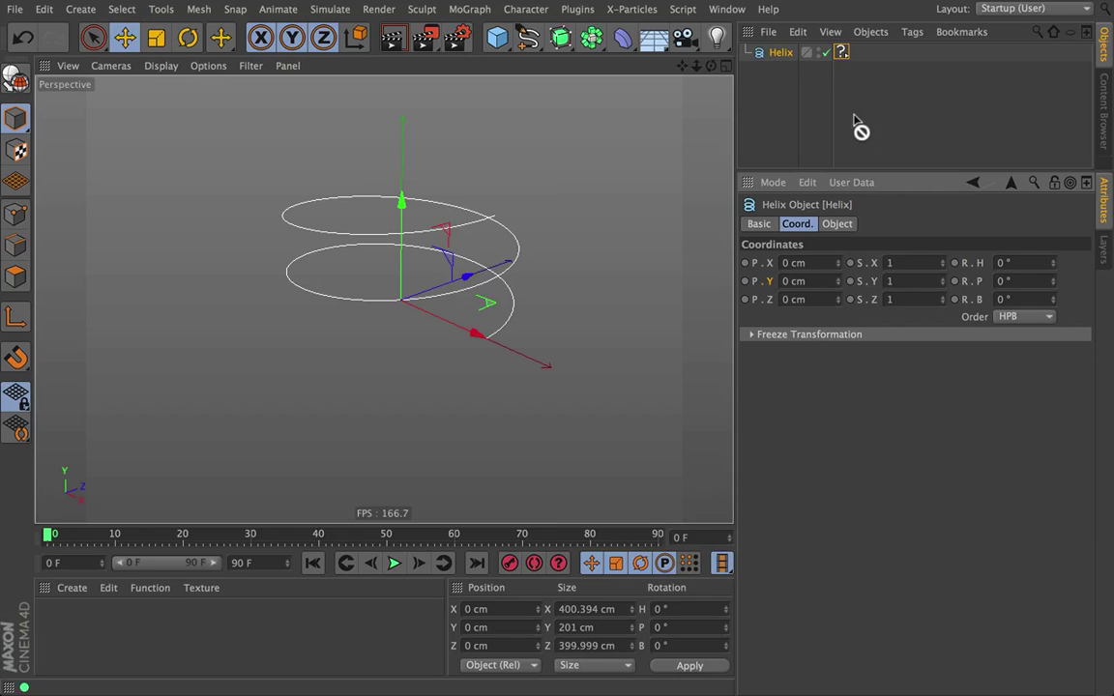
{"action": "left_click_drag", "start_coordinate": [841, 51], "coordinate": [843, 51]}
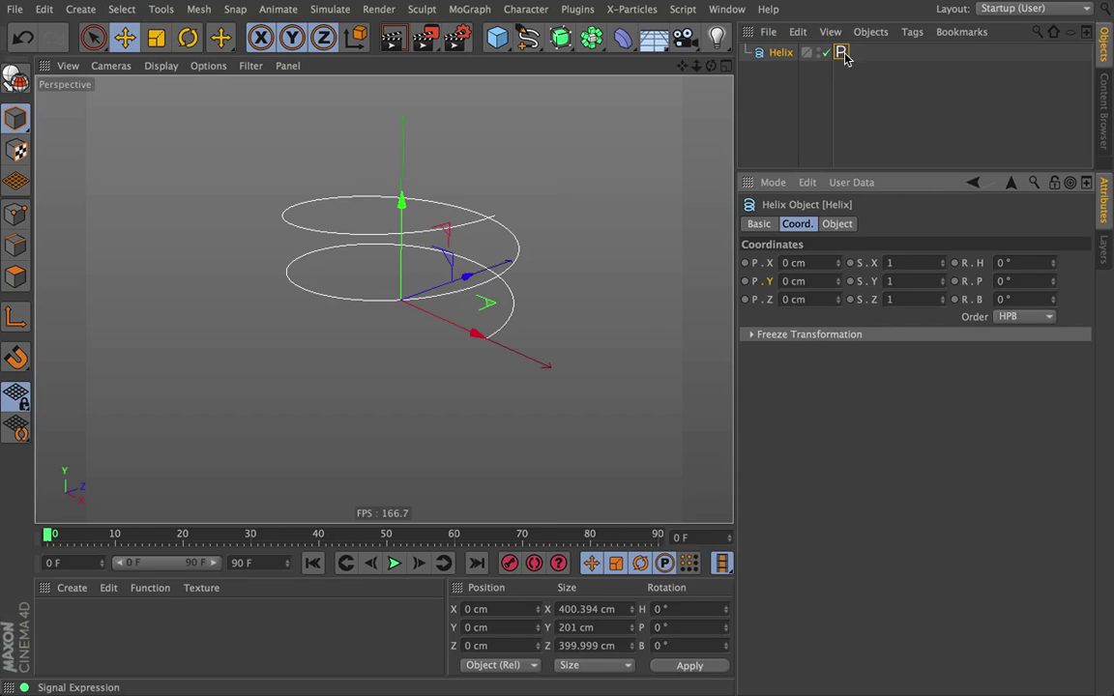
Set the End value of the Signal tag's Position Y animation to 200 cm.
{"action": "left_click", "coordinate": [841, 53]}
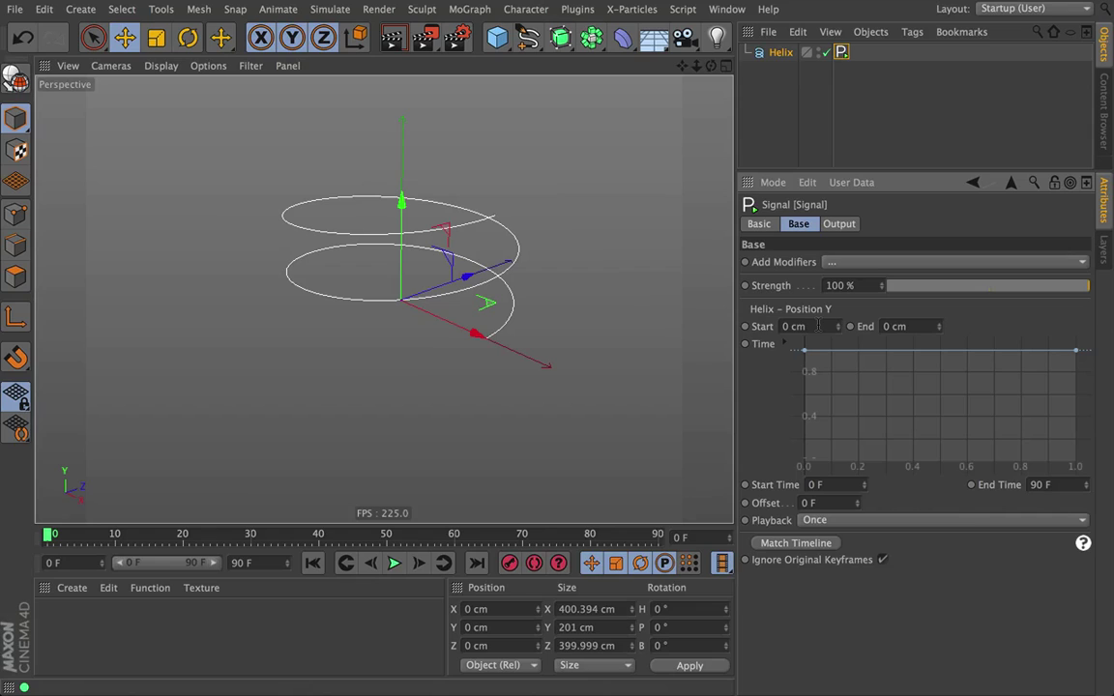
{"action": "key", "text": "Tab"}
{"action": "key", "text": "Return"}
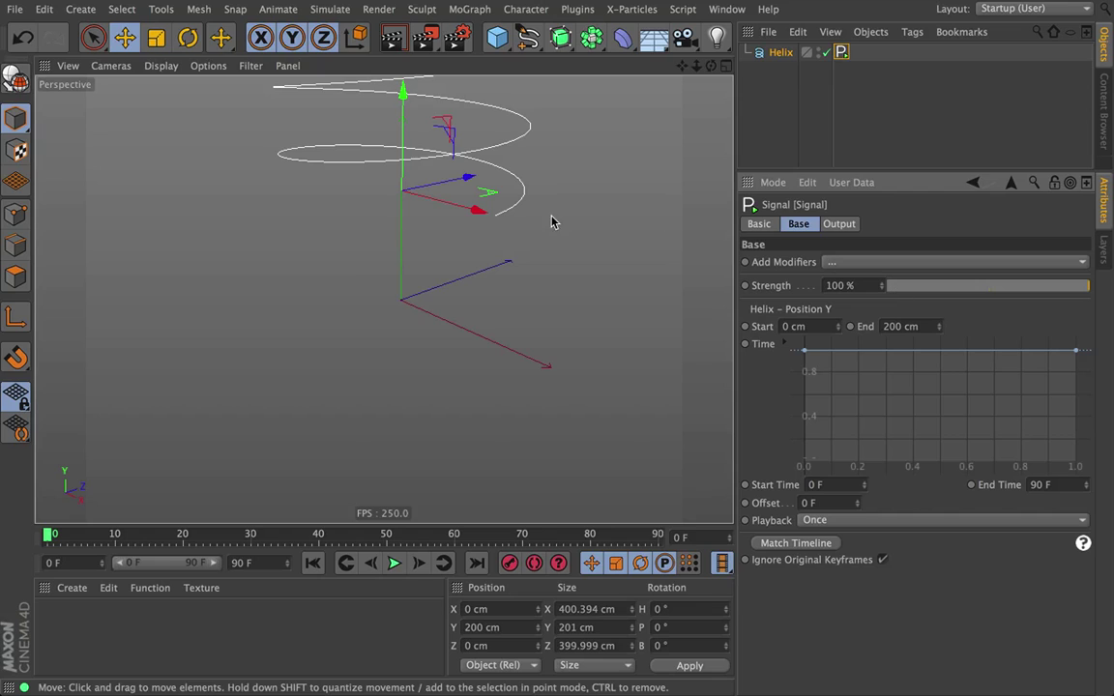
{"action": "middle_click_drag", "start_coordinate": [552, 219], "coordinate": [527, 355], "text": "alt"}
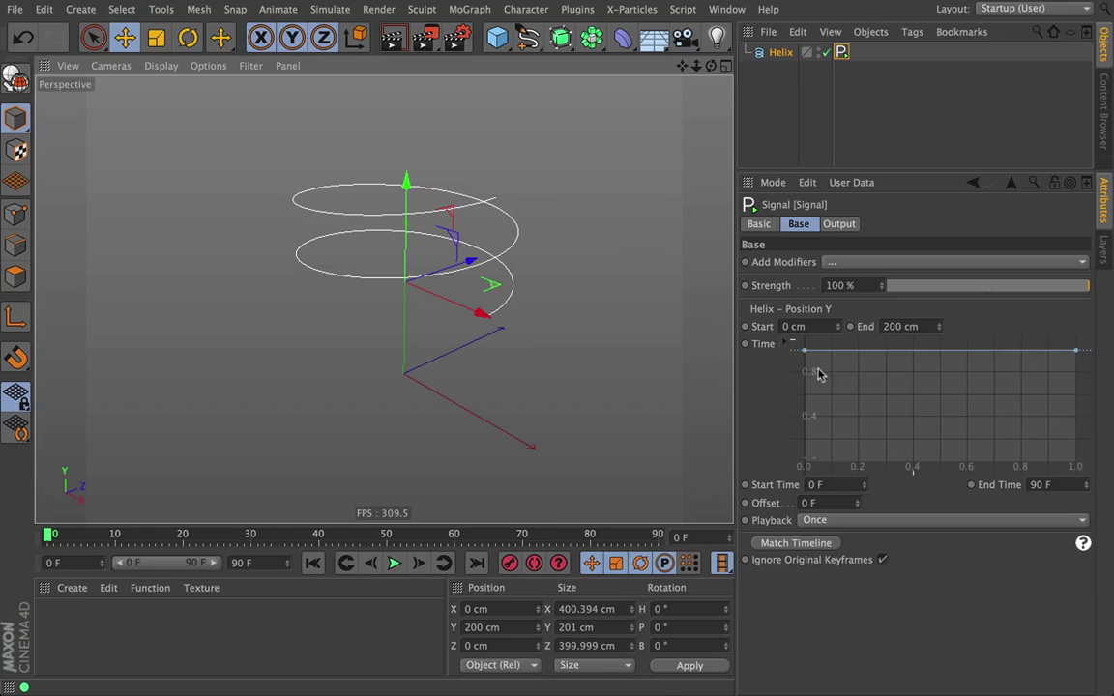
Lower the first point of the Signal time curve to 0 and play the animation from the first frame.
{"action": "left_click", "coordinate": [394, 563]}
{"action": "left_click", "coordinate": [394, 563]}
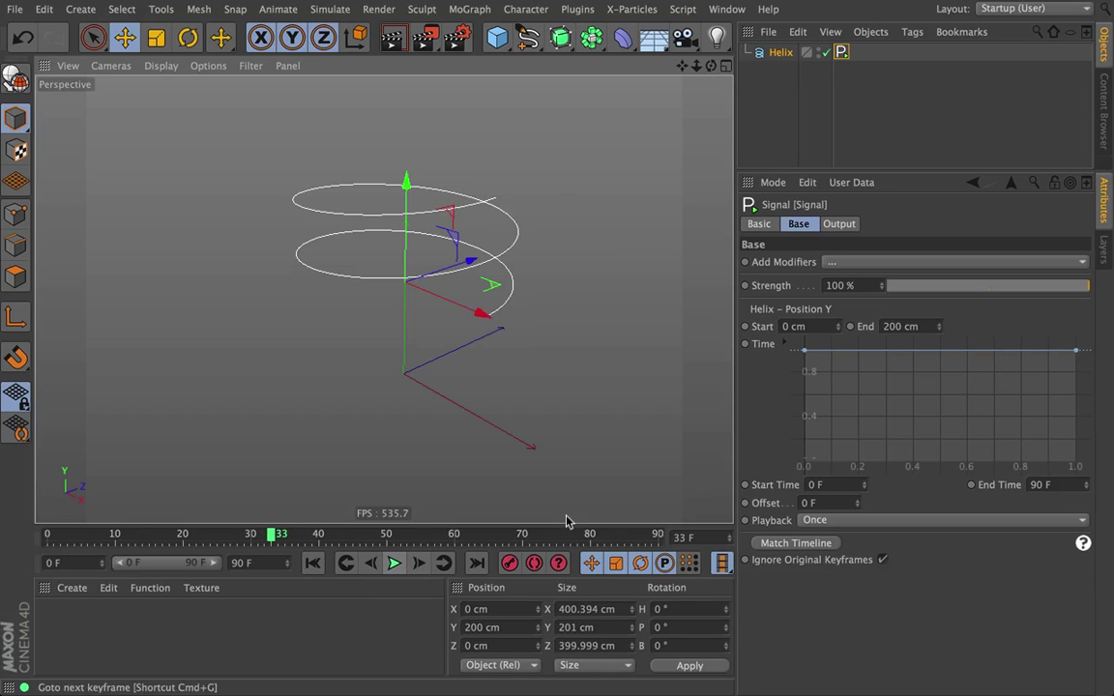
{"action": "left_click_drag", "start_coordinate": [797, 358], "coordinate": [747, 487]}
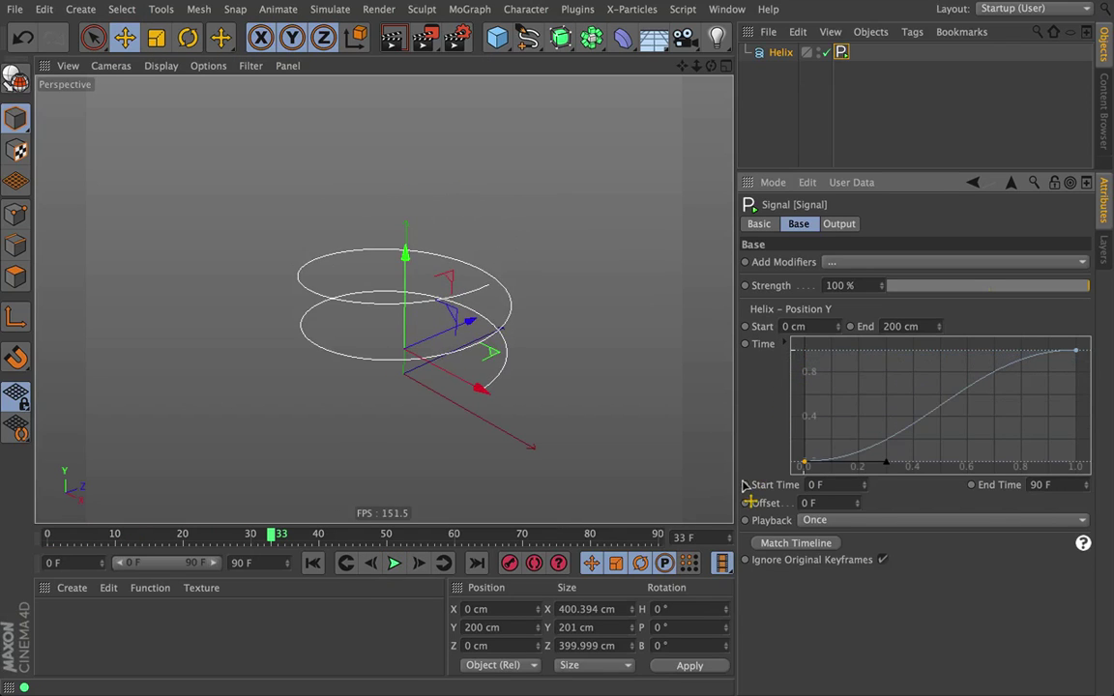
{"action": "left_click", "coordinate": [312, 563]}
{"action": "key", "text": "F8"}
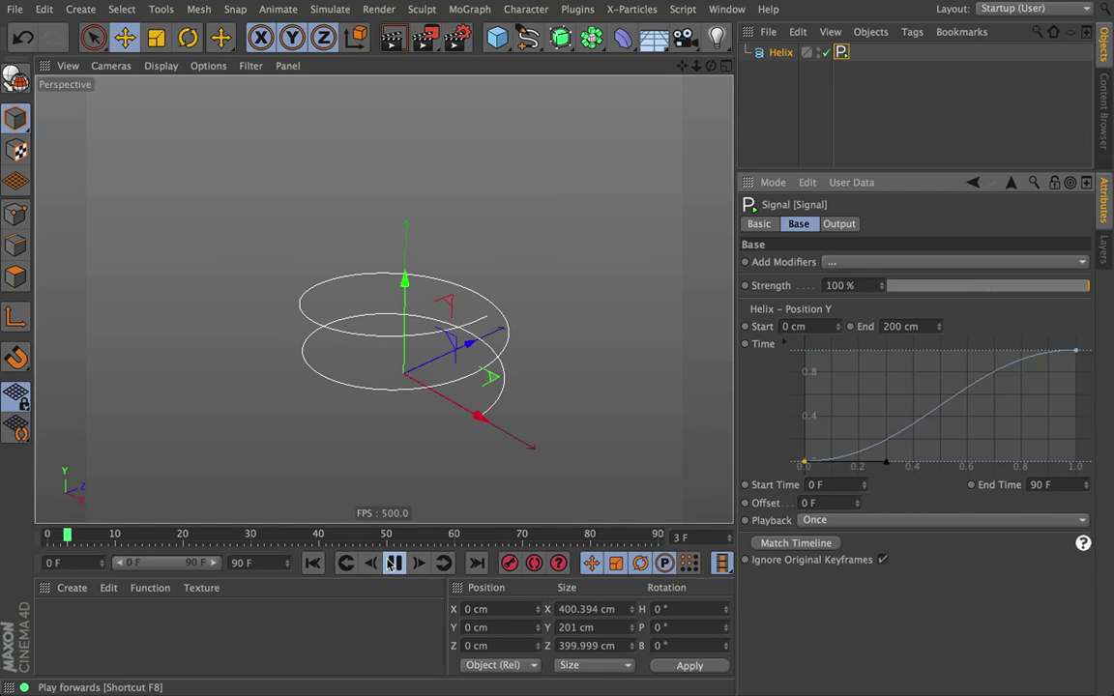
{"action": "left_click", "coordinate": [797, 326]}
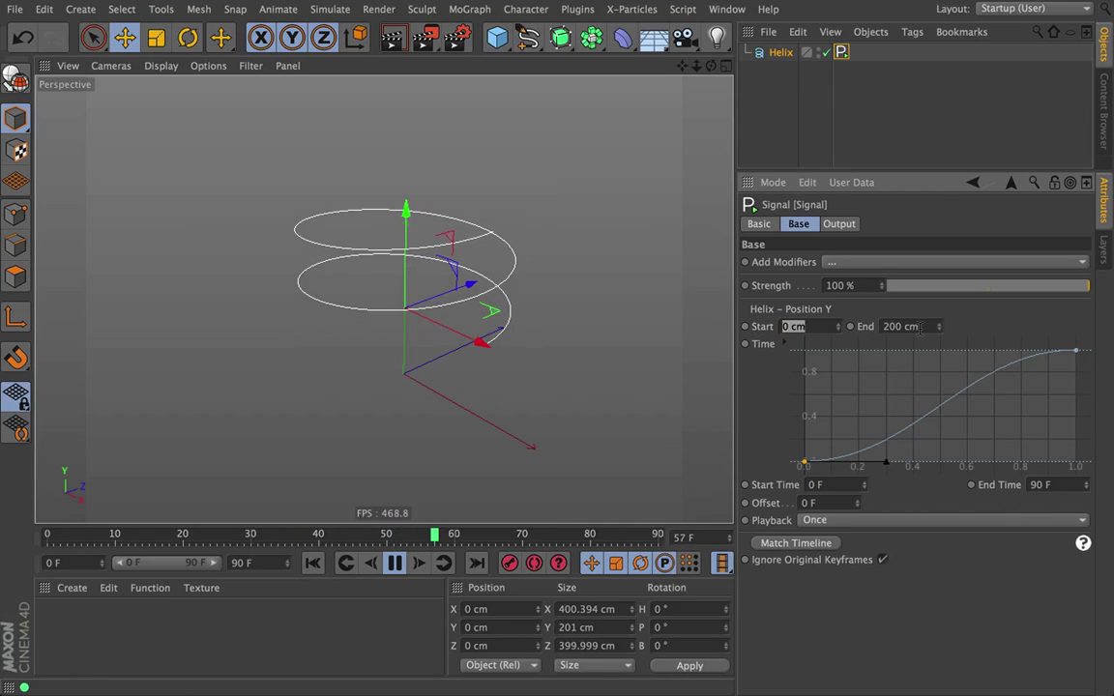
{"action": "key", "text": "Tab"}
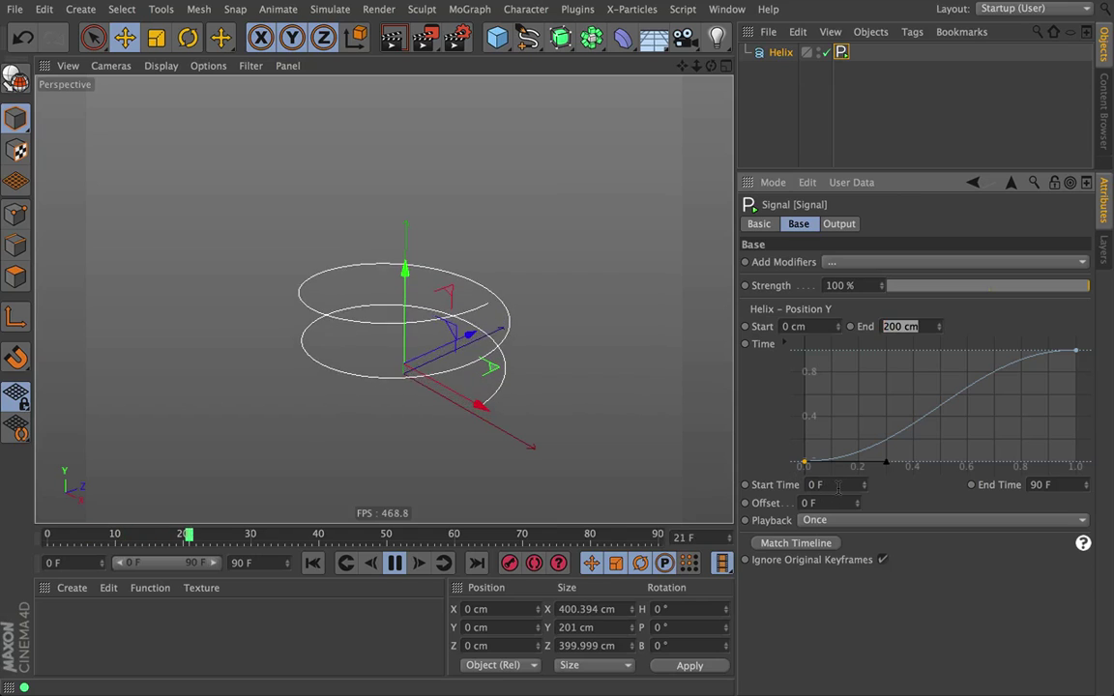
{"action": "key", "text": "Tab"}
{"action": "key", "text": "Tab"}
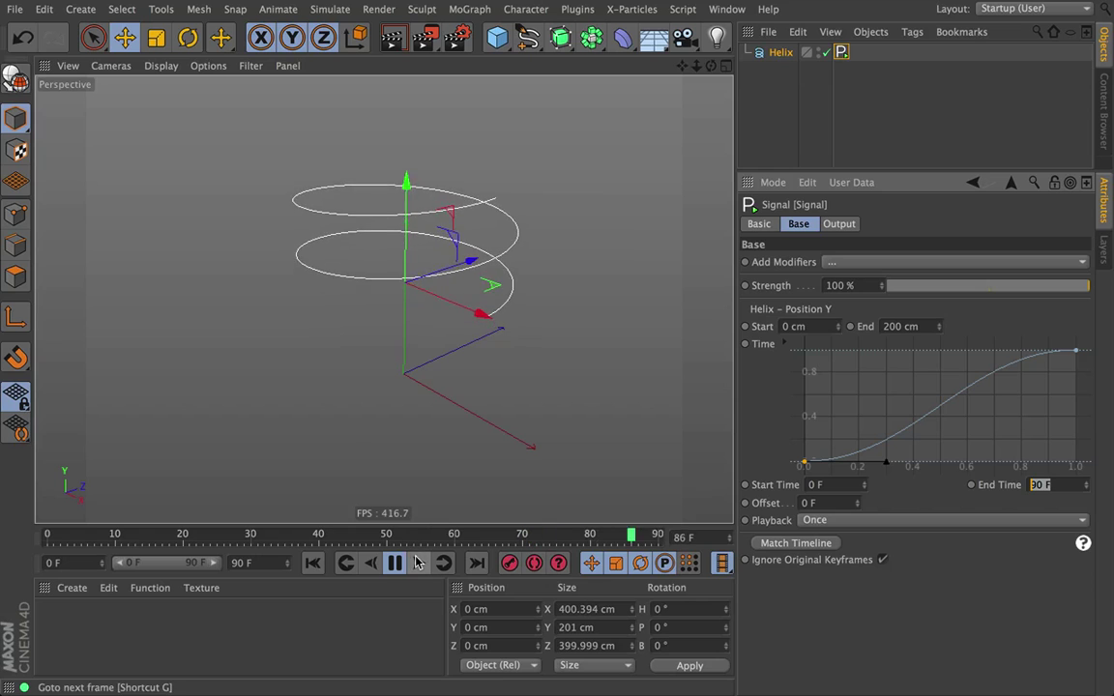
Set the Signal tag's Start value to -200 cm while the animation plays.
{"action": "double_click", "coordinate": [793, 325]}
{"action": "type", "text": "-200"}
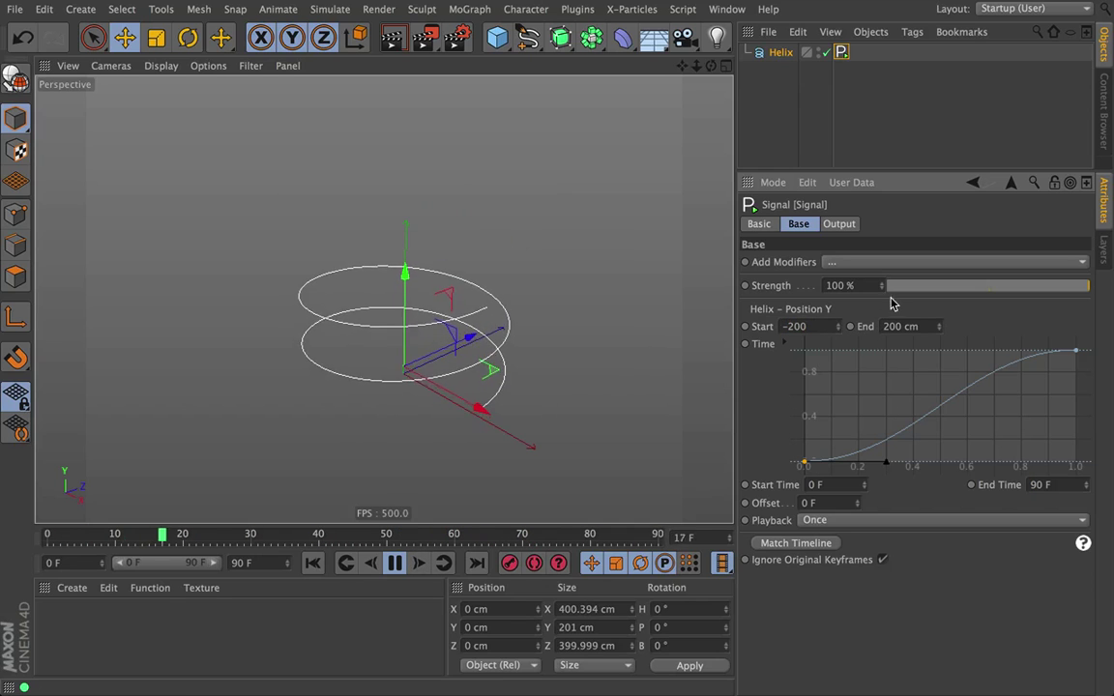
{"action": "key", "text": "Return"}
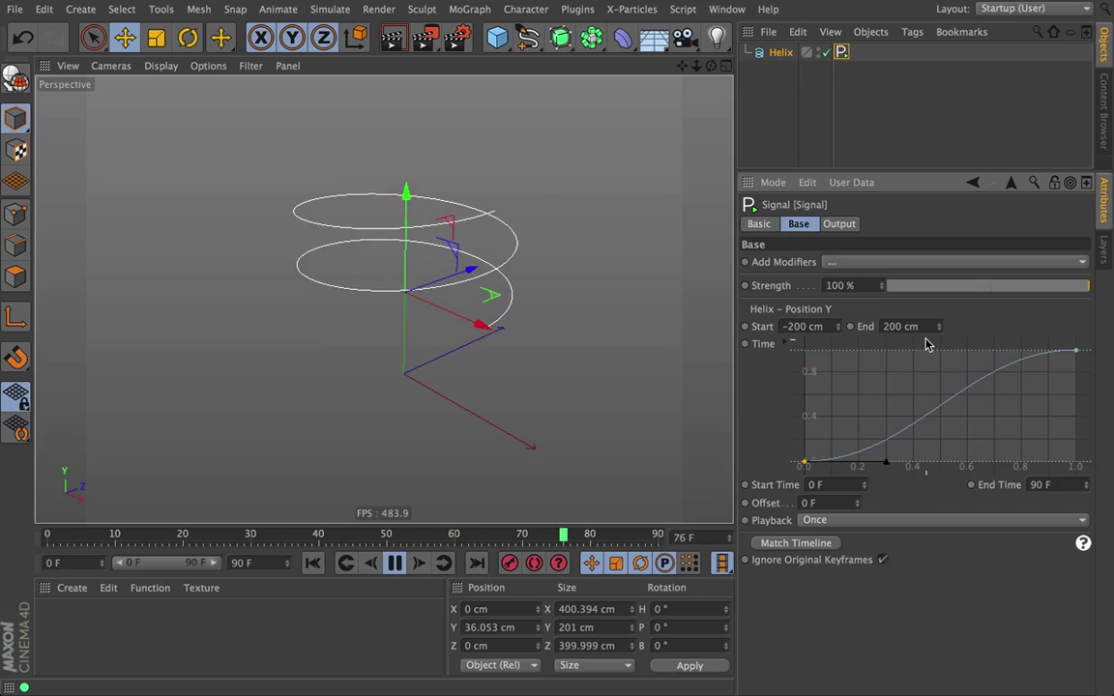
Try a steep initial rise on the time curve, revert it, and reset the Start value to 0 cm.
{"action": "left_click_drag", "start_coordinate": [884, 463], "coordinate": [793, 369]}
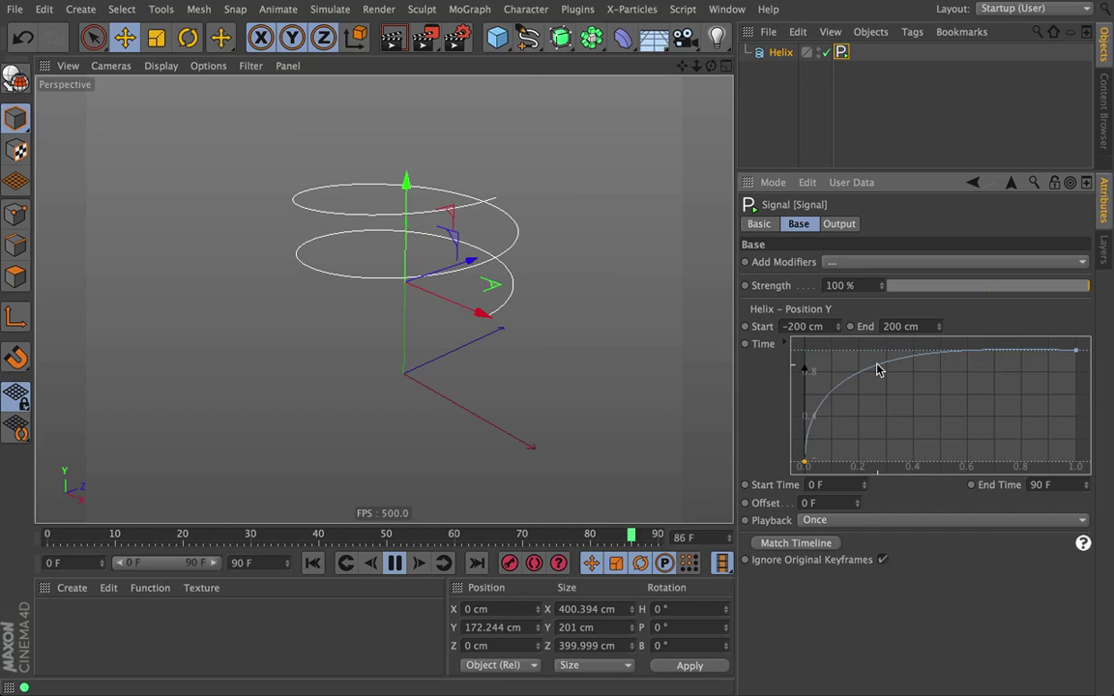
{"action": "left_click_drag", "start_coordinate": [803, 368], "coordinate": [885, 462]}
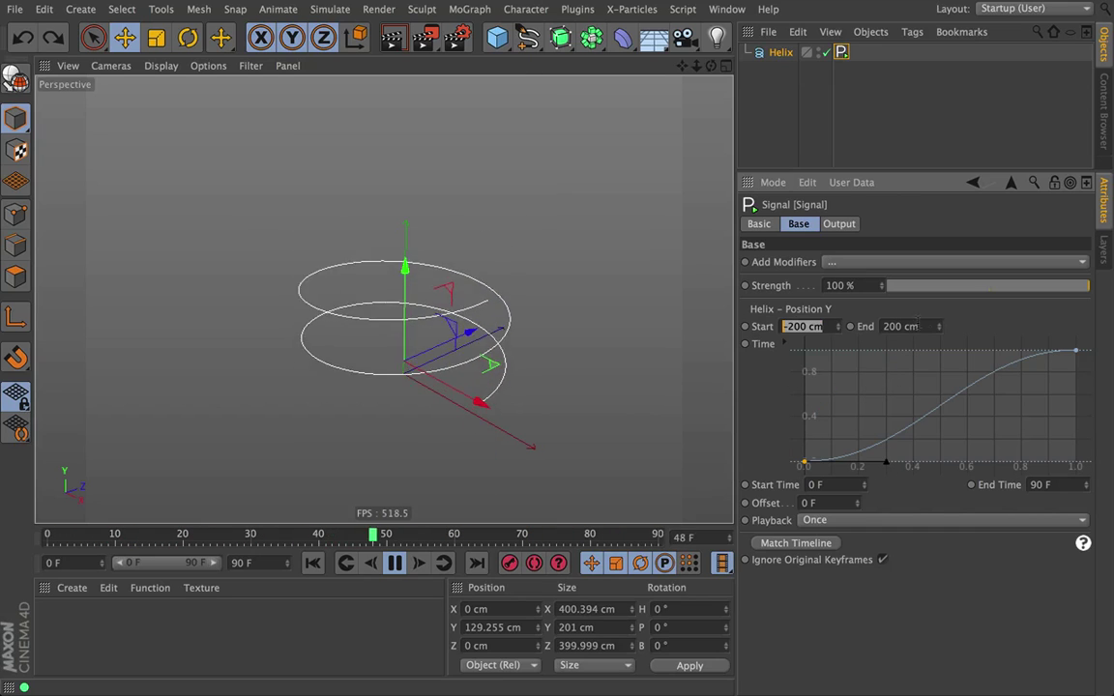
{"action": "type", "text": "0"}
{"action": "key", "text": "Return"}
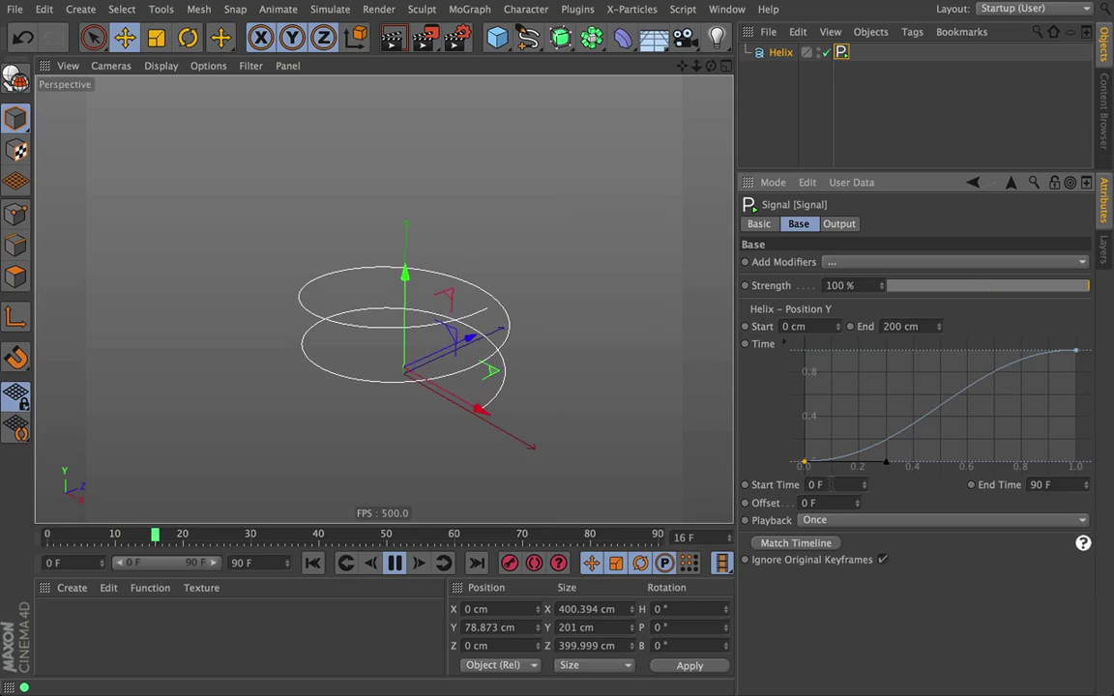
Set the Signal tag's End Time to 45 F.
{"action": "key", "text": "Tab"}
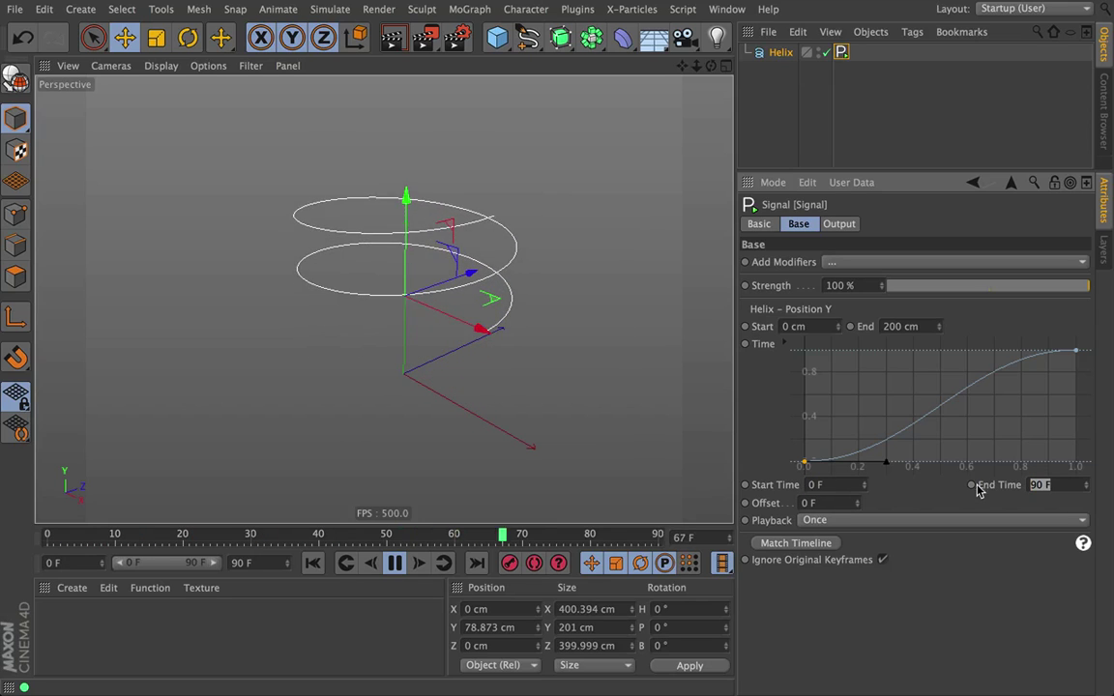
{"action": "type", "text": "45"}
{"action": "key", "text": "Return"}
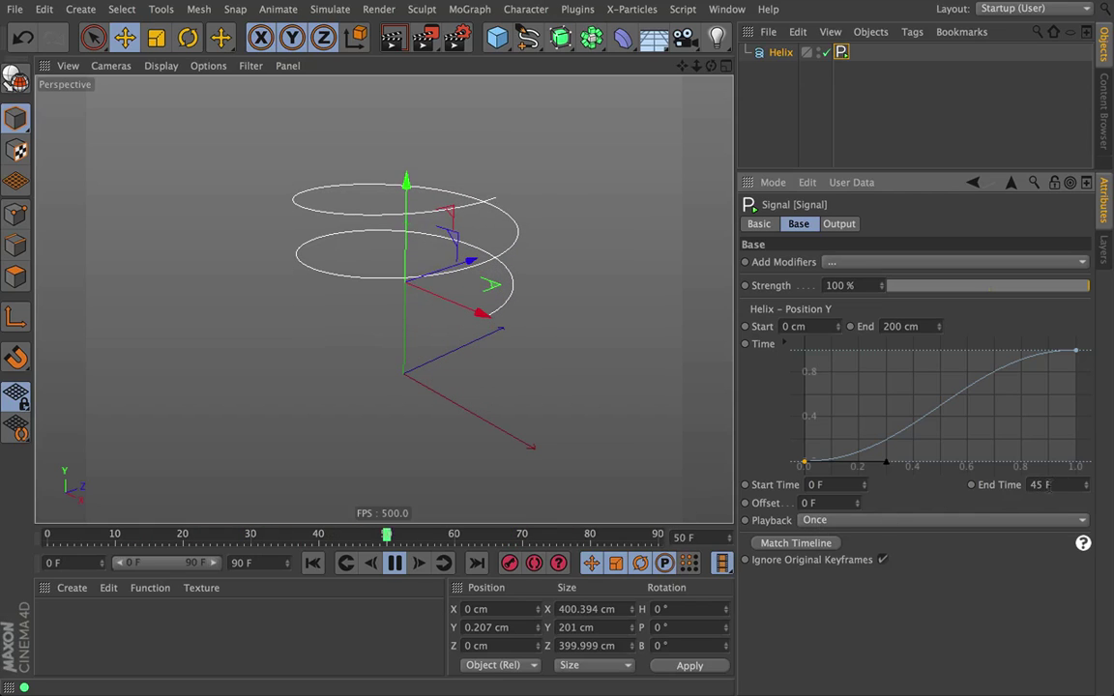
Set the Signal tag's End Time to 20 F and its Playback mode to Loop.
{"action": "double_click", "coordinate": [1039, 484]}
{"action": "type", "text": "20"}
{"action": "key", "text": "Return"}
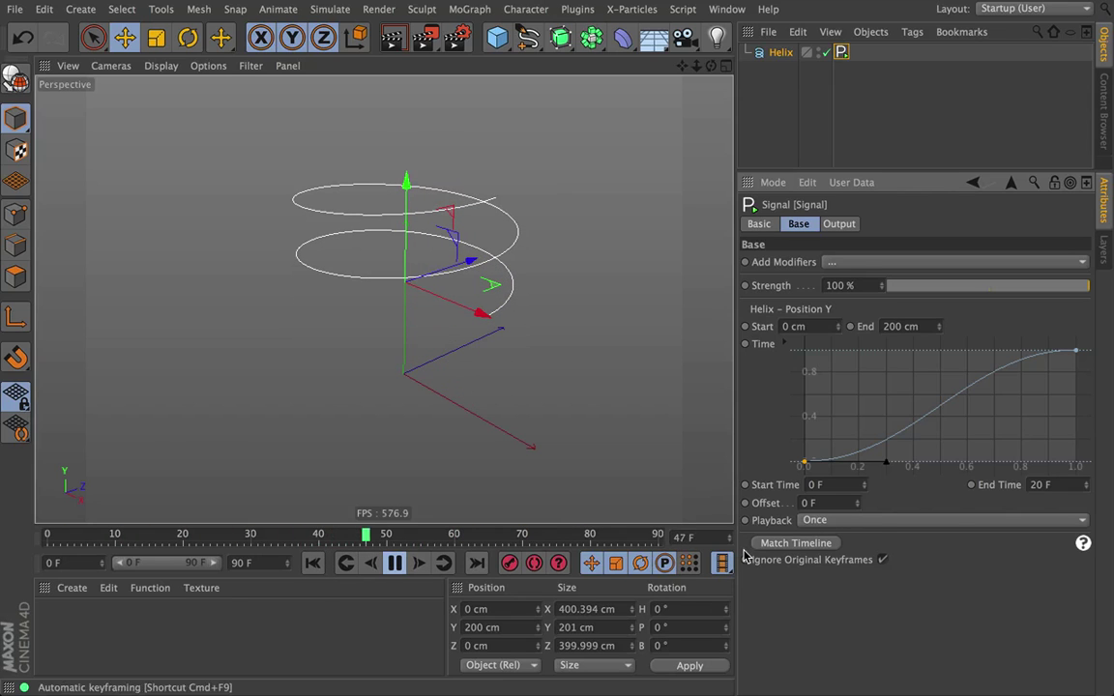
{"action": "left_click", "coordinate": [845, 521]}
{"action": "left_click", "coordinate": [851, 559]}
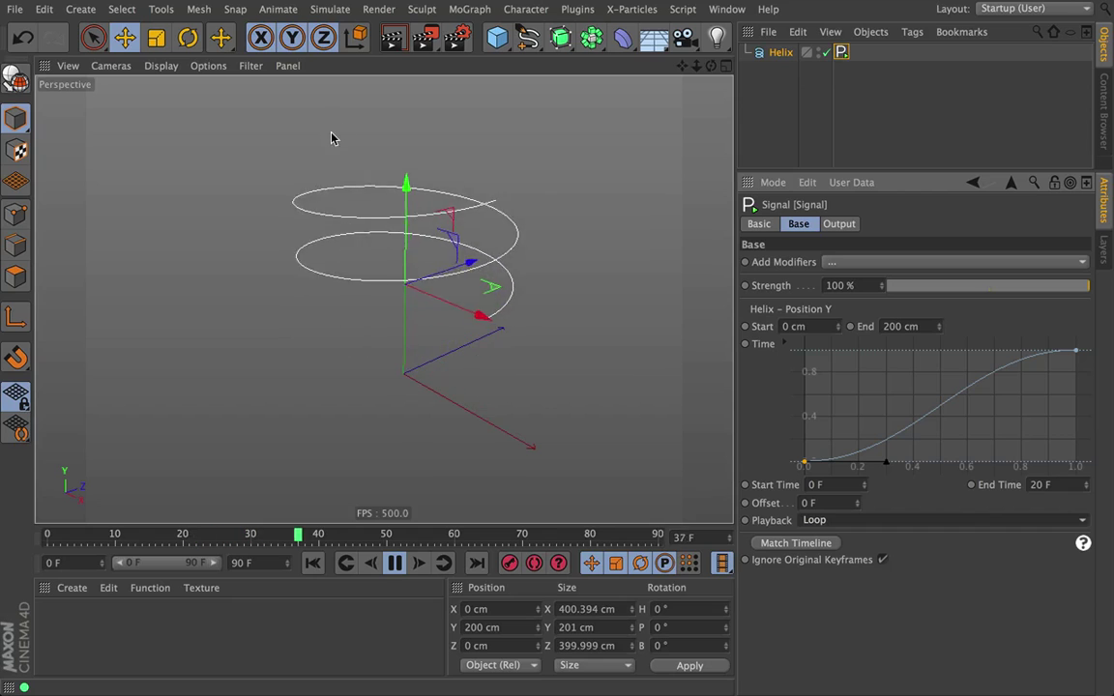
Lengthen the project timeline to 900 F and extend the preview range over its full length.
{"action": "left_click", "coordinate": [250, 562]}
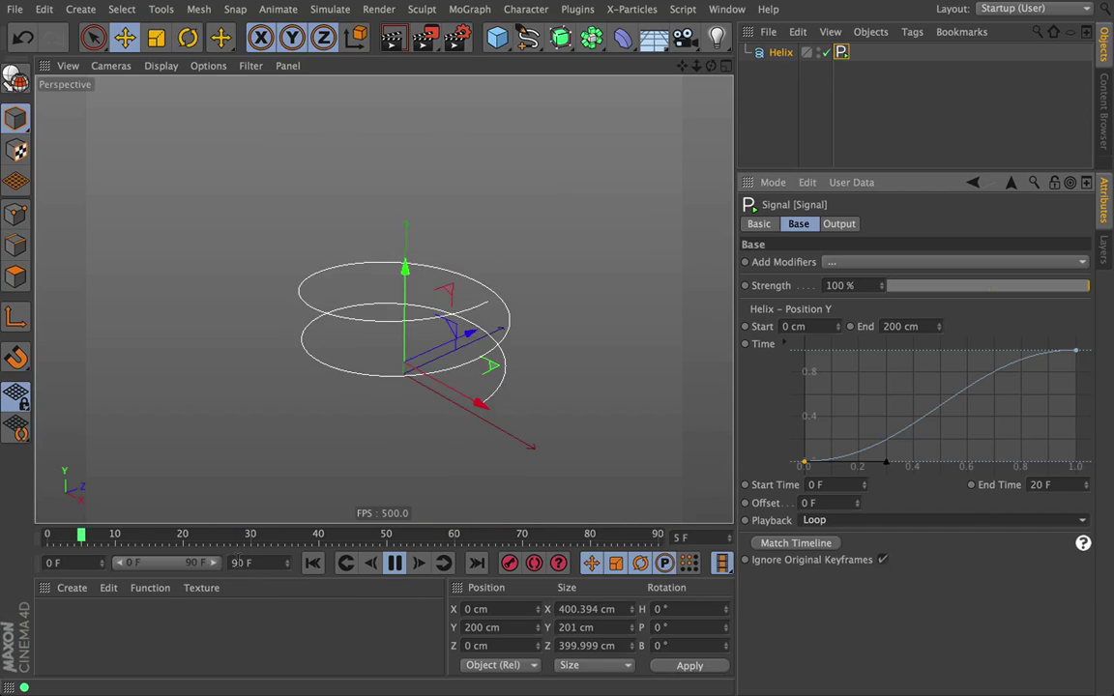
{"action": "type", "text": "900"}
{"action": "key", "text": "Return"}
{"action": "left_click_drag", "start_coordinate": [150, 564], "coordinate": [215, 564]}
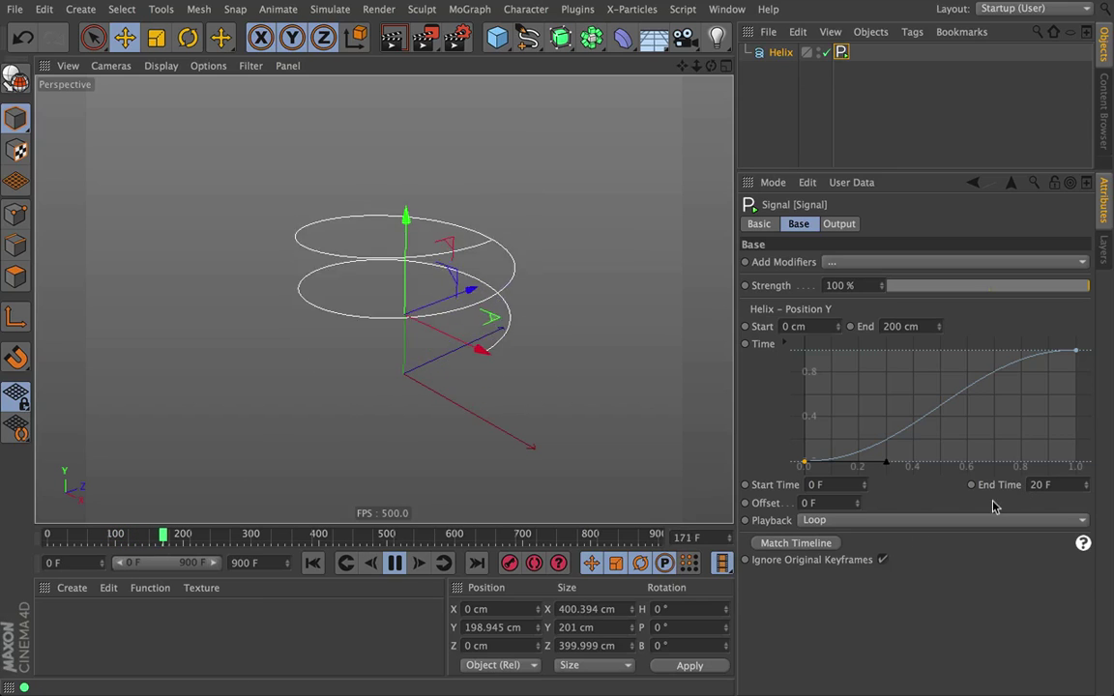
Set the Signal Playback mode to Pingpong and lengthen both curve handles for a stronger ease in and out.
{"action": "left_click", "coordinate": [818, 520]}
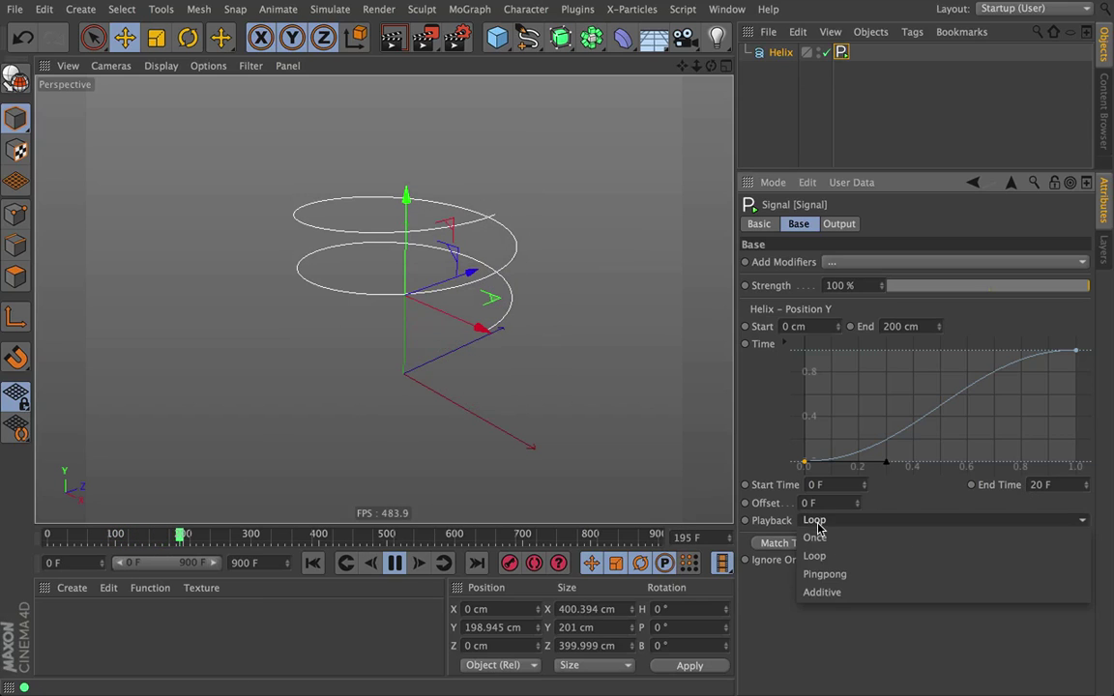
{"action": "left_click", "coordinate": [832, 576]}
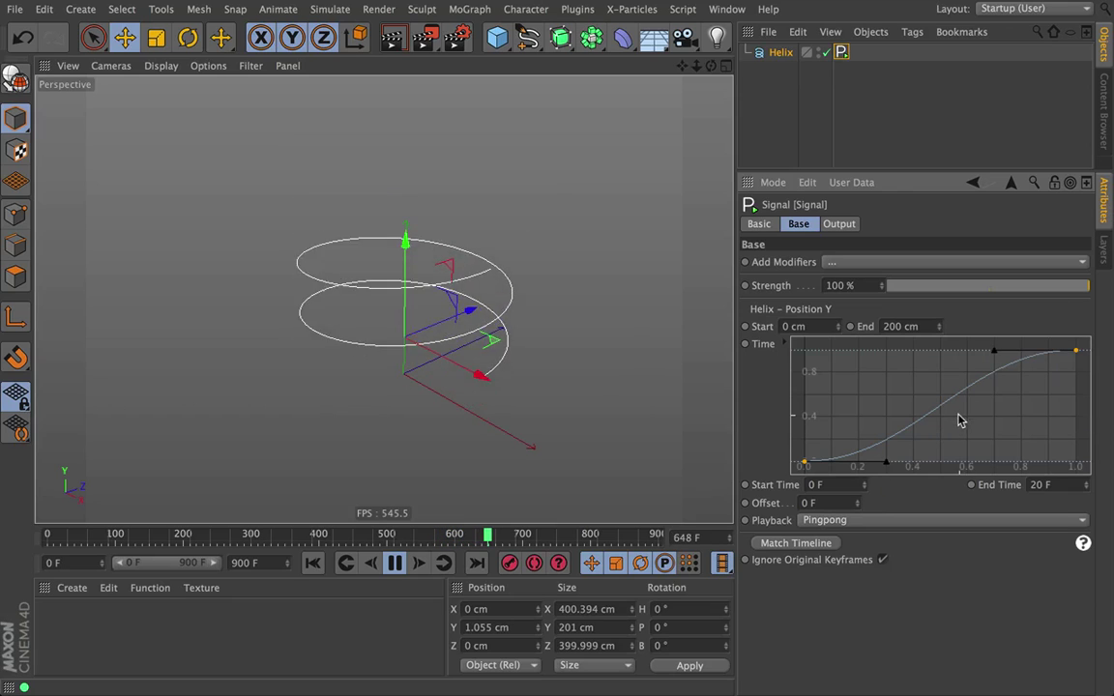
{"action": "left_click_drag", "start_coordinate": [995, 353], "coordinate": [975, 351]}
{"action": "left_click_drag", "start_coordinate": [820, 456], "coordinate": [1072, 462]}
Set the Signal tag's Playback mode to Additive.
{"action": "left_click", "coordinate": [805, 522]}
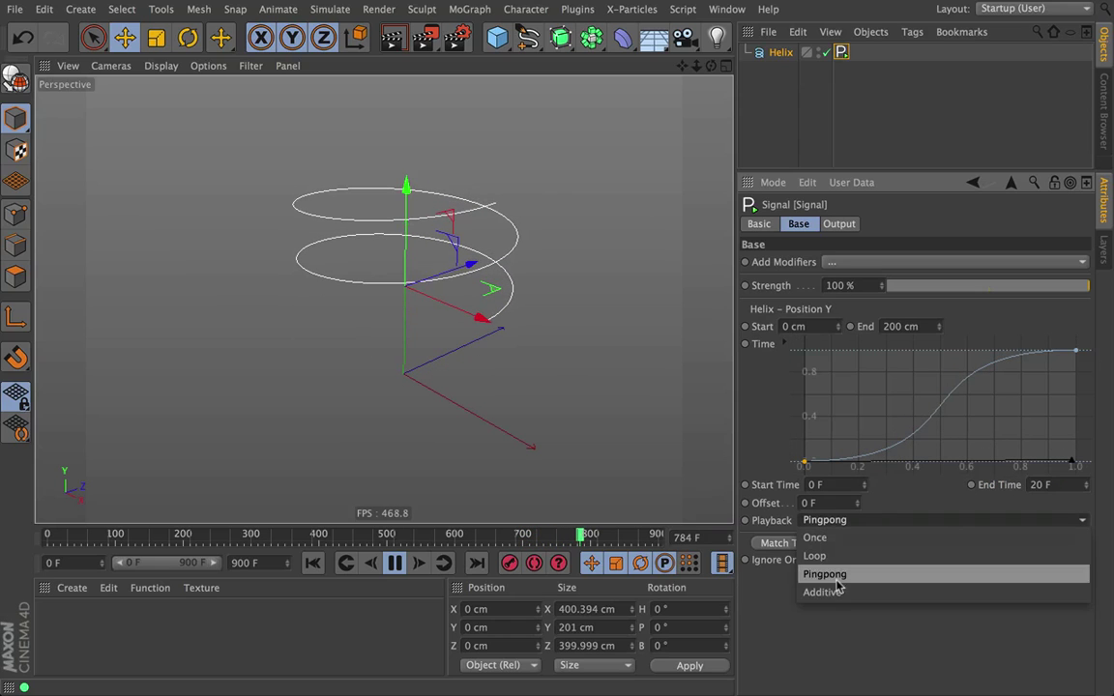
{"action": "left_click", "coordinate": [837, 592]}
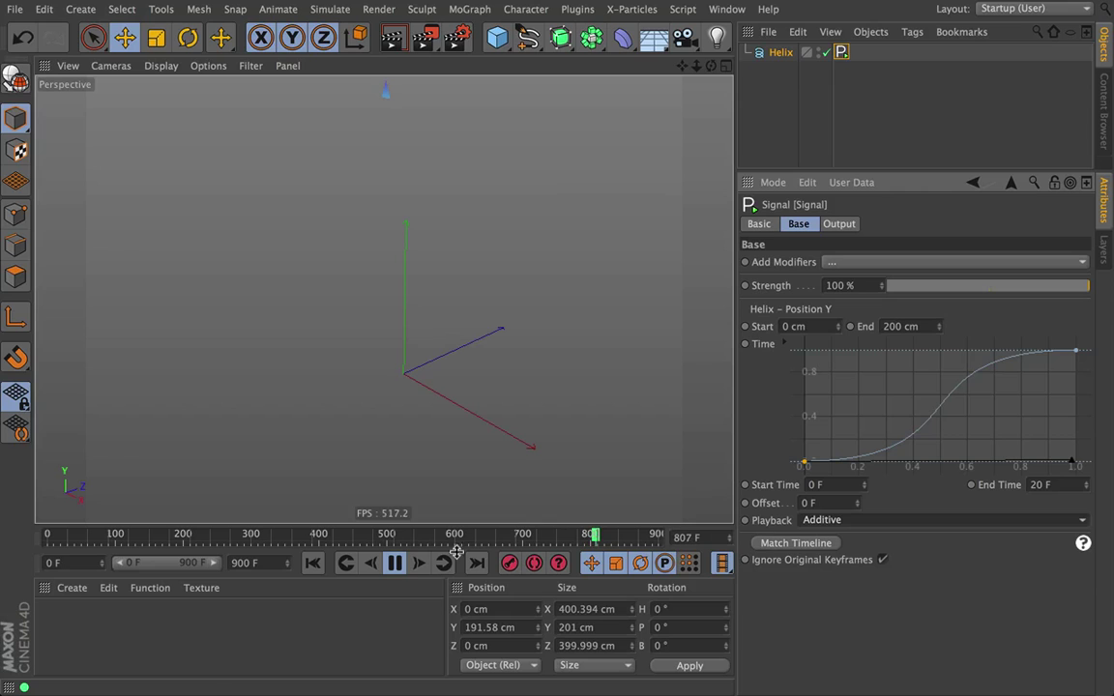
Play the Additive animation from frame 0 in several passes to examine the helix's vertical motion, and return to the first frame.
{"action": "left_click", "coordinate": [395, 563]}
{"action": "left_click", "coordinate": [312, 563]}
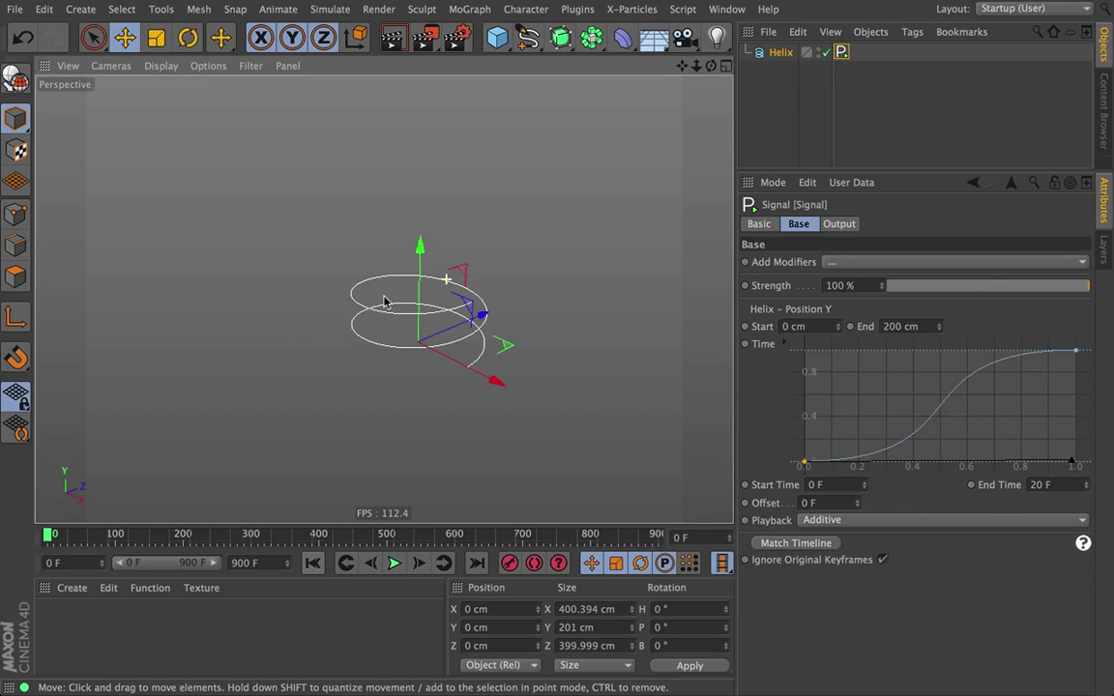
{"action": "middle_click_drag", "start_coordinate": [383, 303], "coordinate": [365, 323], "text": "alt"}
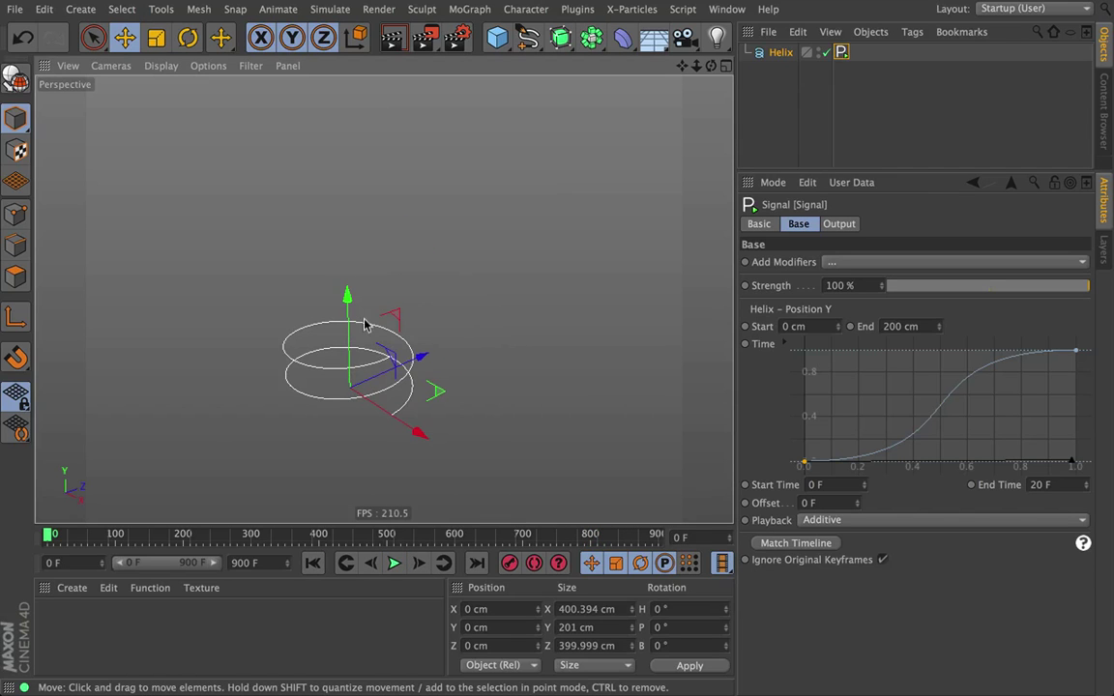
{"action": "left_click", "coordinate": [394, 564]}
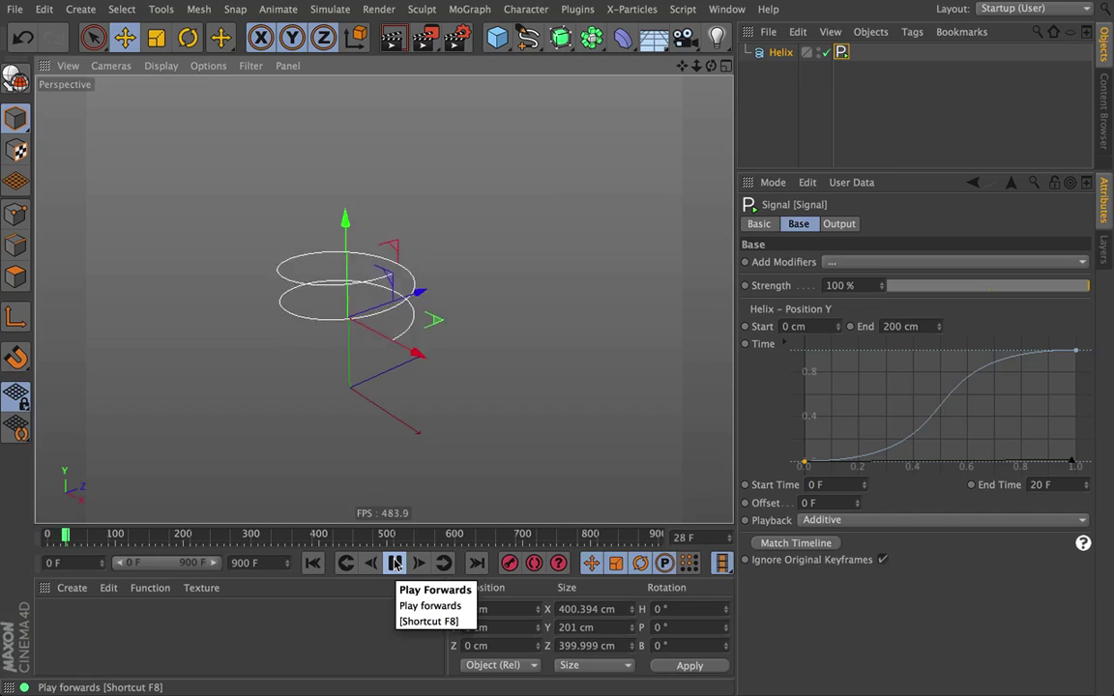
{"action": "left_click", "coordinate": [394, 564]}
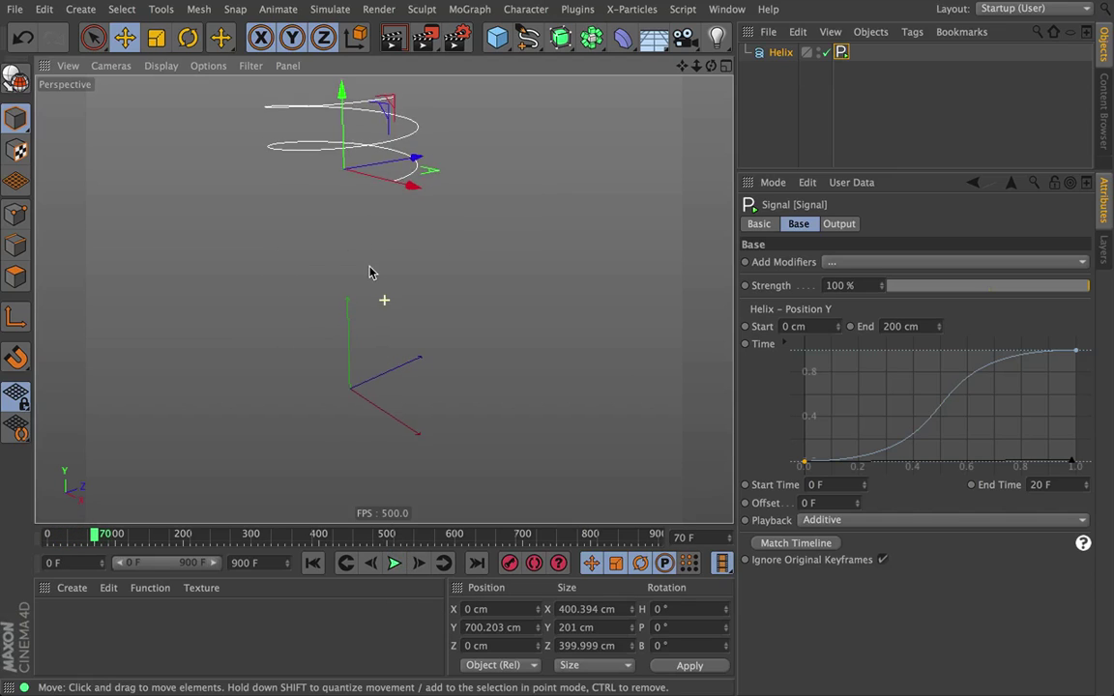
{"action": "middle_click_drag", "start_coordinate": [368, 269], "coordinate": [366, 355], "text": "alt"}
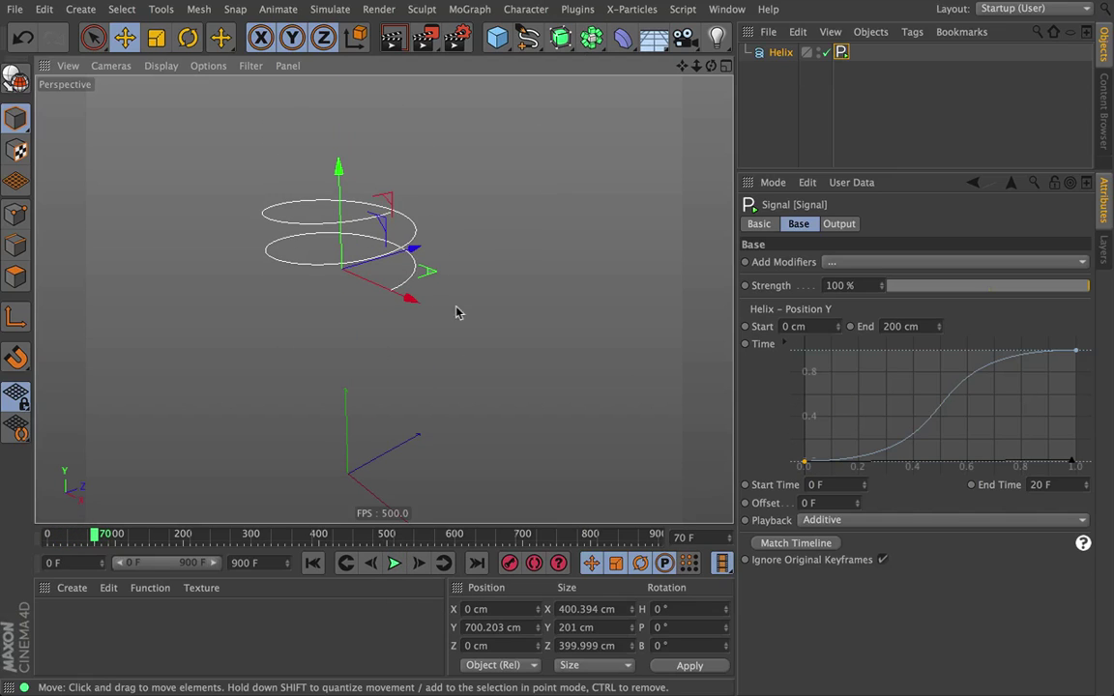
{"action": "scroll", "coordinate": [406, 319], "scroll_direction": "down", "scroll_amount": 2}
{"action": "left_click", "coordinate": [394, 563]}
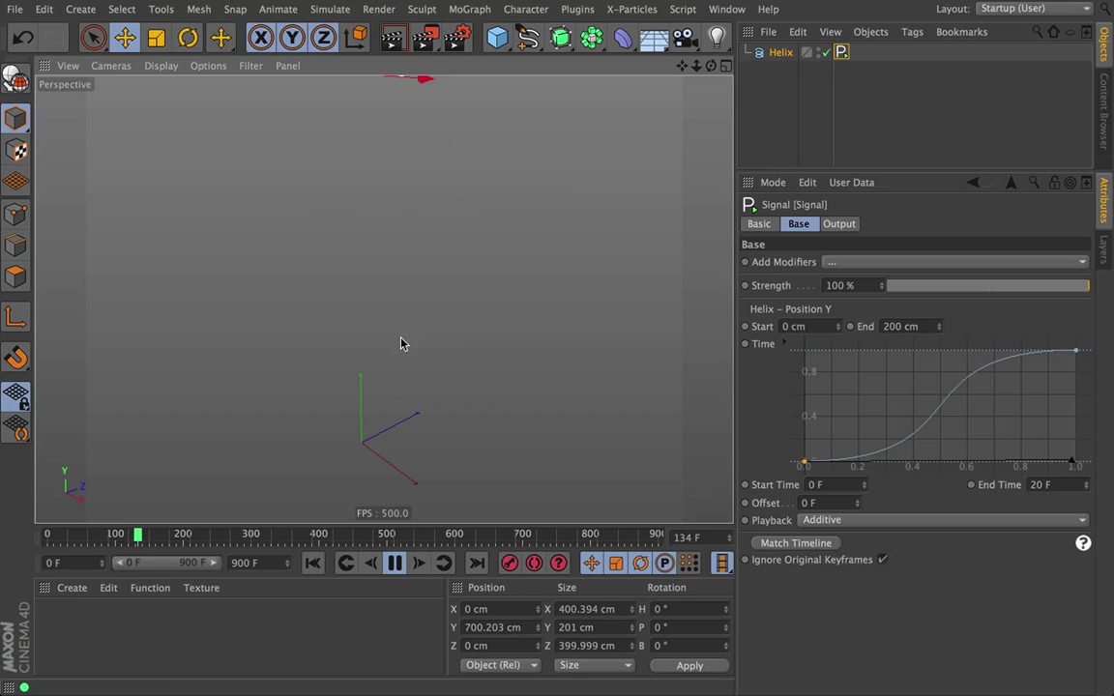
{"action": "left_click", "coordinate": [395, 564]}
{"action": "left_click", "coordinate": [313, 563]}
{"action": "scroll", "coordinate": [415, 422], "scroll_direction": "up", "scroll_amount": 3}
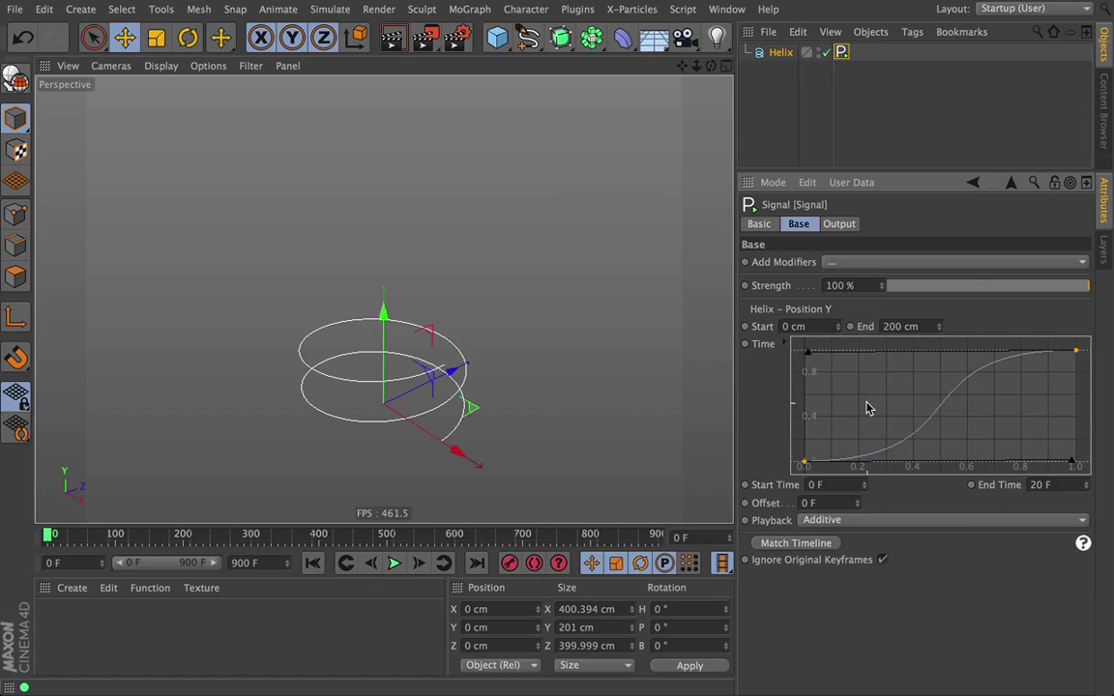
Apply the Linear spline preset to the Signal tag's time curve, play the animation, and return to the first frame.
{"action": "left_click", "coordinate": [869, 406]}
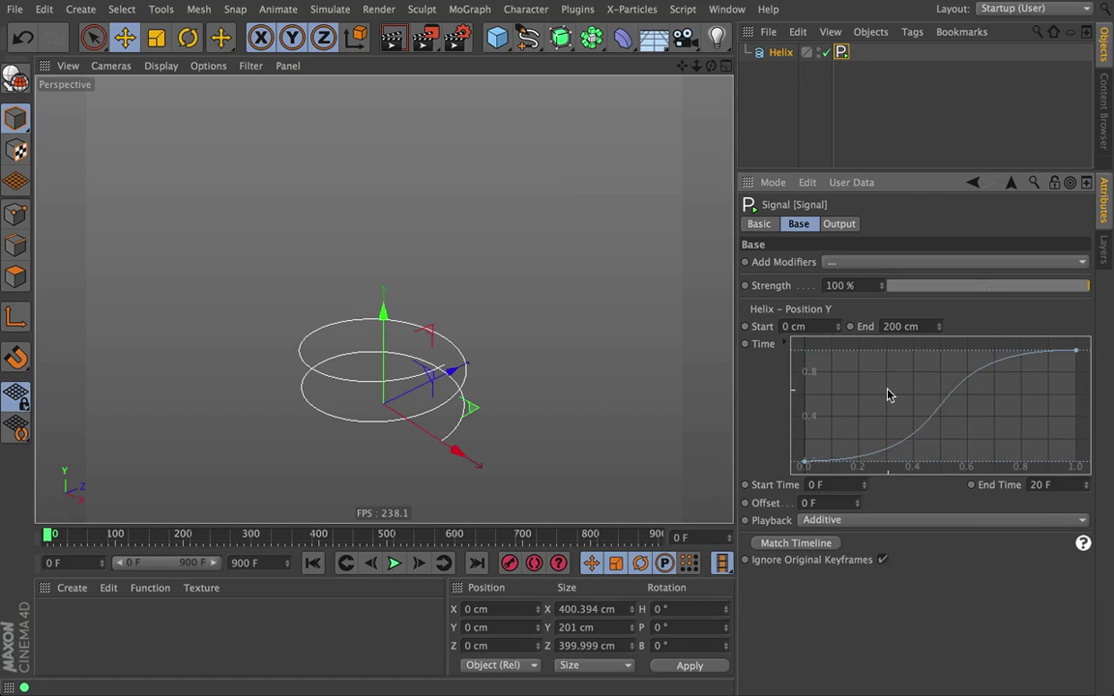
{"action": "right_click", "coordinate": [889, 395]}
{"action": "mouse_move", "coordinate": [916, 568]}
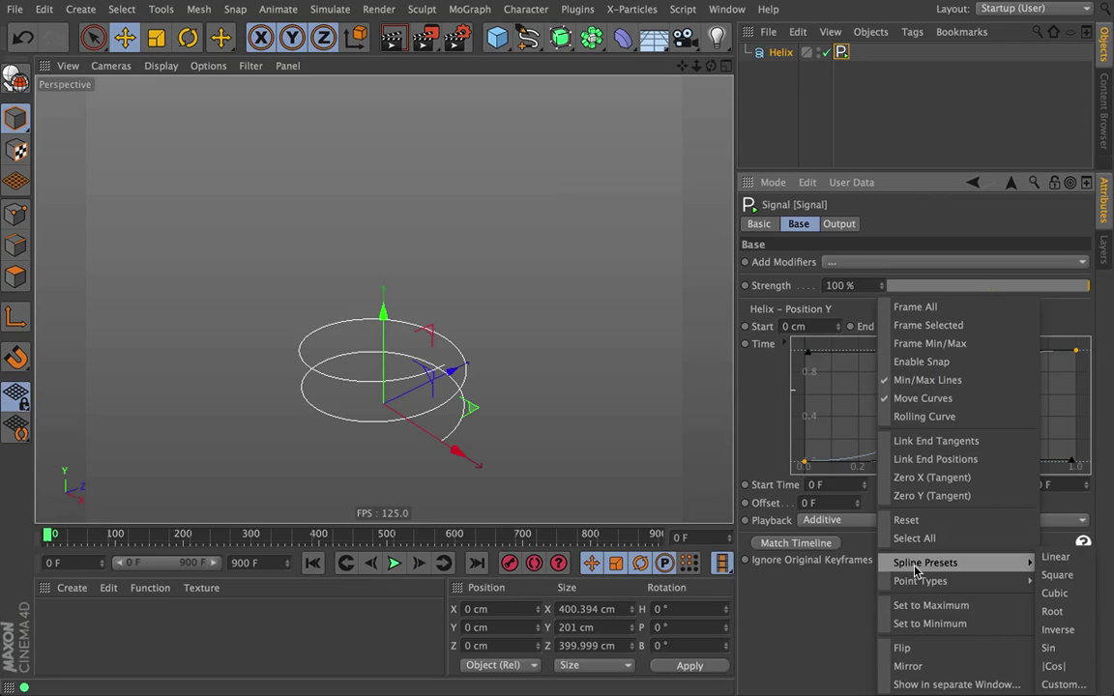
{"action": "left_click", "coordinate": [1053, 557]}
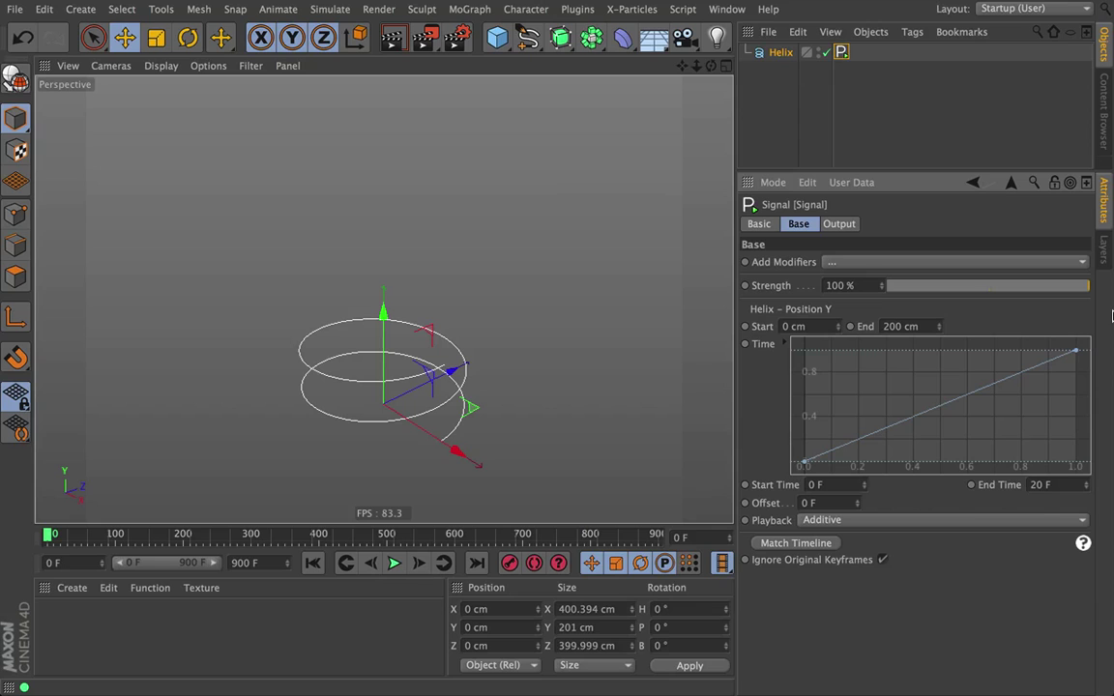
{"action": "left_click", "coordinate": [393, 563]}
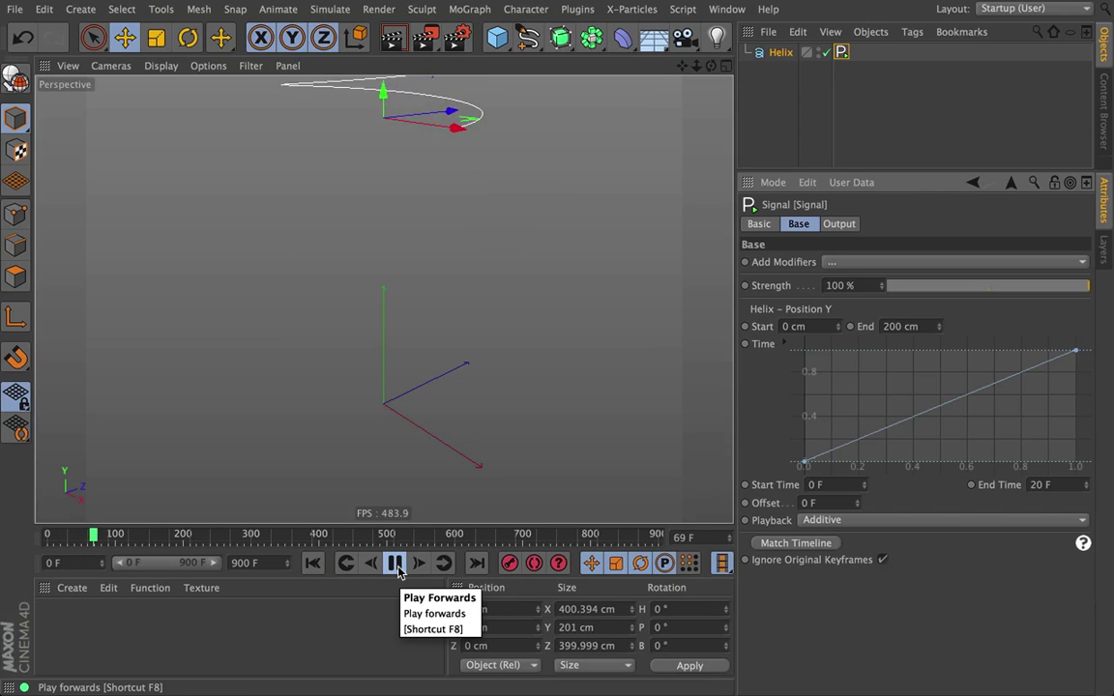
{"action": "left_click", "coordinate": [395, 563]}
{"action": "key", "text": "shift+f"}
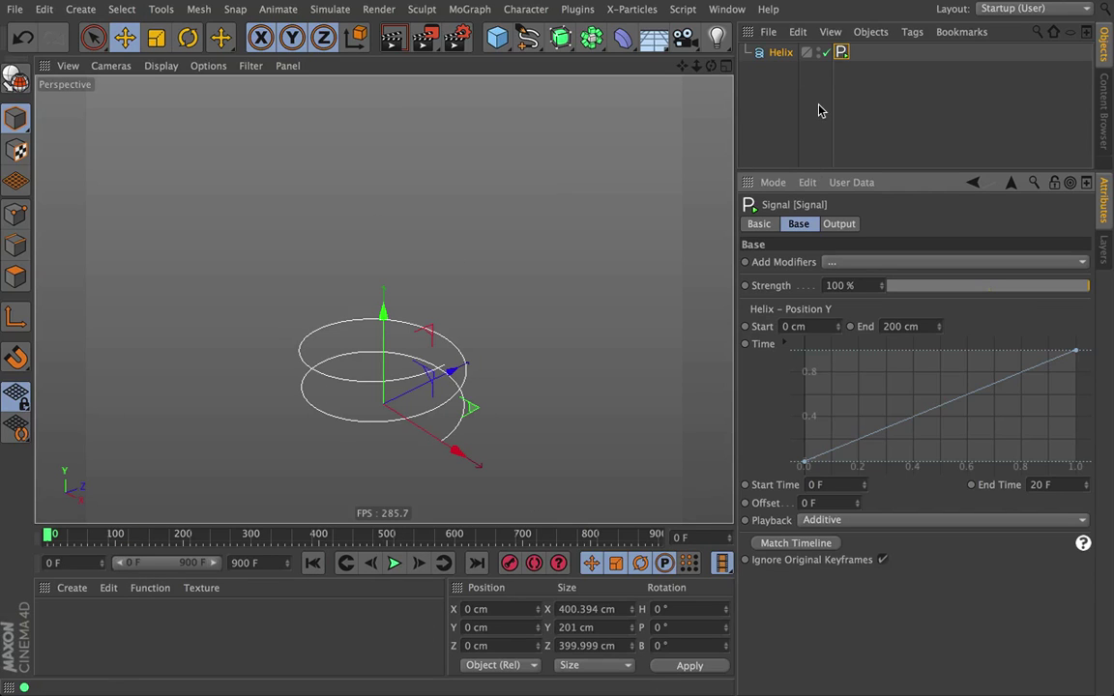
Delete the helix's Signal tag and add a fresh Signal tag to the helix.
{"action": "key", "text": "Delete"}
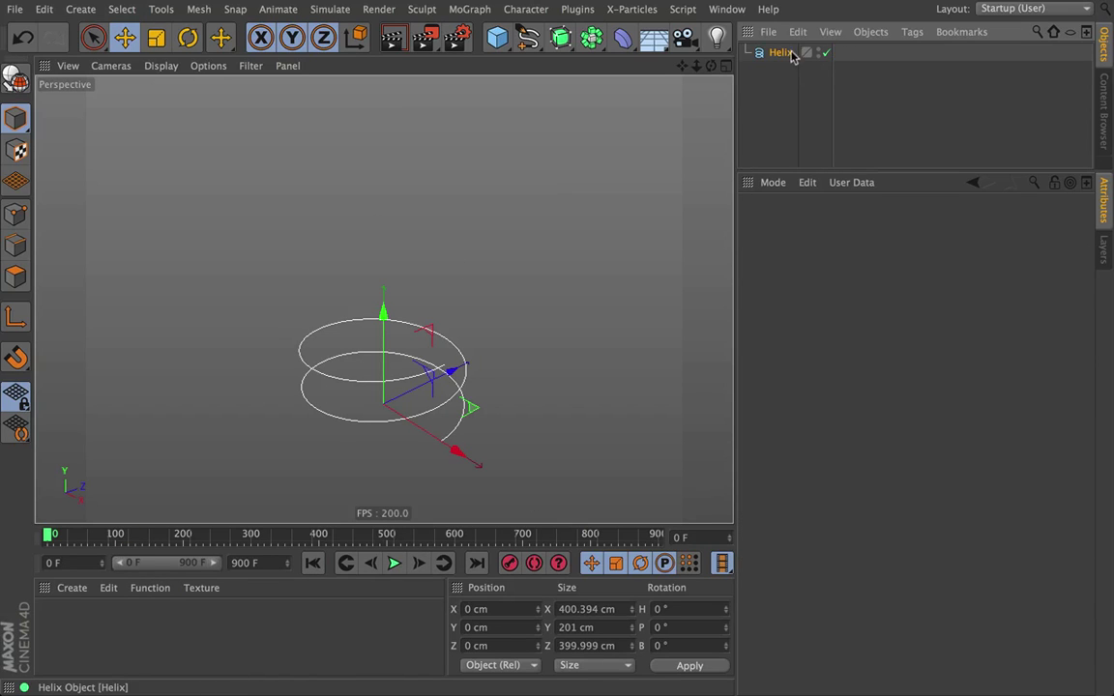
{"action": "right_click", "coordinate": [791, 55]}
{"action": "left_click", "coordinate": [808, 229]}
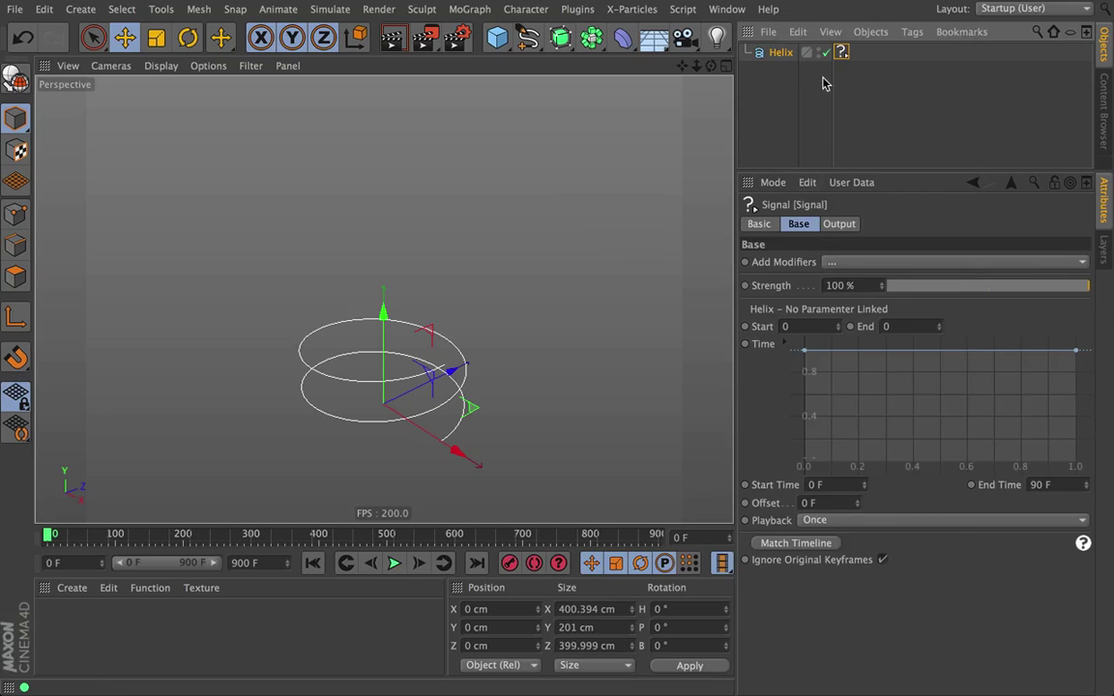
Link the helix's End Angle to the Signal tag with a range of 0° to 720° and lower the time curve's start point to 0.
{"action": "left_click", "coordinate": [779, 53]}
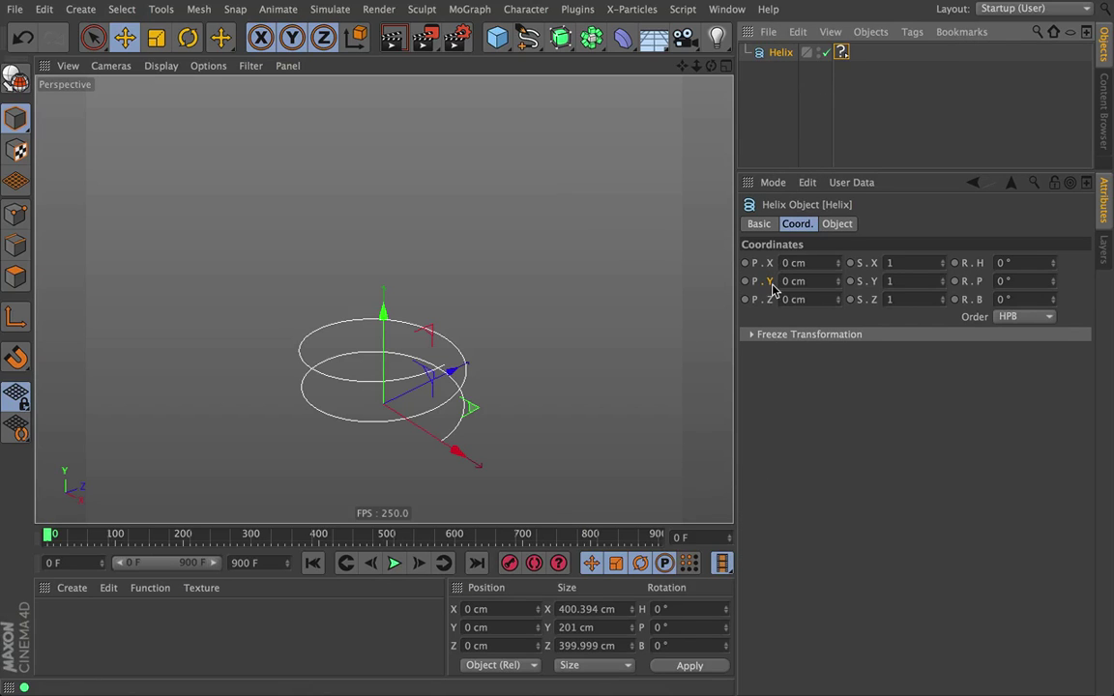
{"action": "left_click", "coordinate": [837, 224]}
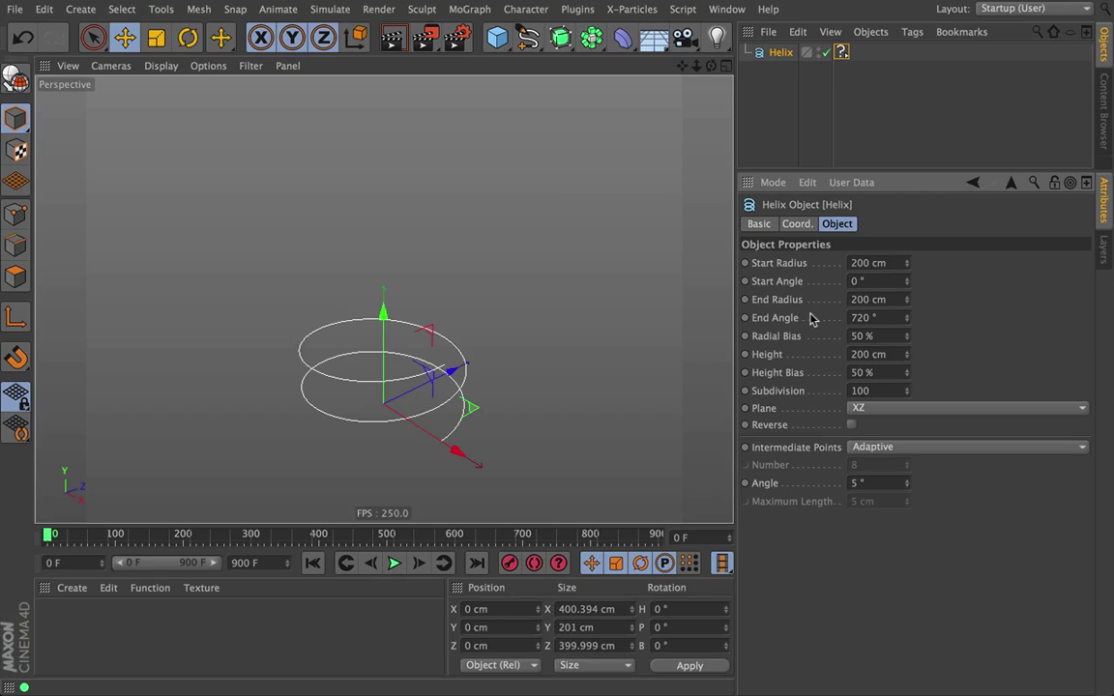
{"action": "left_click_drag", "start_coordinate": [787, 327], "coordinate": [841, 55]}
{"action": "left_click", "coordinate": [841, 52]}
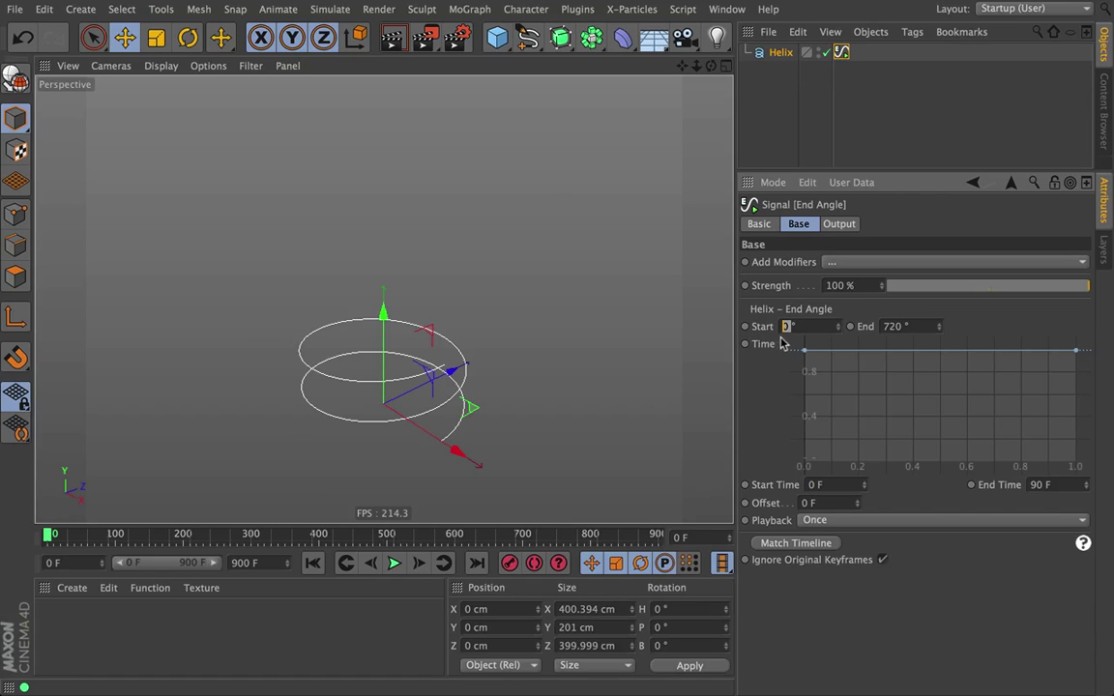
{"action": "left_click_drag", "start_coordinate": [791, 348], "coordinate": [784, 466]}
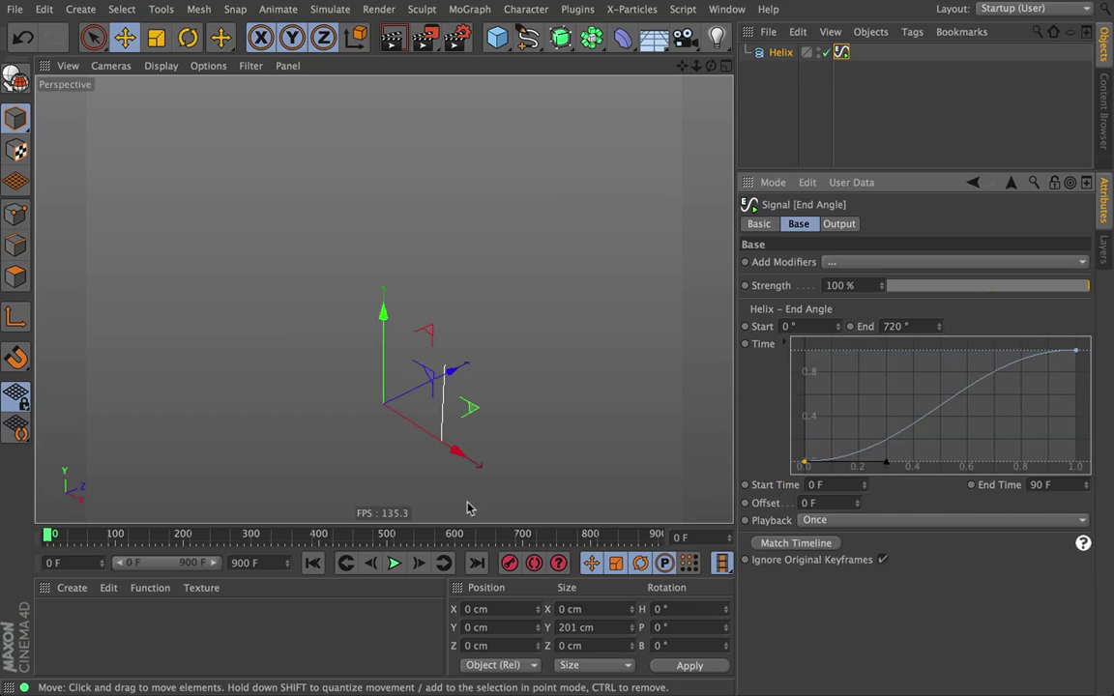
Shorten the project timeline to 90 F, play the End Angle animation, and return to the first frame.
{"action": "double_click", "coordinate": [257, 562]}
{"action": "type", "text": "90"}
{"action": "left_click", "coordinate": [274, 600]}
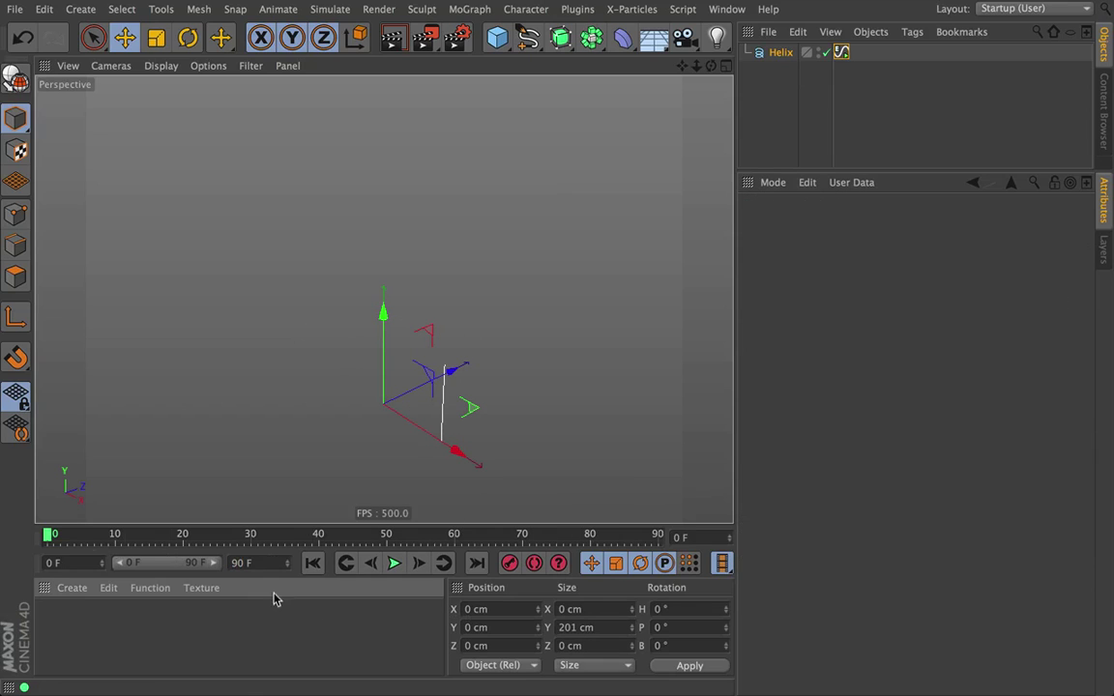
{"action": "left_click", "coordinate": [841, 51]}
{"action": "left_click", "coordinate": [393, 565]}
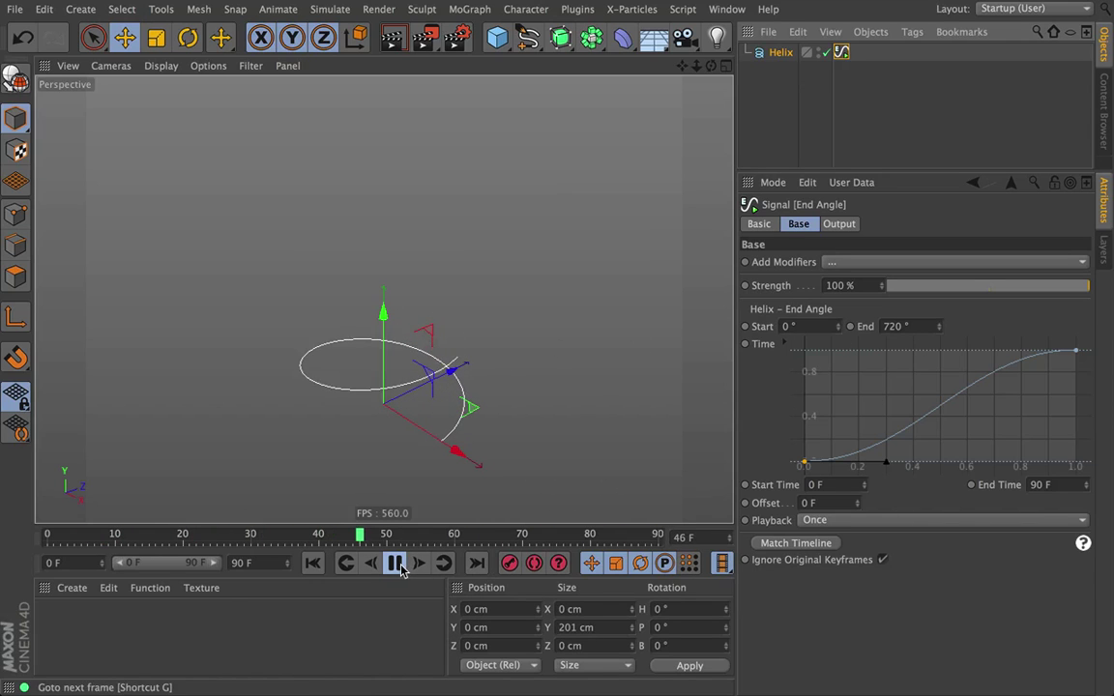
{"action": "key", "text": "F8"}
{"action": "key", "text": "shift+f"}
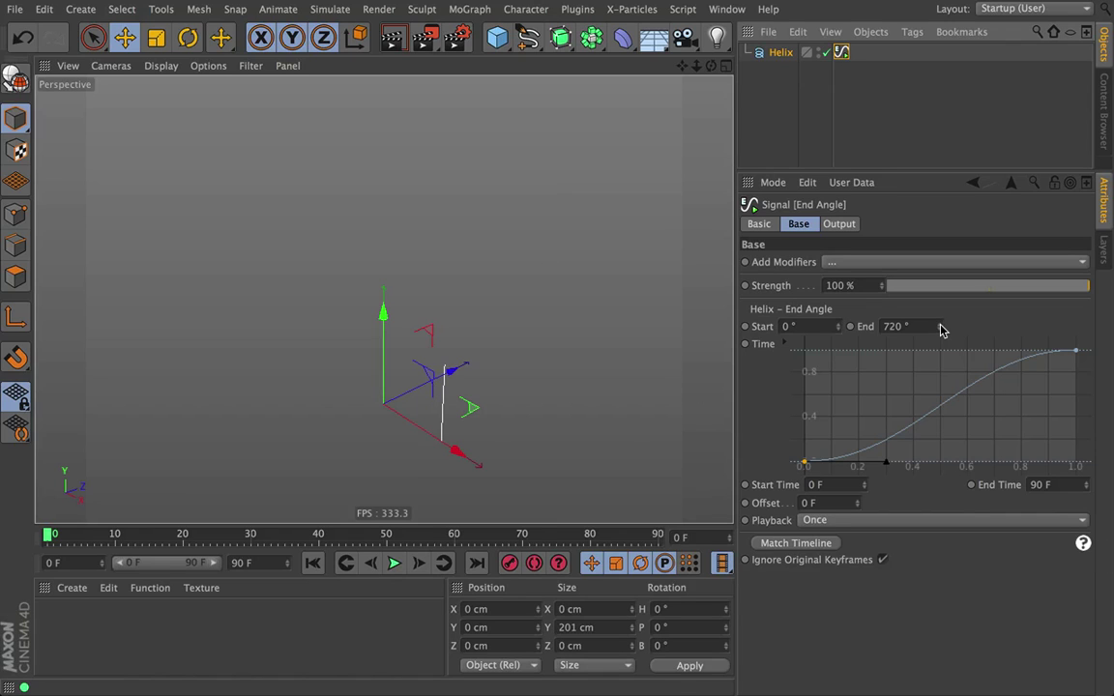
Delete the helix and add a cube primitive to the scene.
{"action": "left_click", "coordinate": [777, 54]}
{"action": "key", "text": "Delete"}
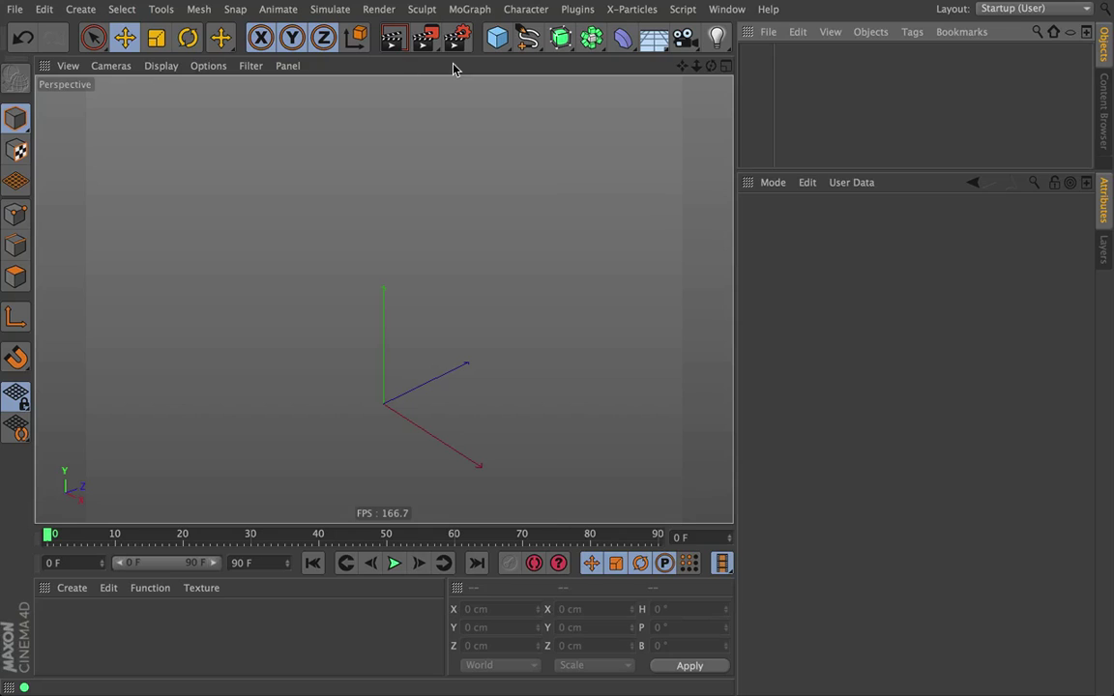
{"action": "left_click", "coordinate": [495, 39]}
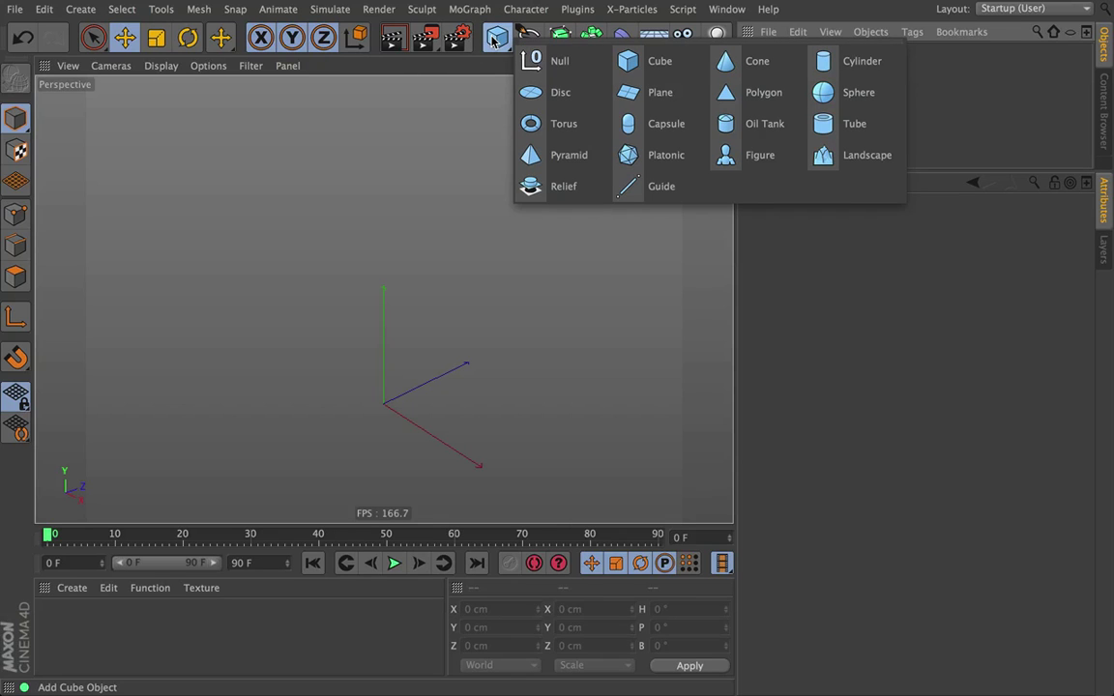
{"action": "left_click", "coordinate": [660, 61]}
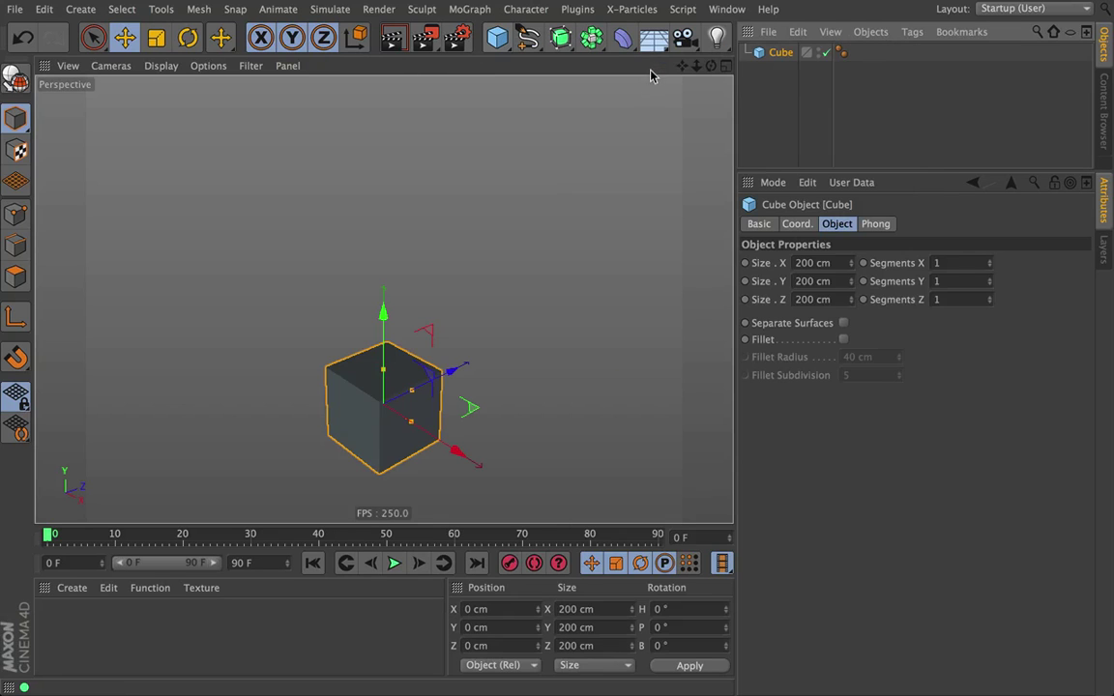
Add a Signal tag to the cube and link it to the cube's complete Position parameter, covering X, Y and Z.
{"action": "right_click", "coordinate": [783, 55]}
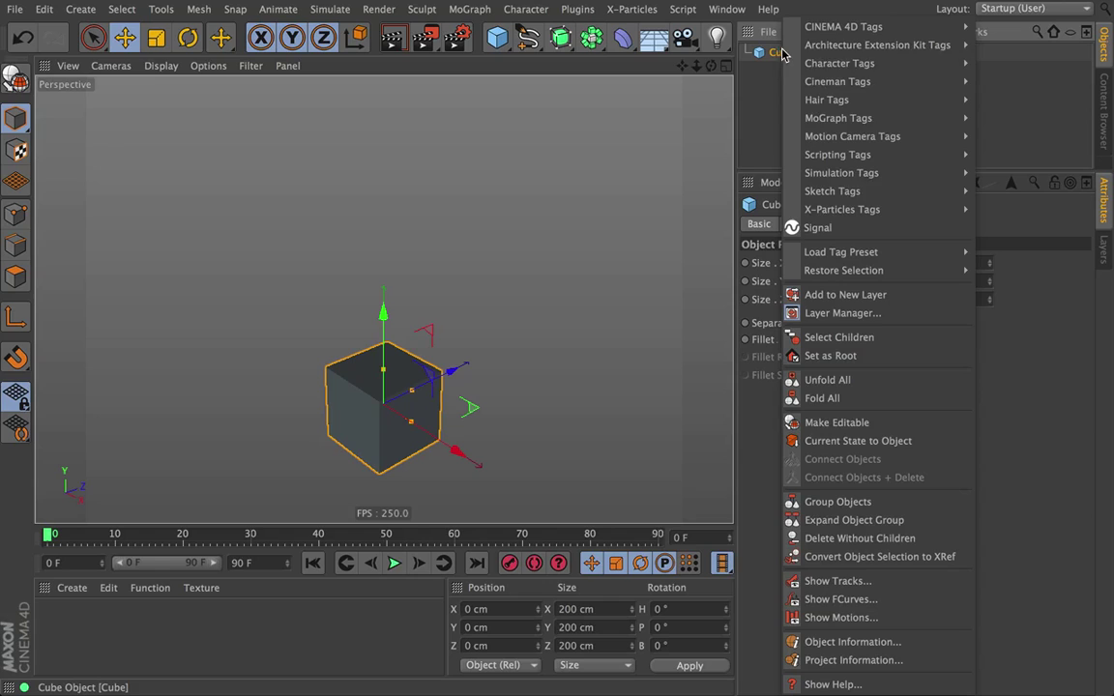
{"action": "left_click", "coordinate": [793, 227]}
{"action": "left_click", "coordinate": [789, 58]}
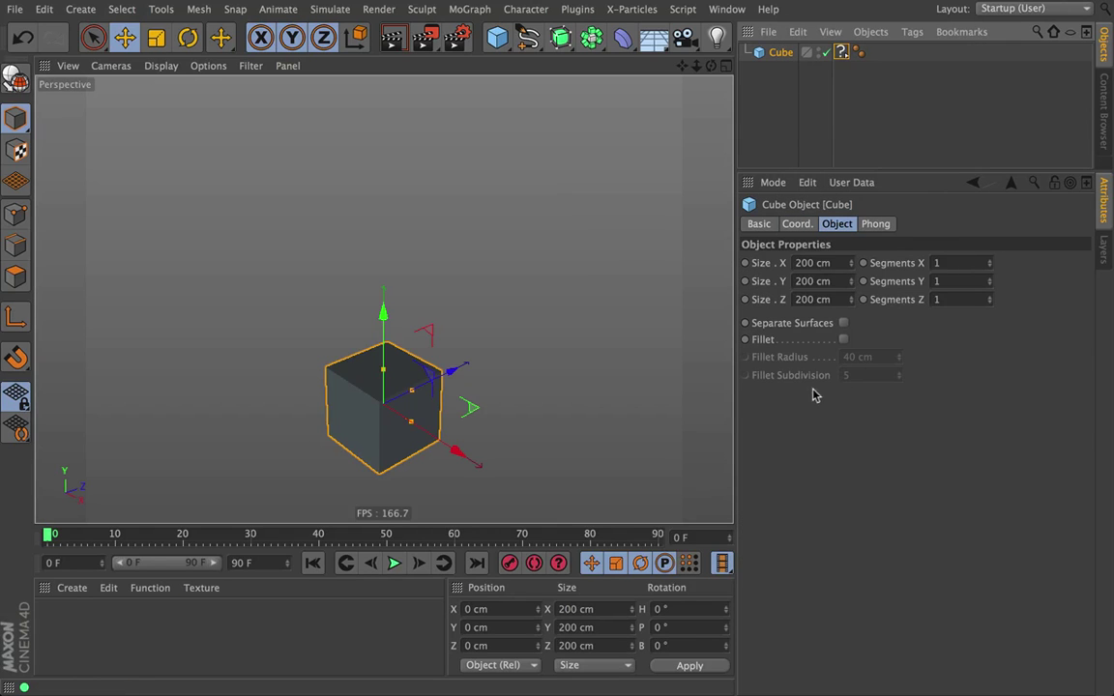
{"action": "left_click", "coordinate": [841, 52]}
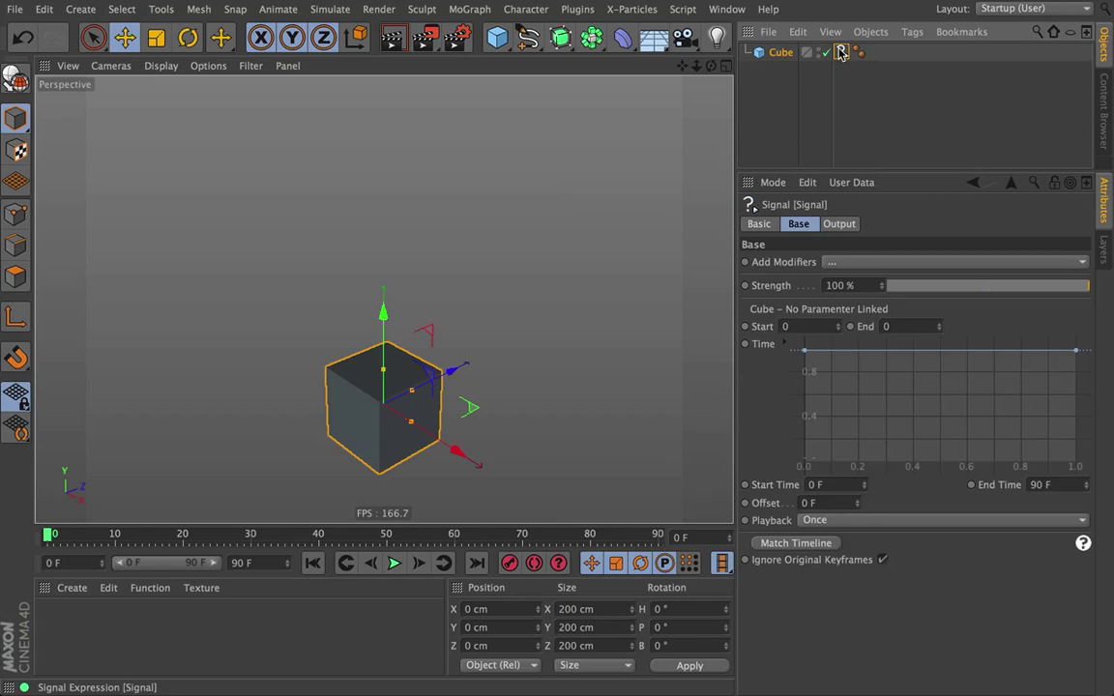
{"action": "left_click", "coordinate": [779, 52]}
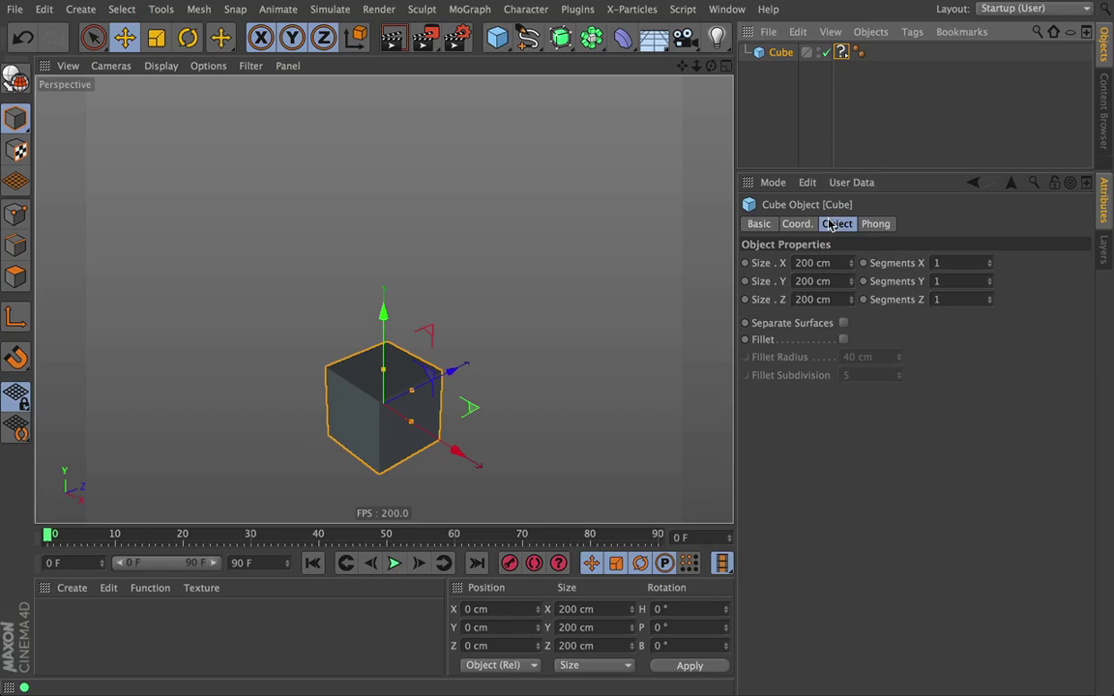
{"action": "left_click", "coordinate": [799, 224]}
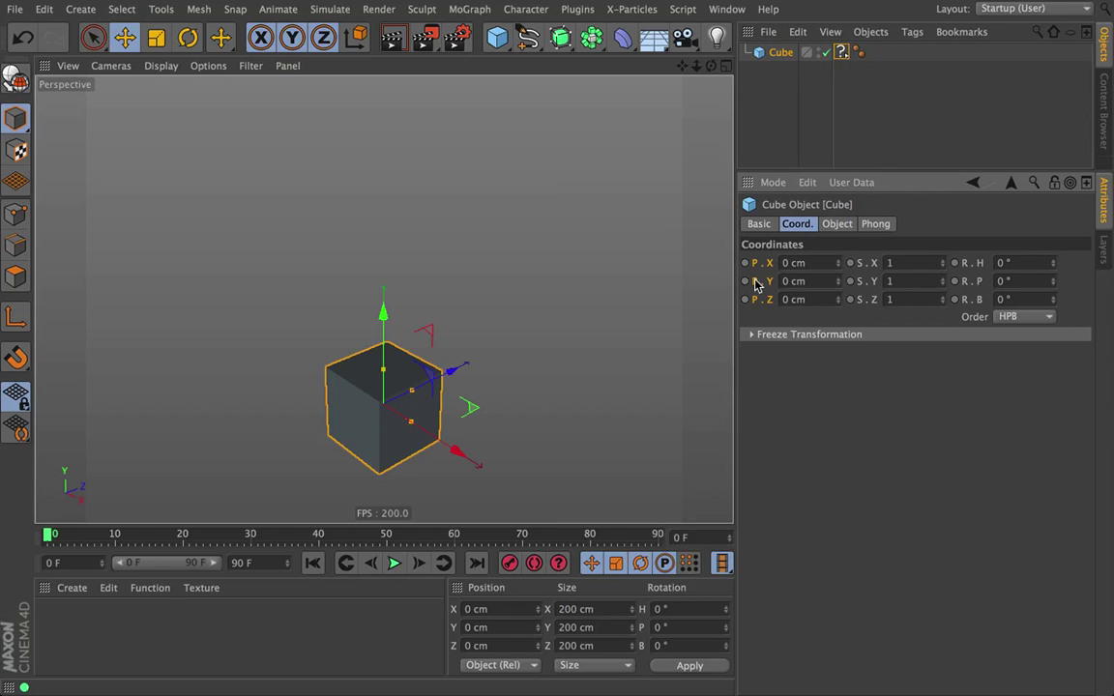
{"action": "left_click_drag", "start_coordinate": [752, 275], "coordinate": [840, 51]}
{"action": "left_click", "coordinate": [841, 53]}
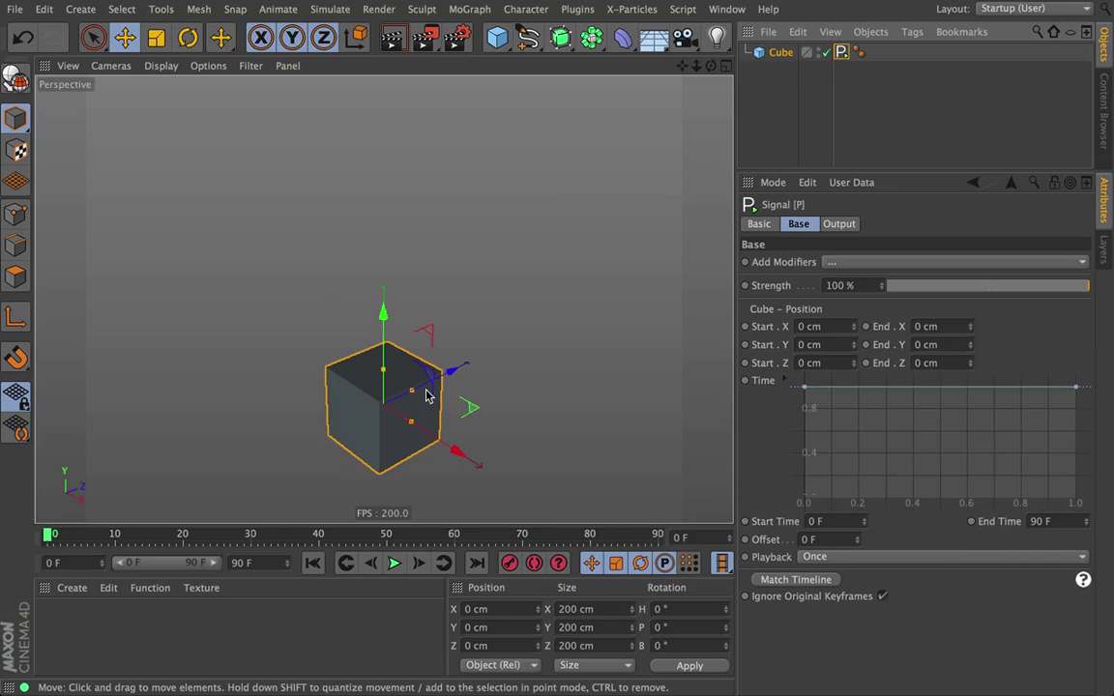
Set the cube Signal's End Y position to 200 cm and its End X position to 1000 cm.
{"action": "left_click", "coordinate": [392, 409]}
{"action": "left_click_drag", "start_coordinate": [391, 409], "coordinate": [435, 358], "text": "alt"}
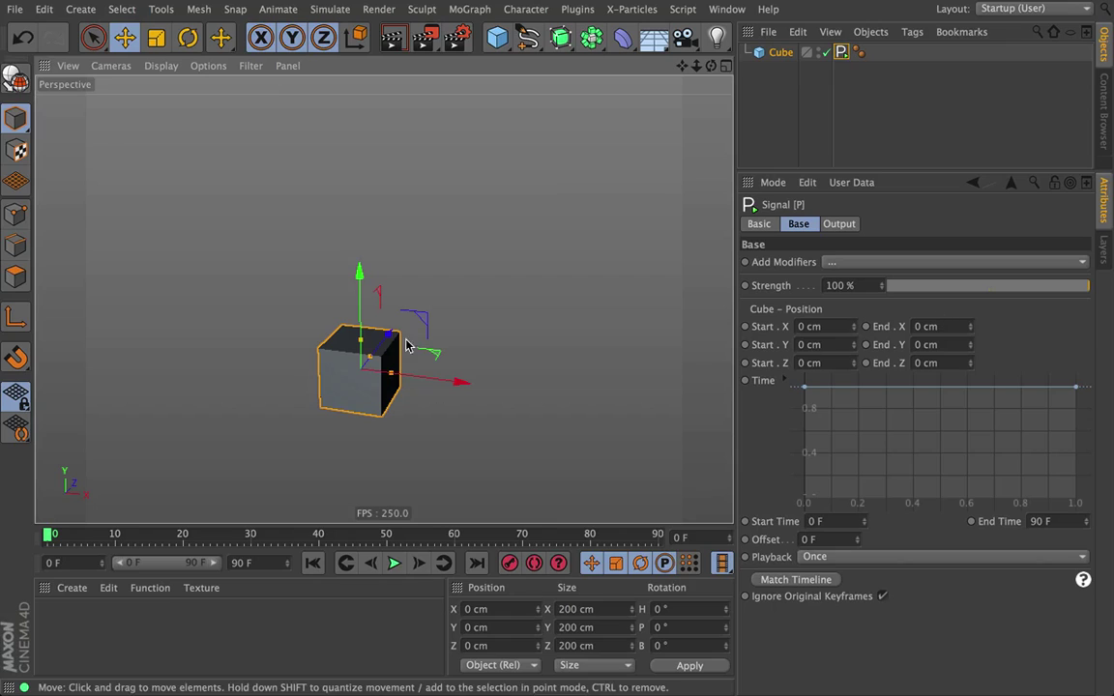
{"action": "left_click", "coordinate": [923, 345]}
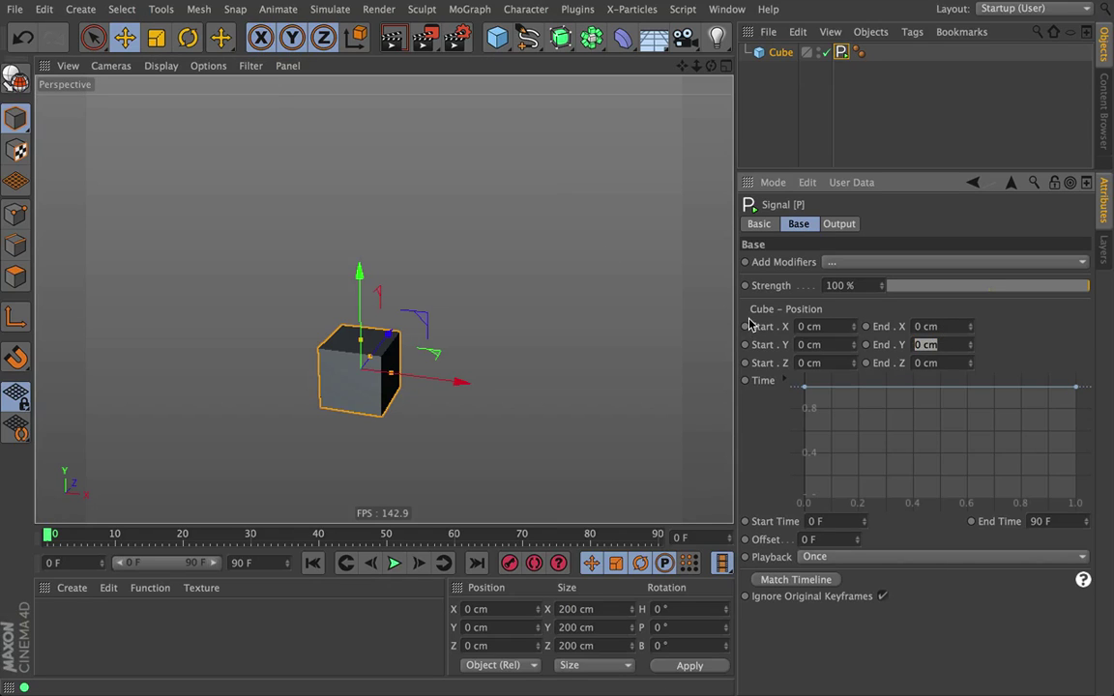
{"action": "type", "text": "200"}
{"action": "key", "text": "Return"}
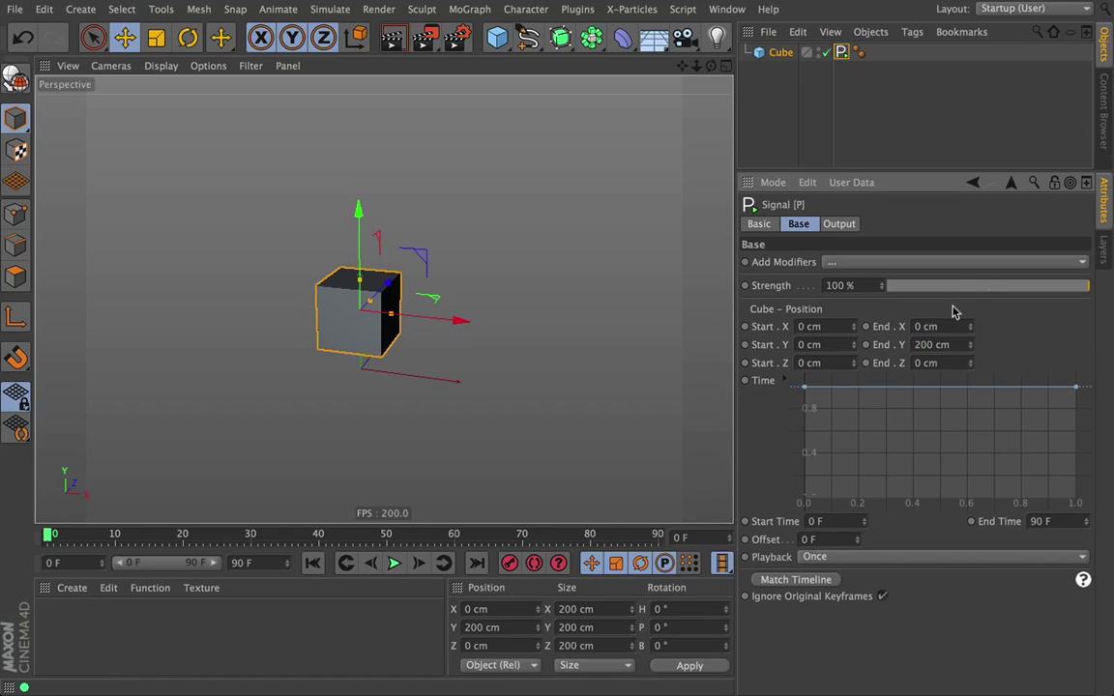
{"action": "type", "text": "100"}
{"action": "key", "text": "Return"}
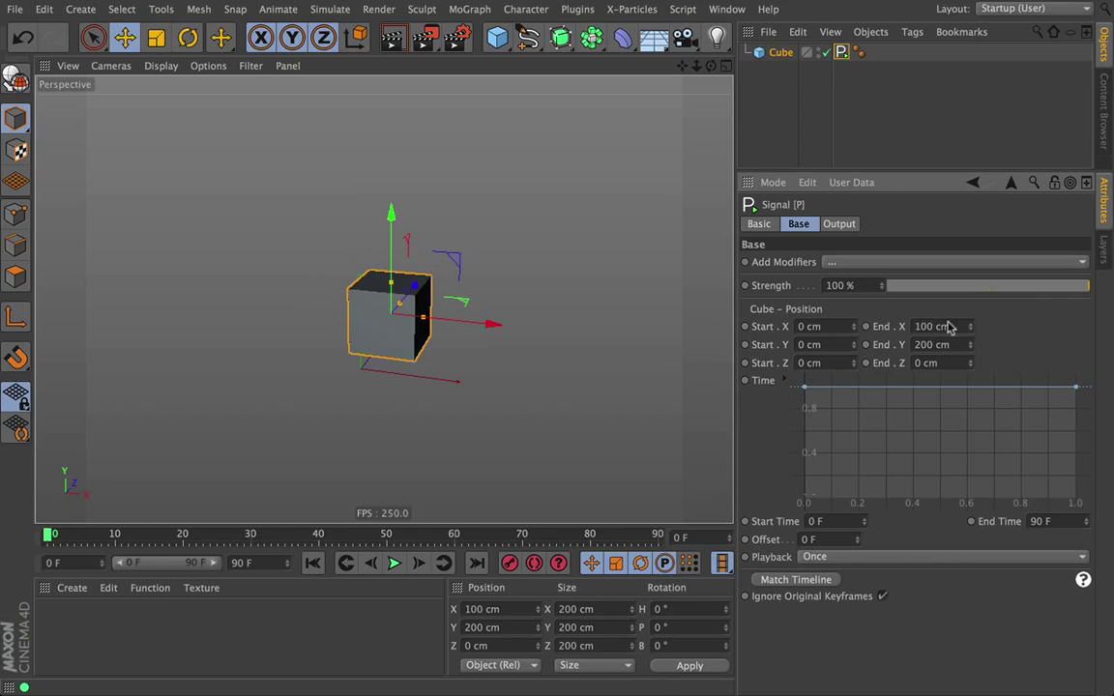
{"action": "type", "text": "0"}
{"action": "key", "text": "Return"}
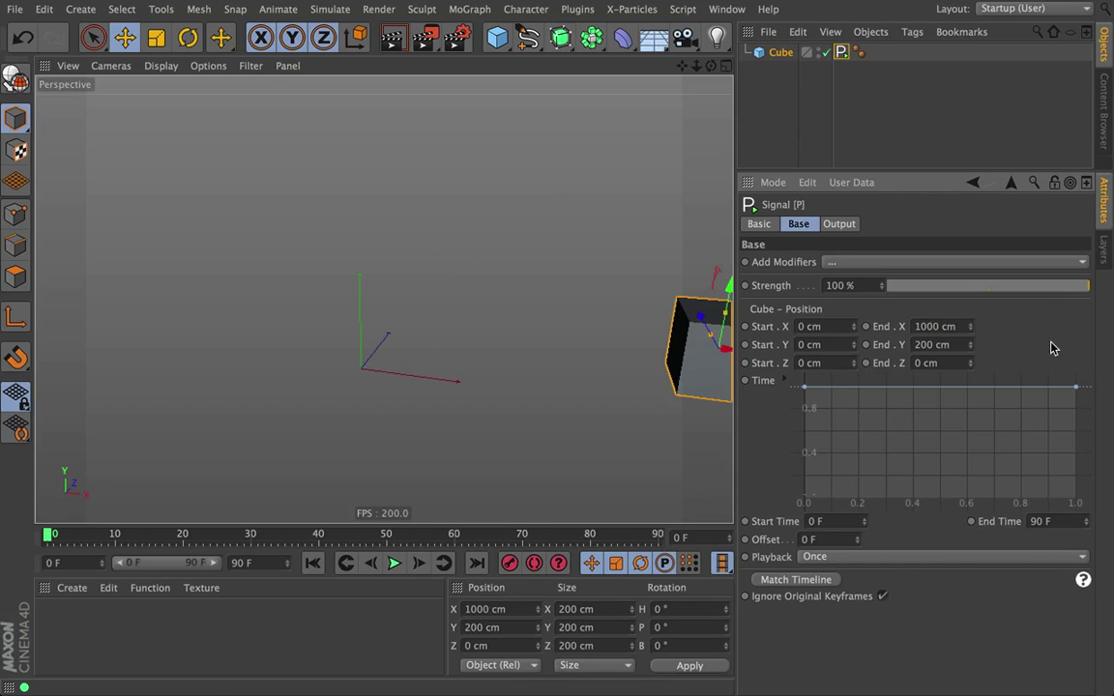
Try easing the cube's motion by lowering the first point of the Signal time curve to 0, preview it, and undo the setup.
{"action": "middle_click_drag", "start_coordinate": [658, 348], "coordinate": [557, 373], "text": "alt"}
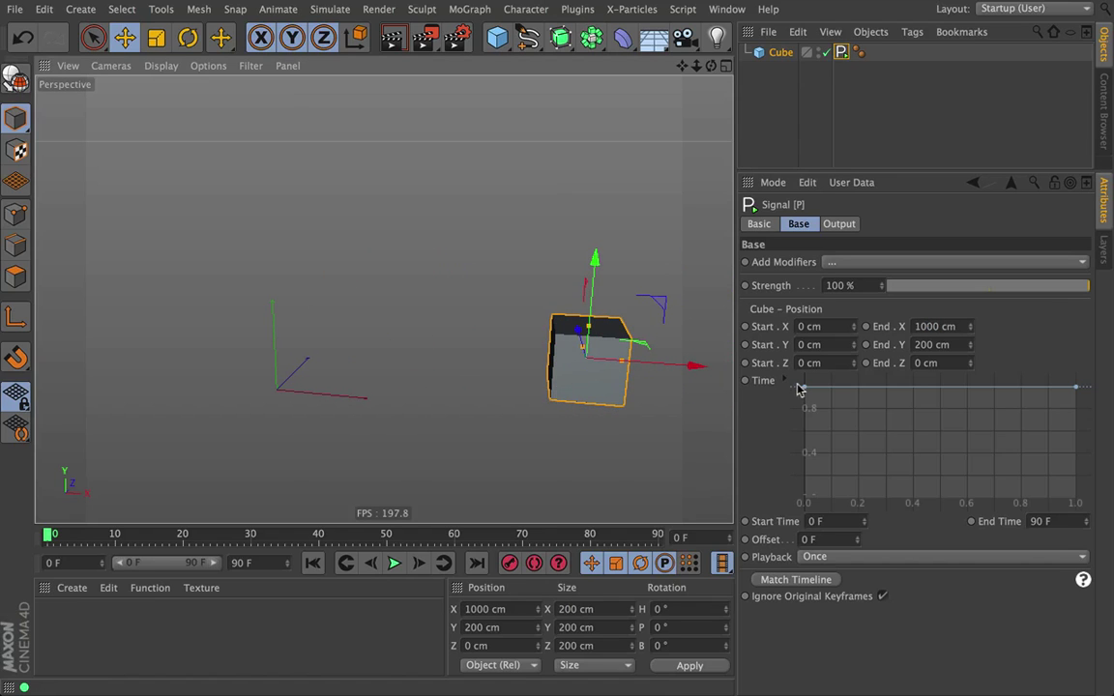
{"action": "left_click_drag", "start_coordinate": [803, 387], "coordinate": [804, 499]}
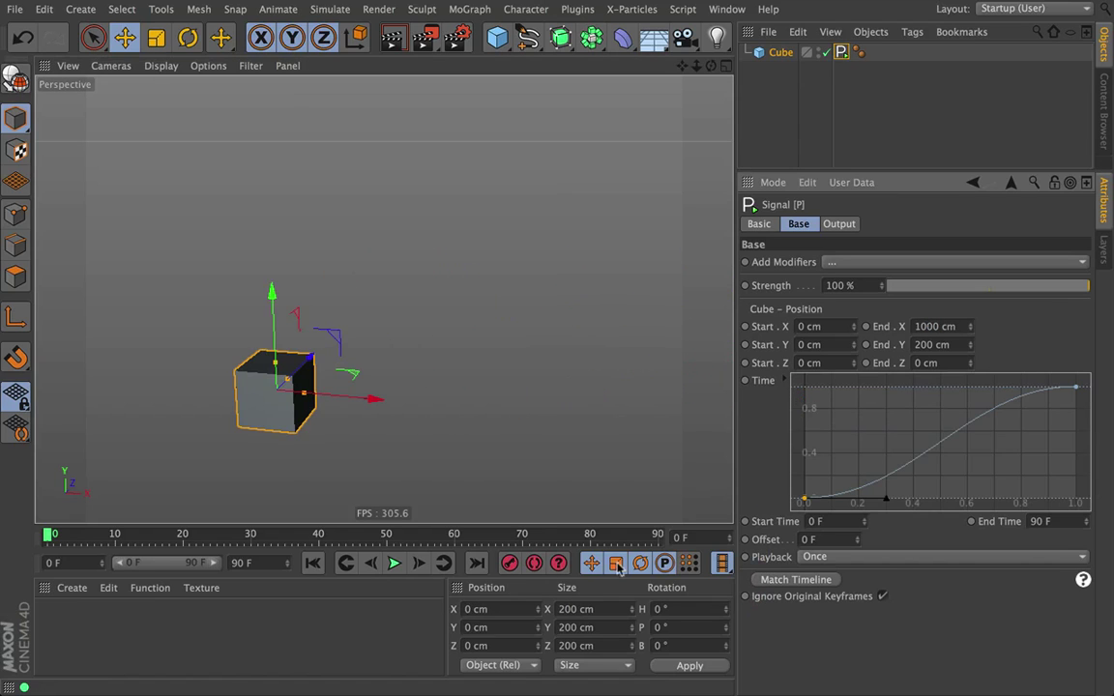
{"action": "left_click", "coordinate": [394, 563]}
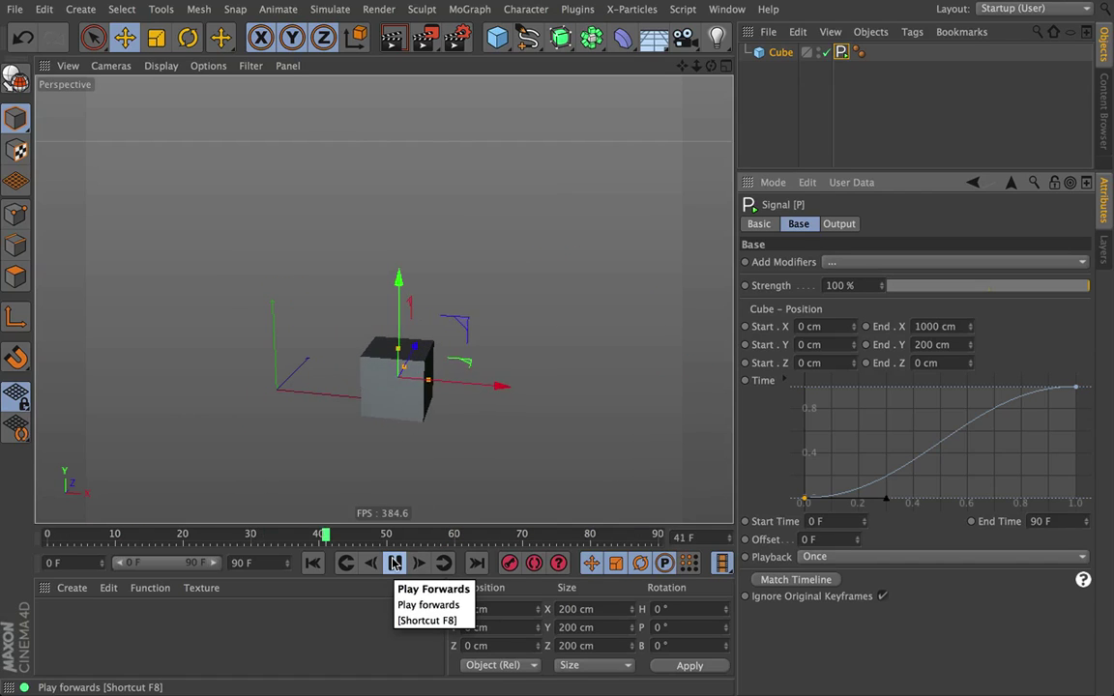
{"action": "left_click", "coordinate": [312, 563]}
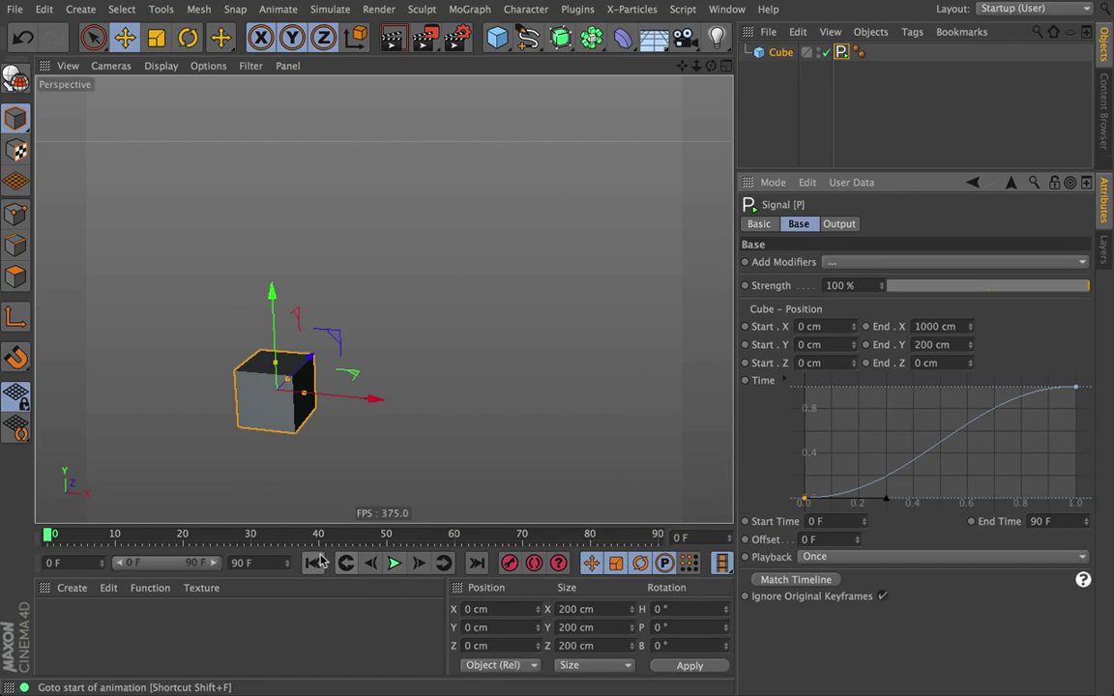
{"action": "key", "text": "ctrl+z"}
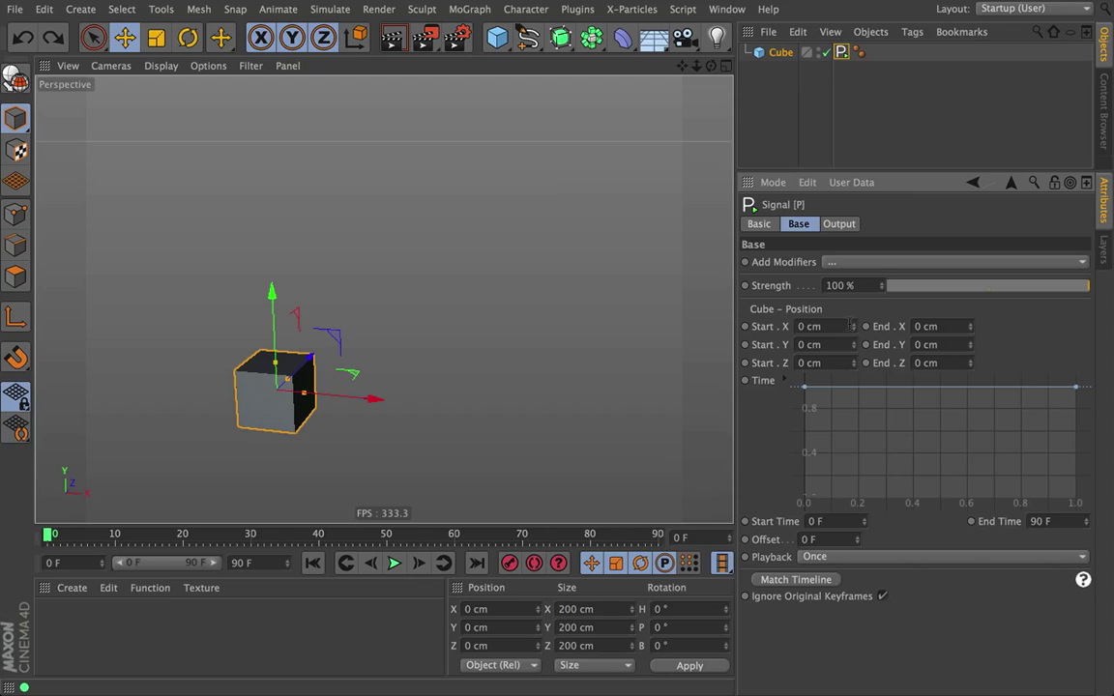
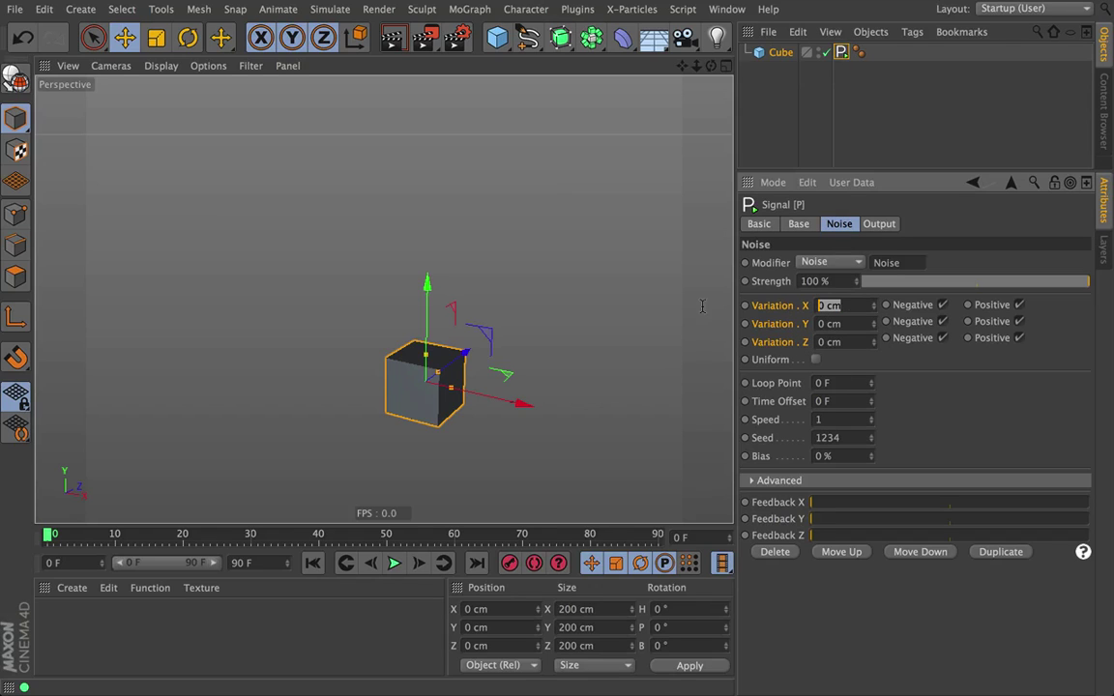
Set the Noise modifier's X, Y and Z Variation to 555 cm each and play the animation.
{"action": "key", "text": "Tab"}
{"action": "type", "text": "555"}
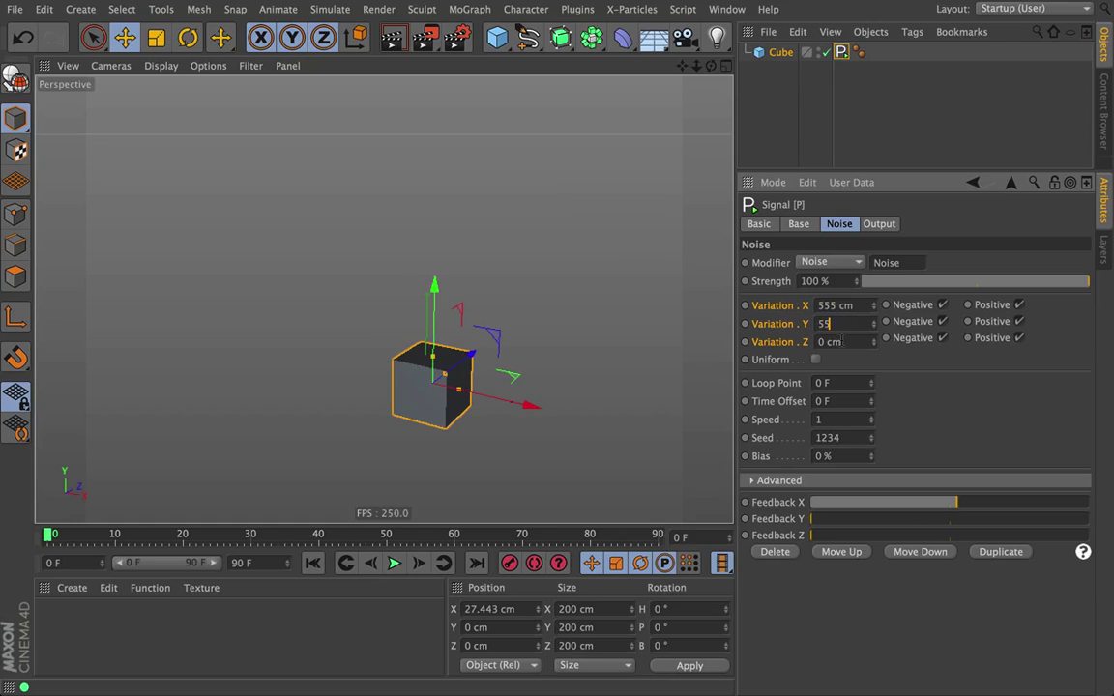
{"action": "key", "text": "Tab"}
{"action": "type", "text": "555"}
{"action": "key", "text": "Return"}
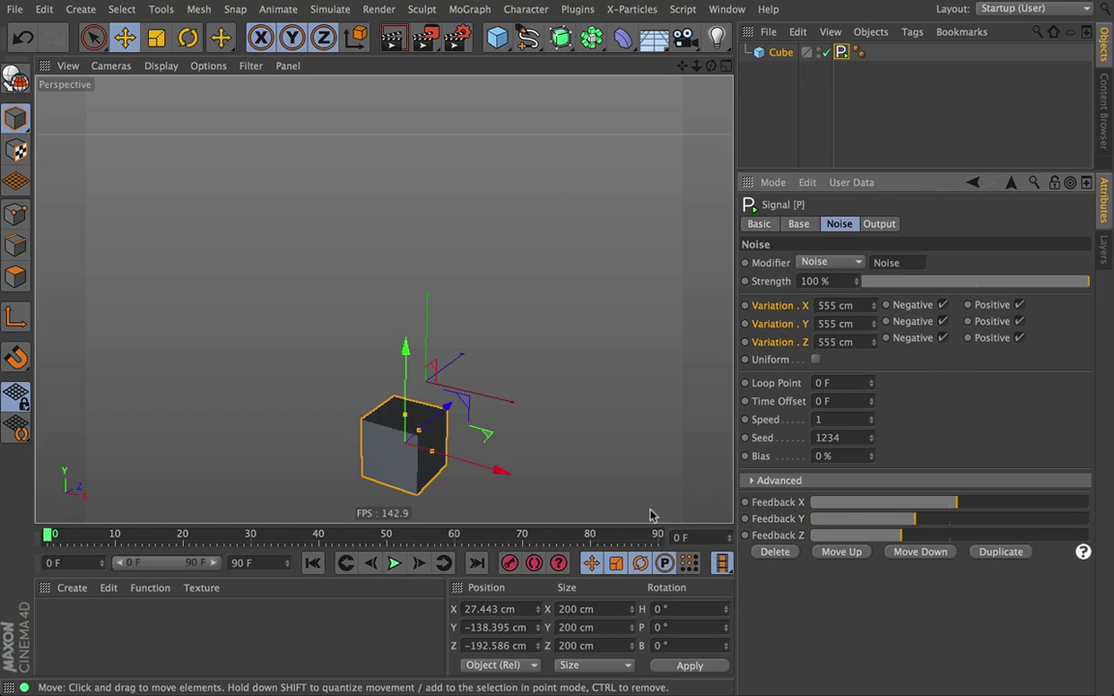
{"action": "left_click", "coordinate": [393, 563]}
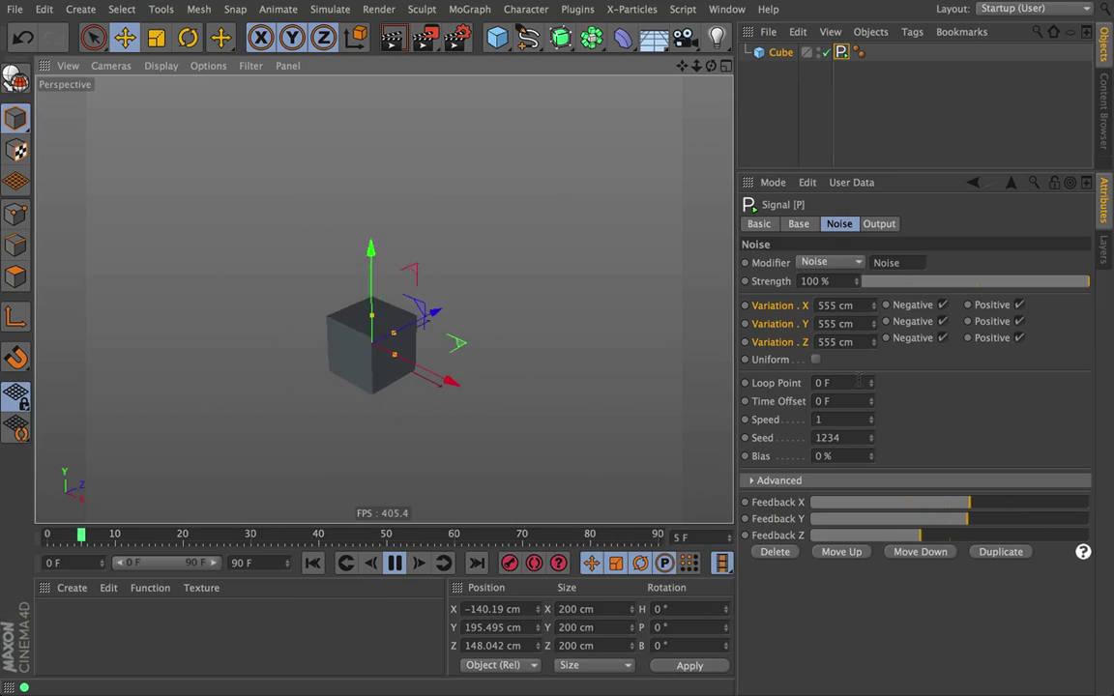
Set the Noise modifier's Loop Point to 25 F and its Seed to 1290.
{"action": "left_click", "coordinate": [827, 383]}
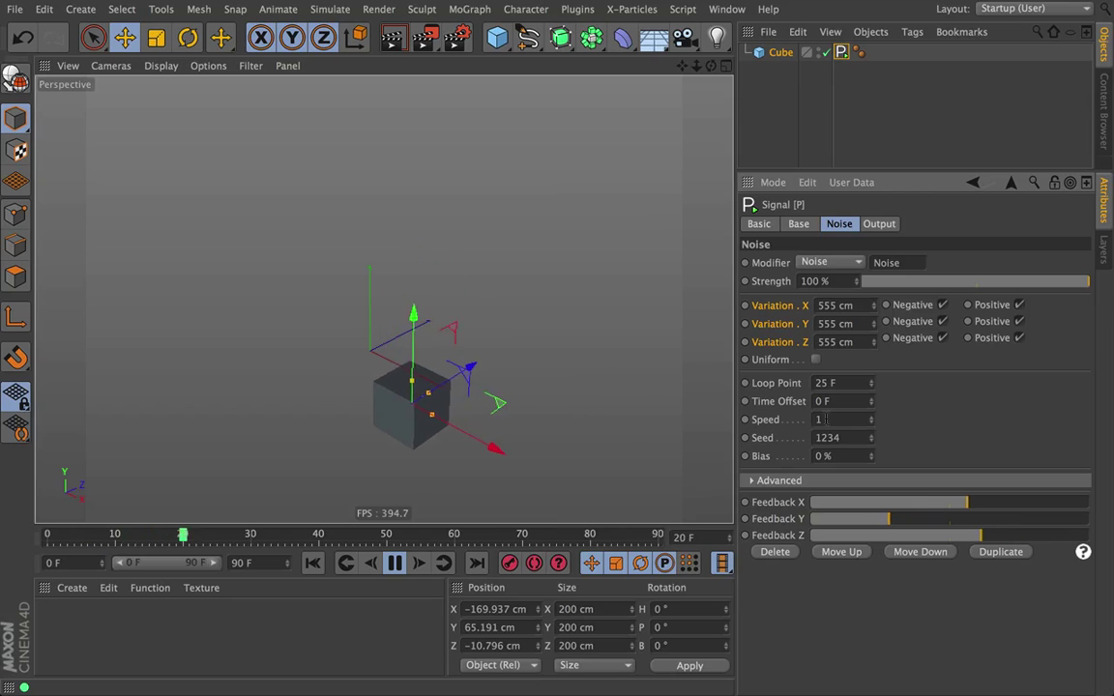
{"action": "double_click", "coordinate": [829, 437]}
{"action": "key", "text": "F5"}
{"action": "type", "text": "1264"}
{"action": "key", "text": "F1"}
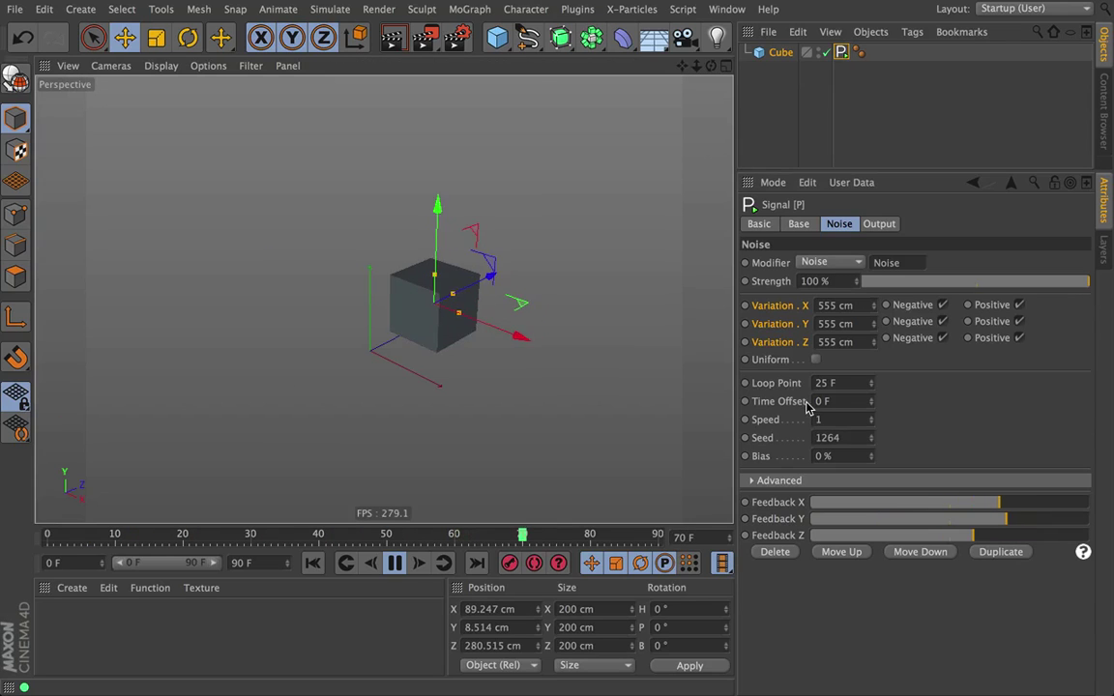
{"action": "key", "text": "Return"}
{"action": "type", "text": "1269"}
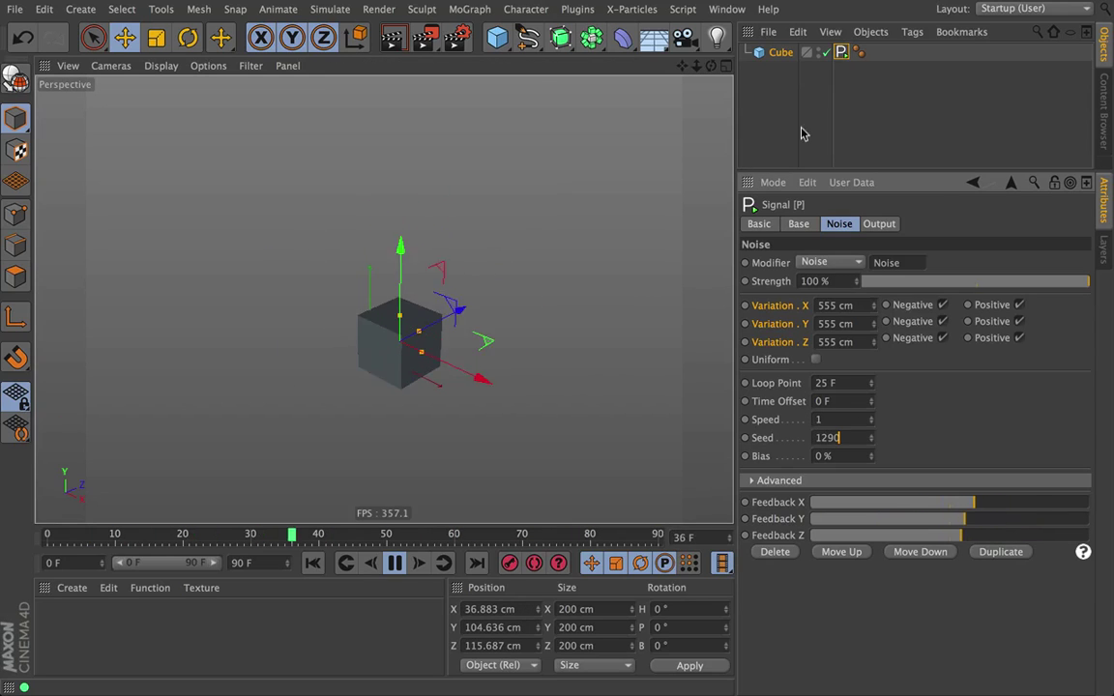
Make three copies of the cube together with its Signal tag.
{"action": "left_click", "coordinate": [774, 53]}
{"action": "key", "text": "ctrl+c"}
{"action": "key", "text": "ctrl+v"}
{"action": "key", "text": "ctrl+v"}
{"action": "key", "text": "ctrl+v"}
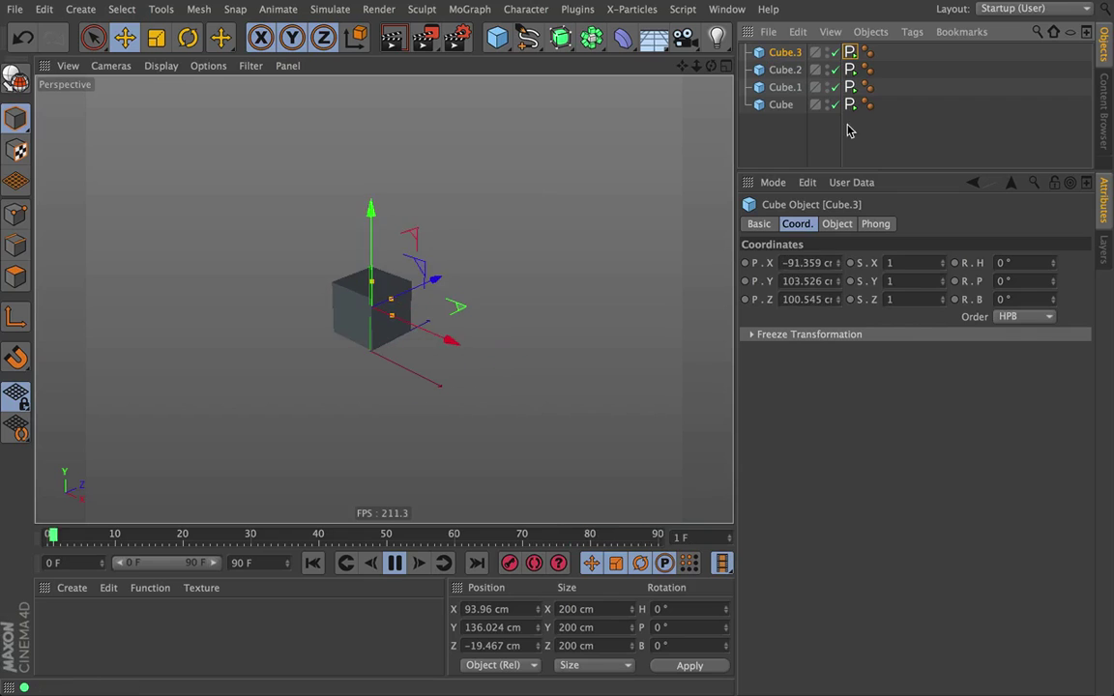
Give the copied cubes different noise seeds: 1309 for Cube.1, 1271 for Cube.2 and 1310 for Cube.3.
{"action": "left_click_drag", "start_coordinate": [841, 43], "coordinate": [851, 106]}
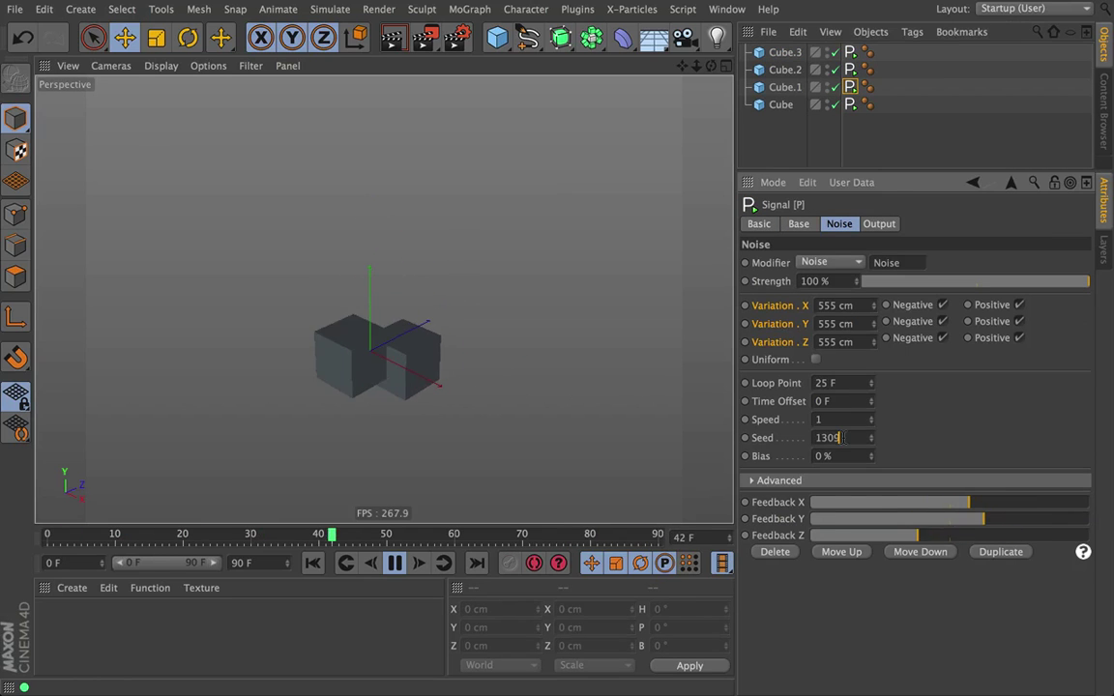
{"action": "left_click", "coordinate": [832, 438]}
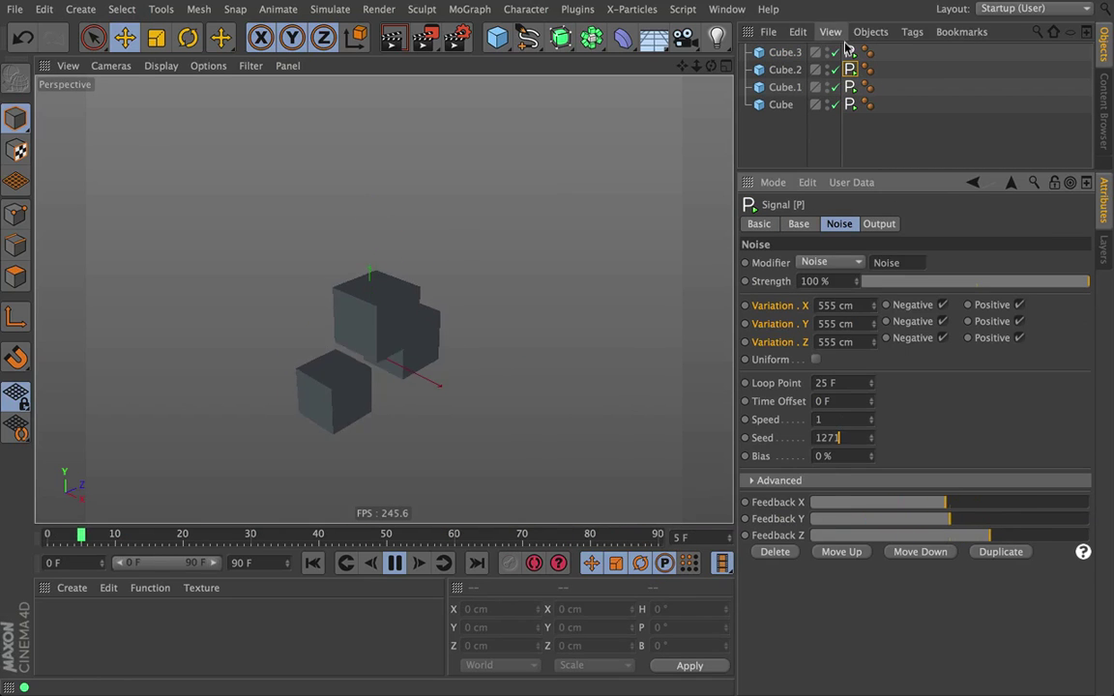
{"action": "type", "text": "1310"}
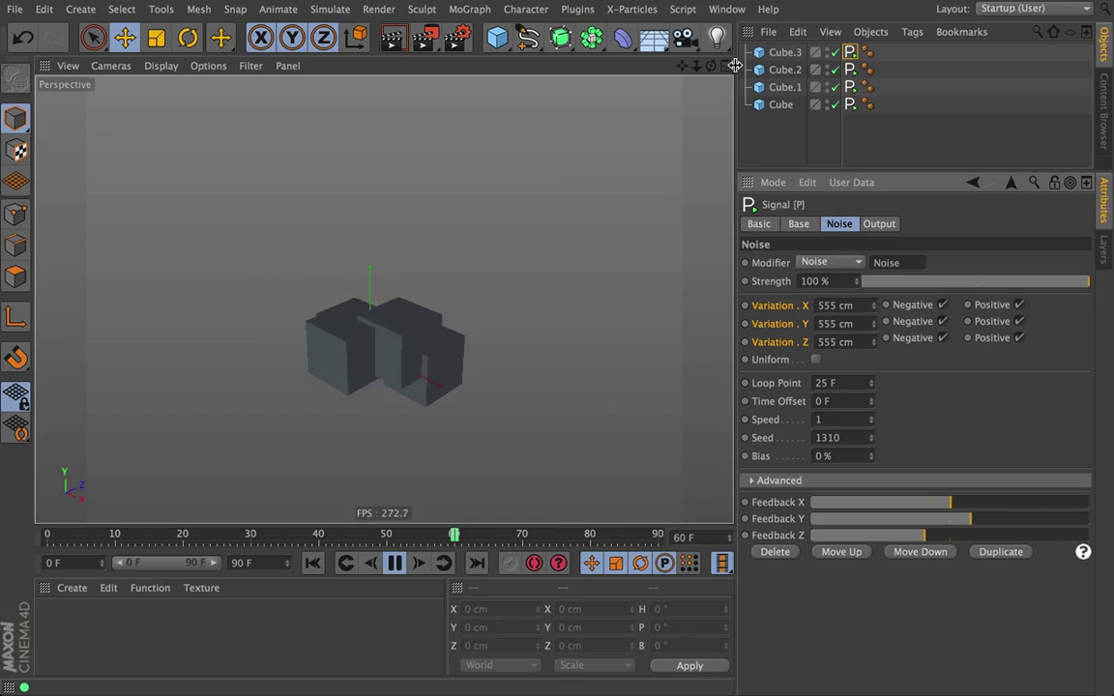
Delete the three copied cubes, keeping only the original cube.
{"action": "left_click", "coordinate": [783, 87]}
{"action": "left_click", "coordinate": [783, 52], "text": "shift"}
{"action": "key", "text": "Delete"}
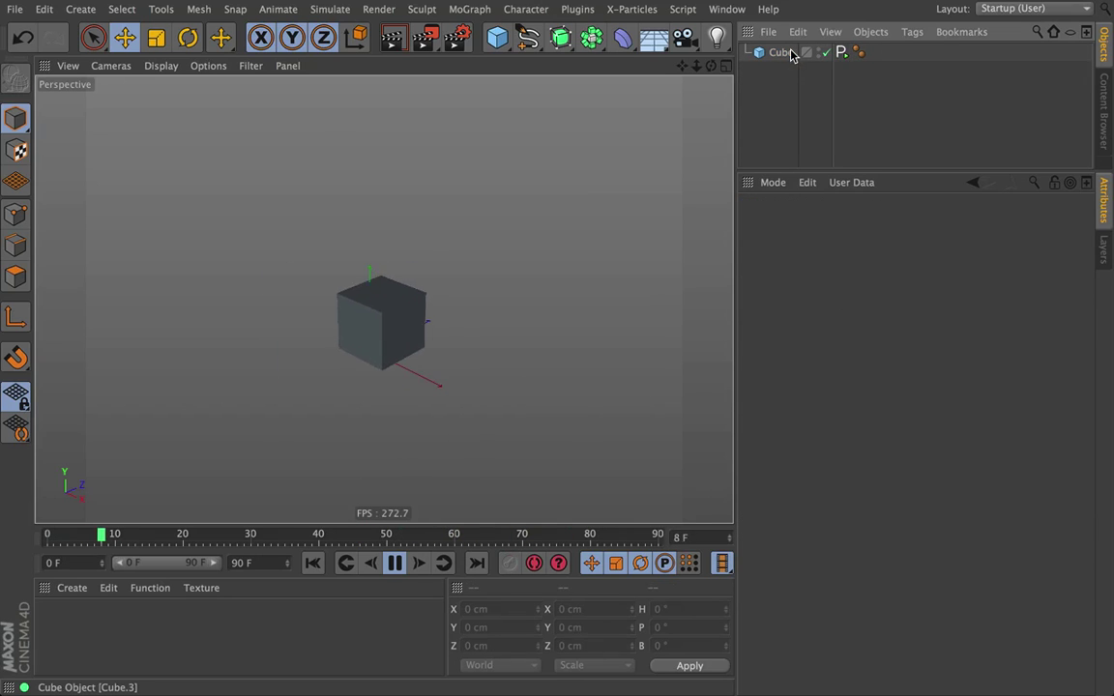
Set the Noise Speed of the original cube's Signal tag to 2.
{"action": "left_click", "coordinate": [841, 52]}
{"action": "double_click", "coordinate": [855, 419]}
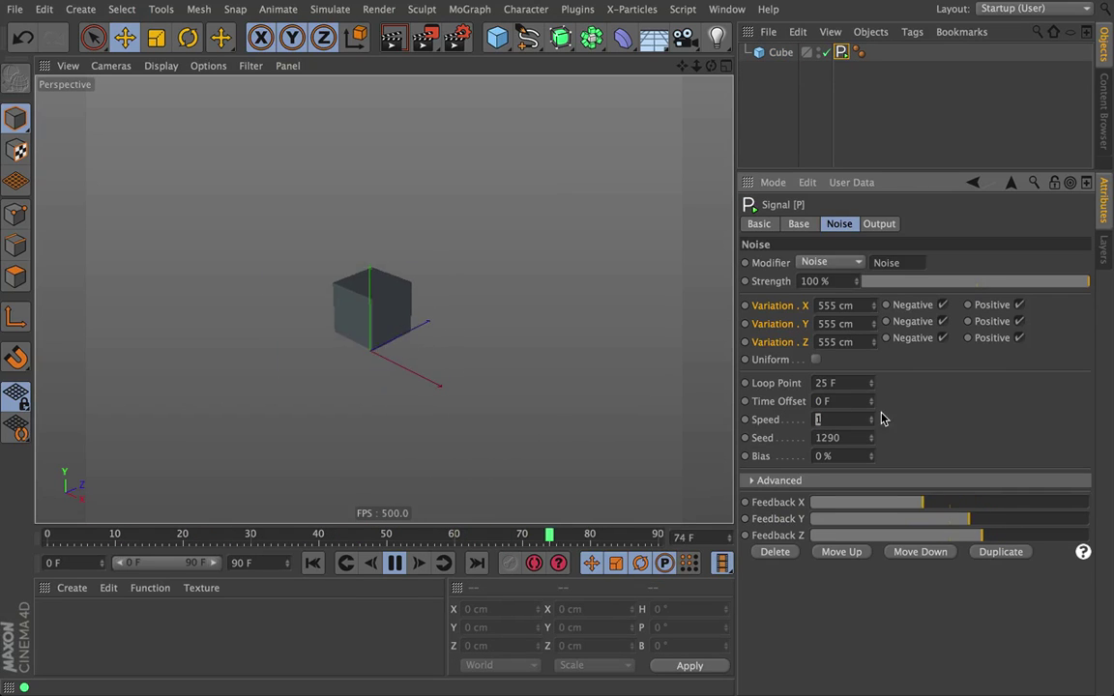
{"action": "type", "text": "2"}
{"action": "key", "text": "Return"}
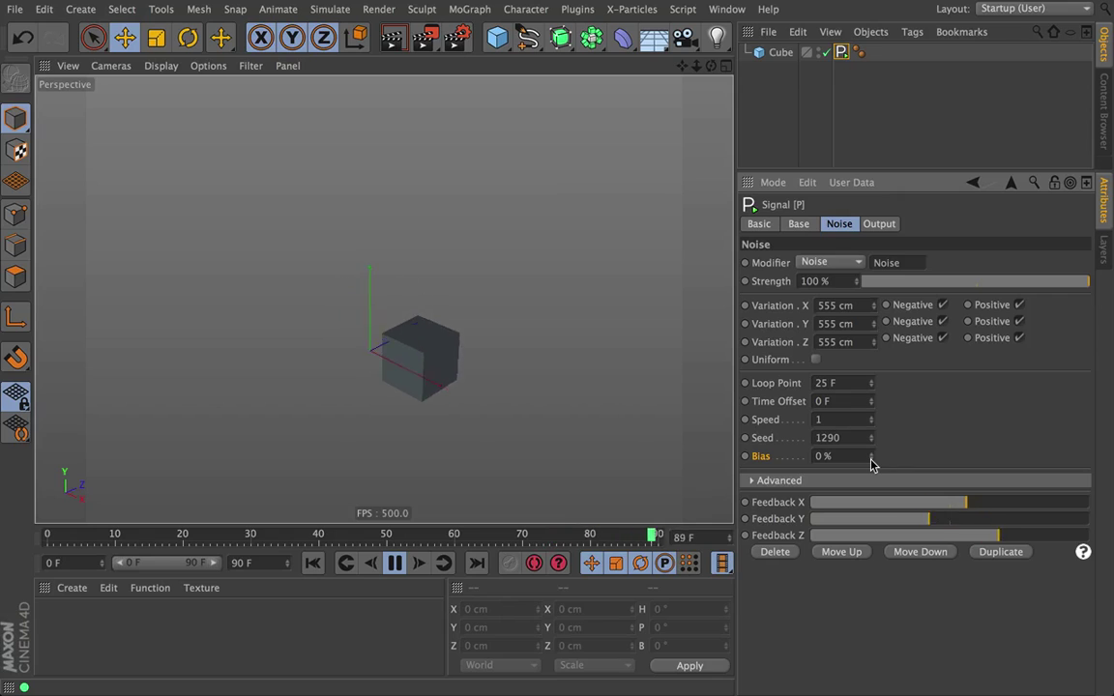
Set the Noise modifier's Bias to 47% and its Loop Point to 90 F.
{"action": "left_click_drag", "start_coordinate": [872, 458], "coordinate": [914, 459]}
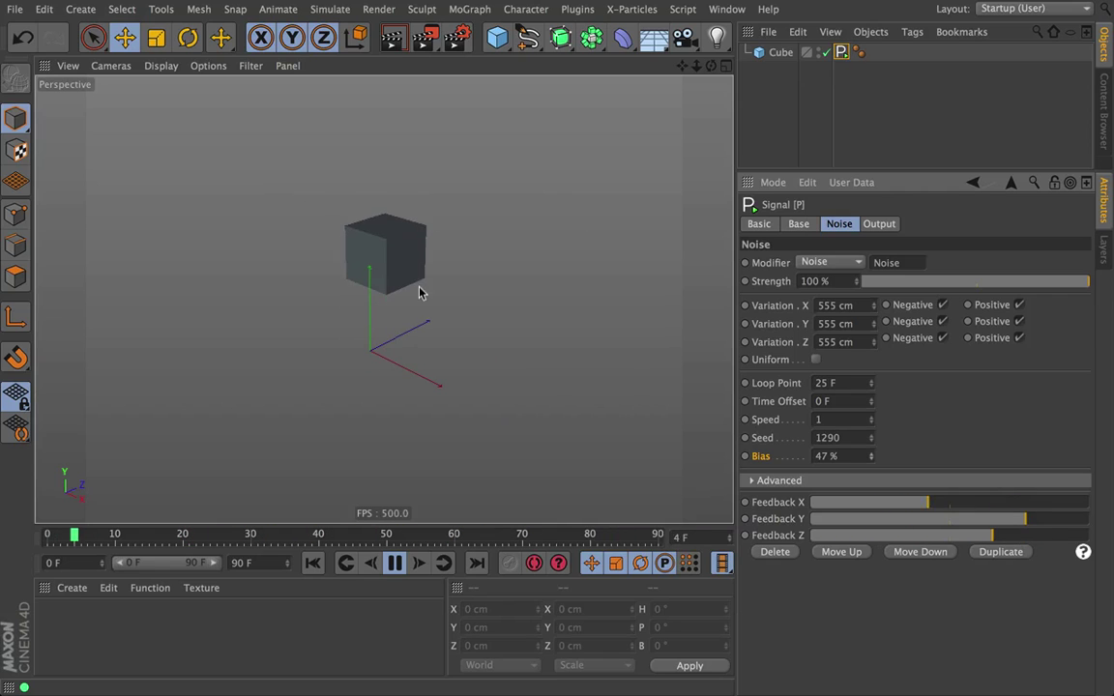
{"action": "double_click", "coordinate": [837, 383]}
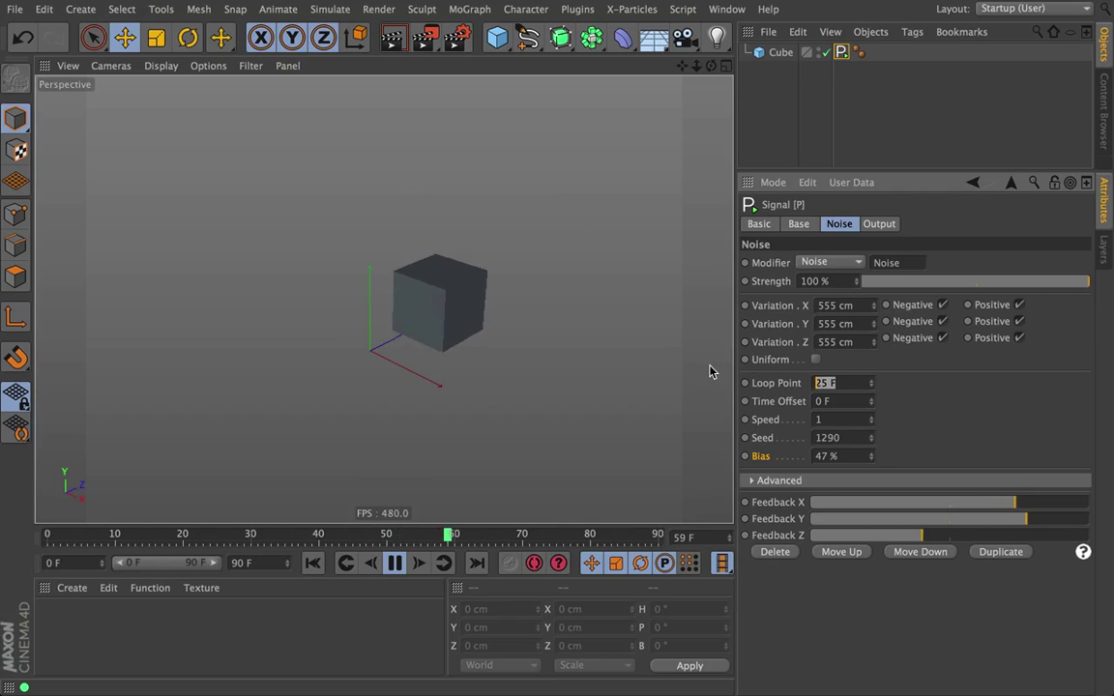
{"action": "type", "text": "90"}
{"action": "key", "text": "Return"}
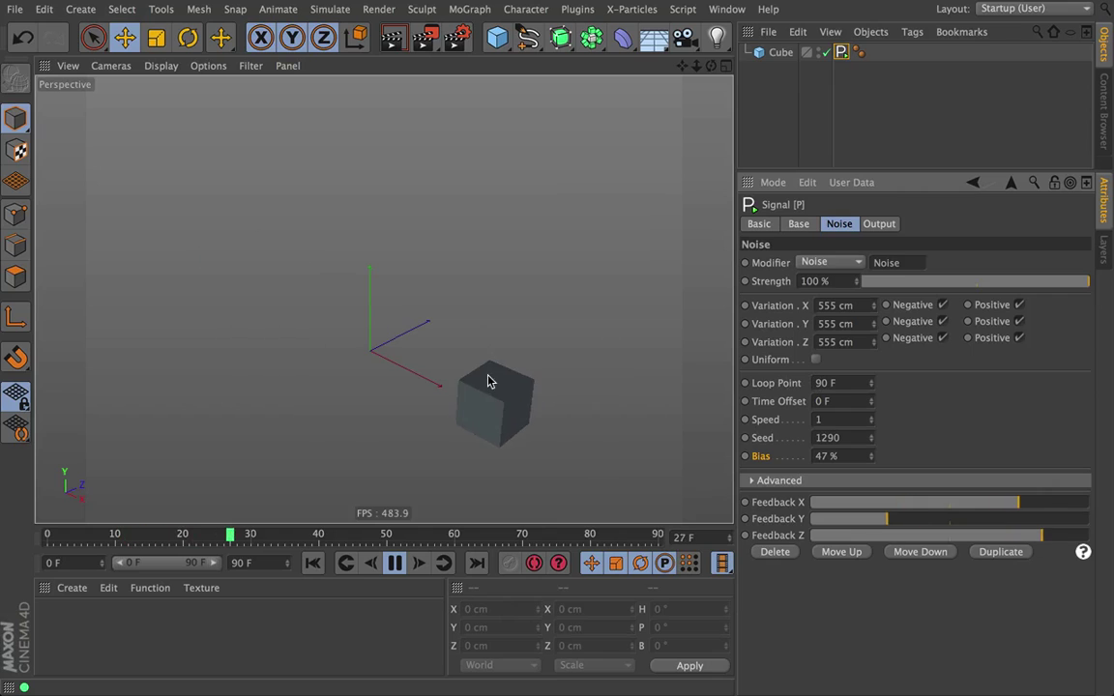
Raise the Noise Bias to 100% and slow the Speed to 0.1.
{"action": "left_click_drag", "start_coordinate": [875, 462], "coordinate": [871, 463]}
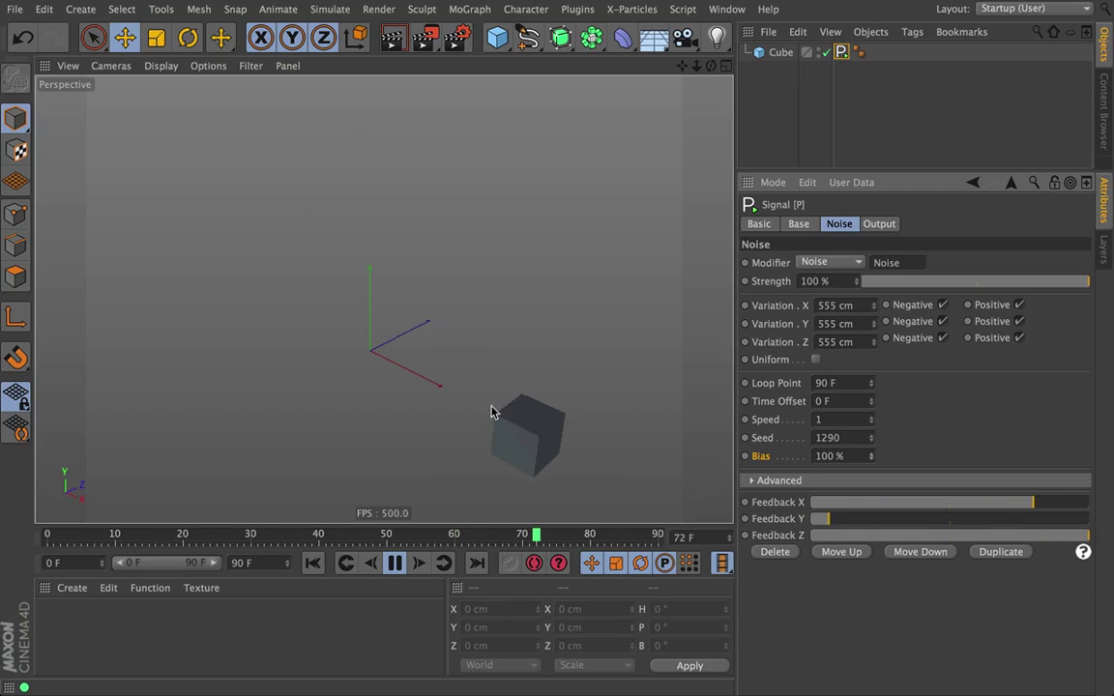
{"action": "left_click", "coordinate": [834, 419]}
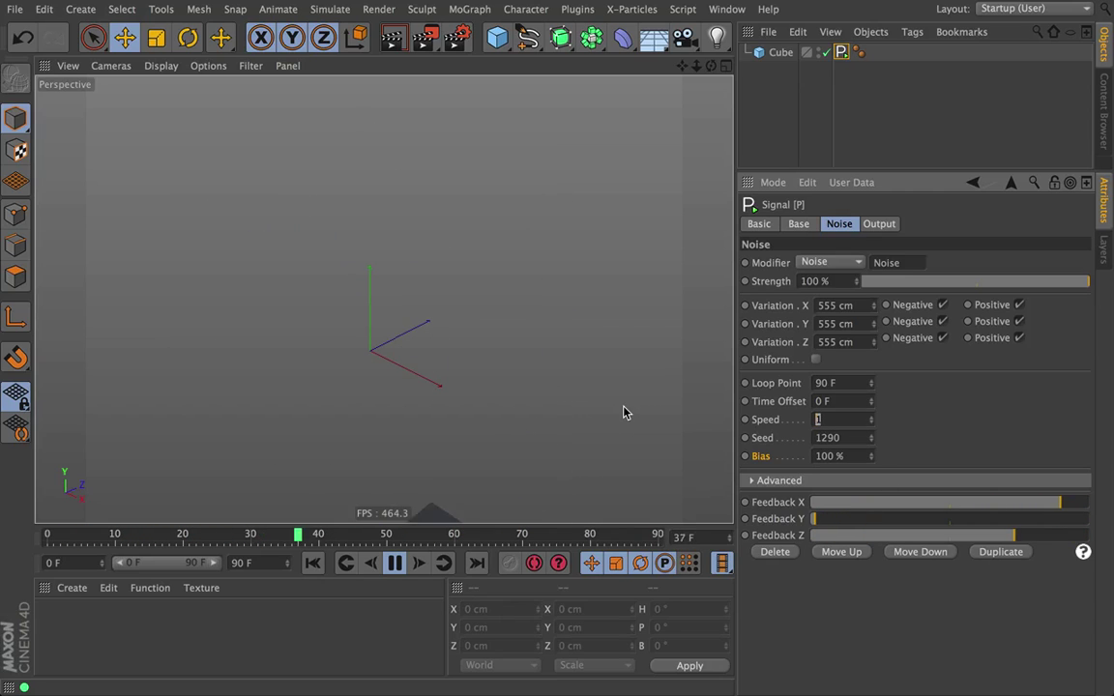
{"action": "type", "text": ".1"}
{"action": "key", "text": "Return"}
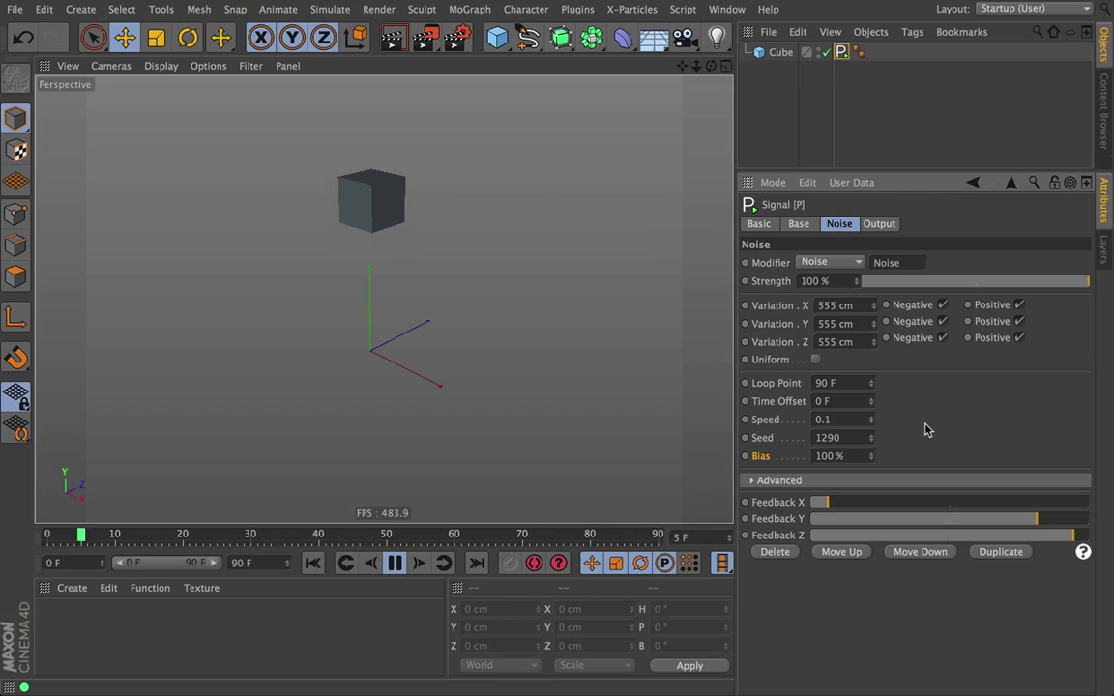
Reset the Noise Bias to 0% and set the Speed to 0.3.
{"action": "right_click", "coordinate": [871, 456]}
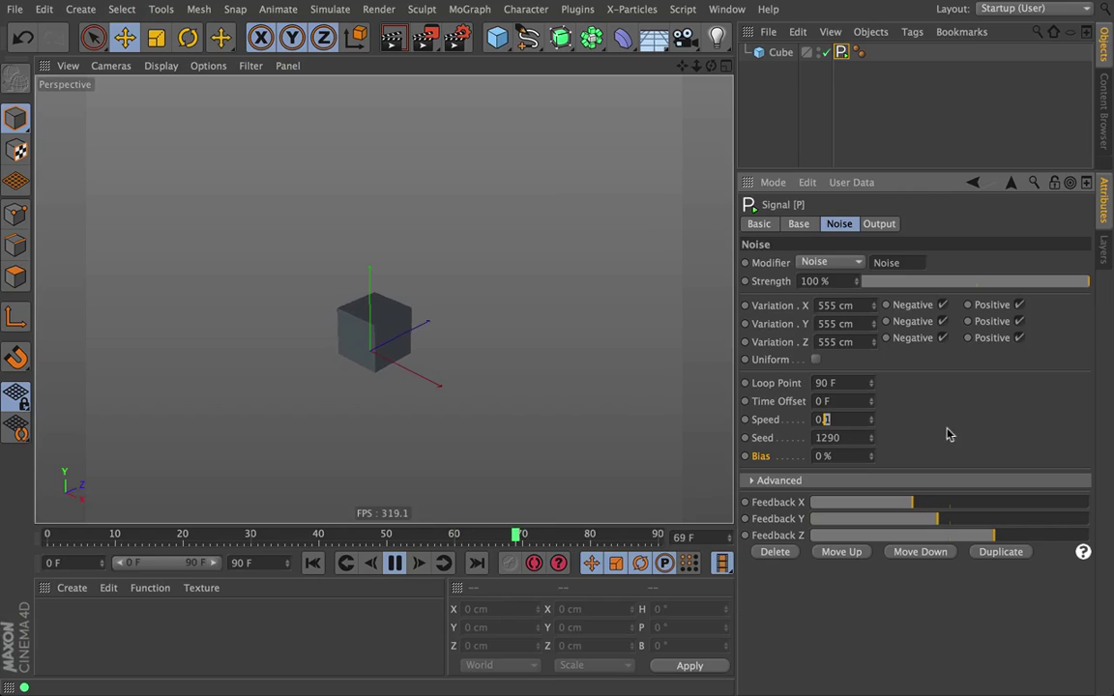
{"action": "type", "text": "3"}
{"action": "key", "text": "Return"}
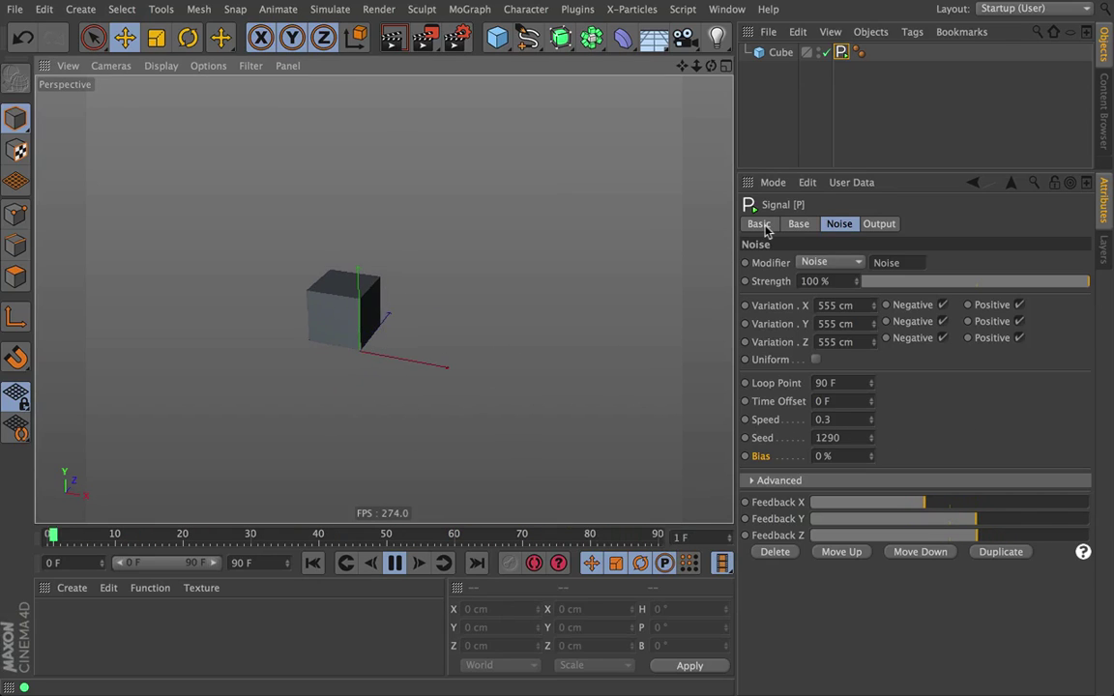
Add a second Noise modifier to the cube's Signal tag and show its settings.
{"action": "left_click", "coordinate": [799, 224]}
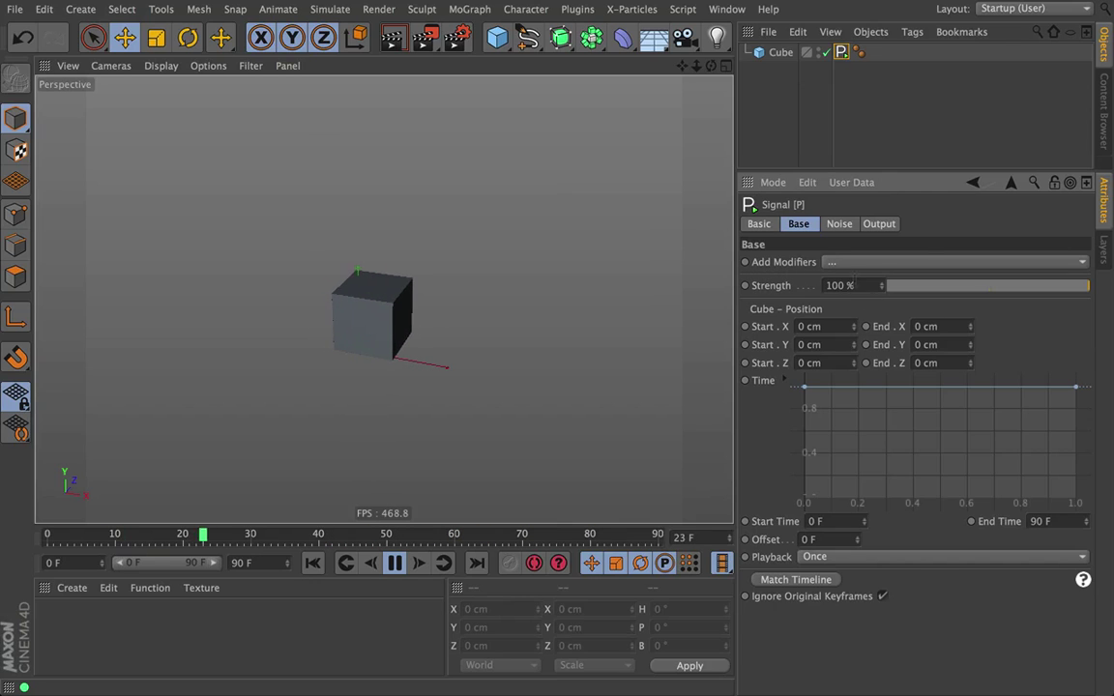
{"action": "left_click", "coordinate": [835, 262]}
{"action": "left_click", "coordinate": [841, 297]}
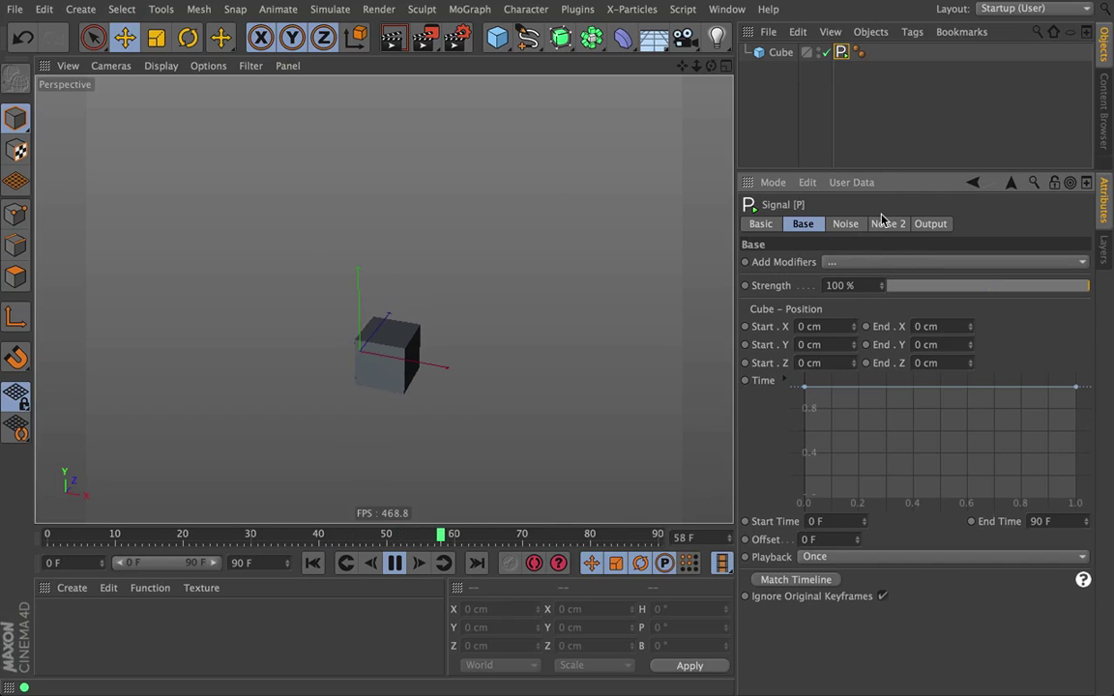
{"action": "left_click", "coordinate": [885, 225]}
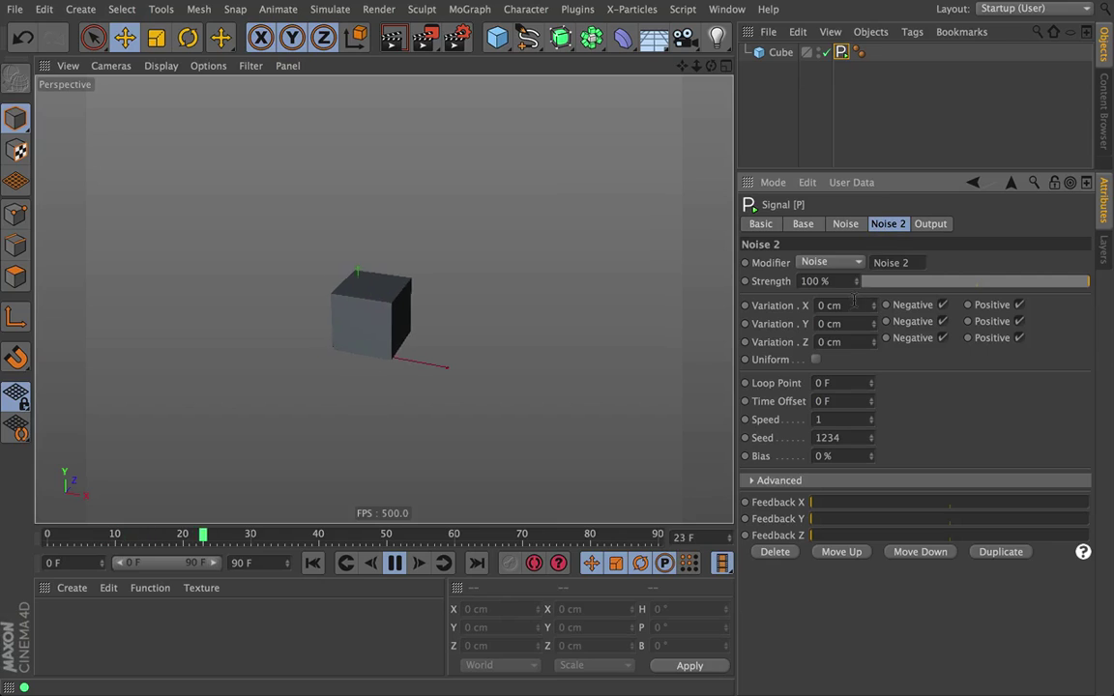
Set the second Noise modifier's X, Y and Z Variation to 111 cm each and its Speed to 5.
{"action": "type", "text": "111"}
{"action": "key", "text": "Tab"}
{"action": "type", "text": "111"}
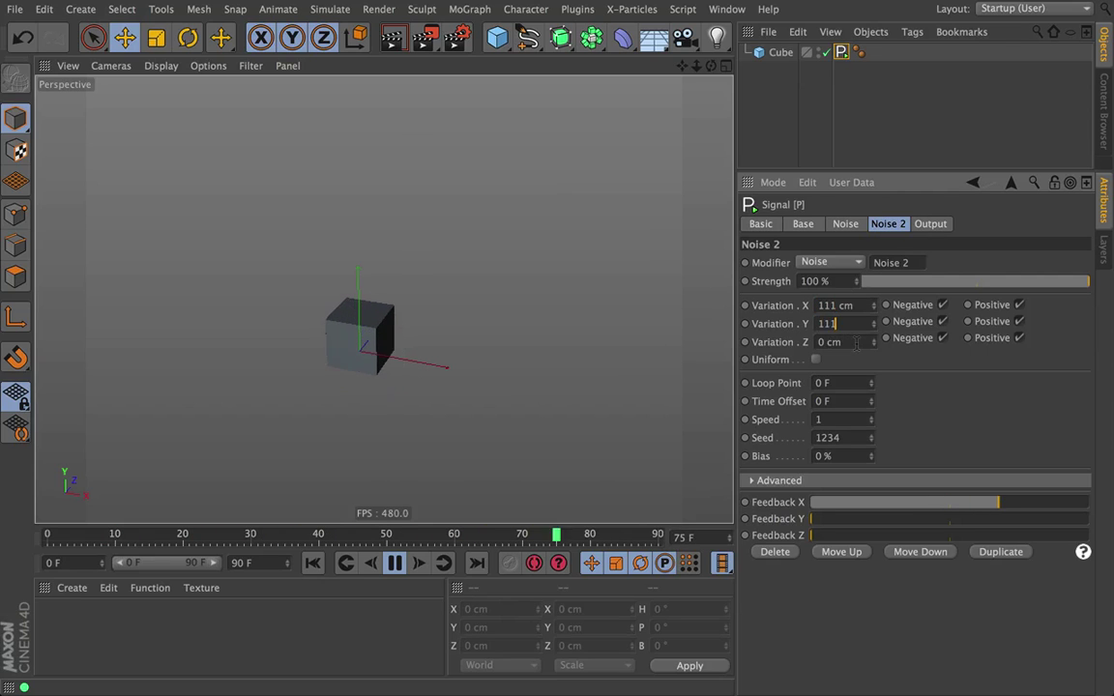
{"action": "key", "text": "Tab"}
{"action": "type", "text": "111"}
{"action": "key", "text": "Return"}
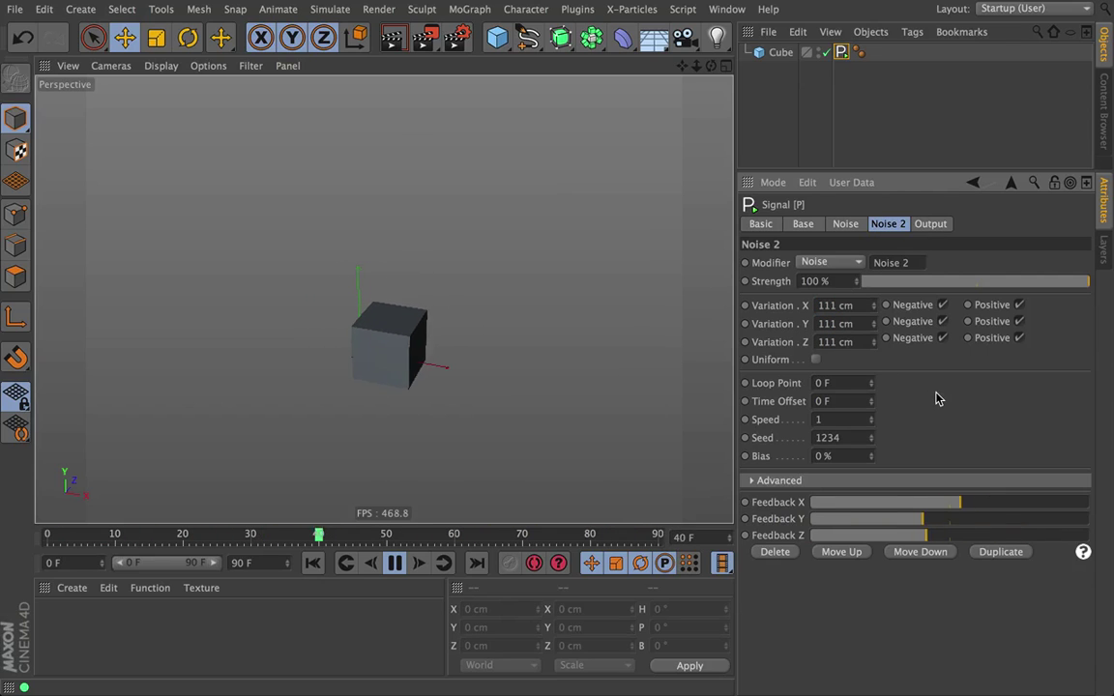
{"action": "left_click_drag", "start_coordinate": [865, 422], "coordinate": [943, 425]}
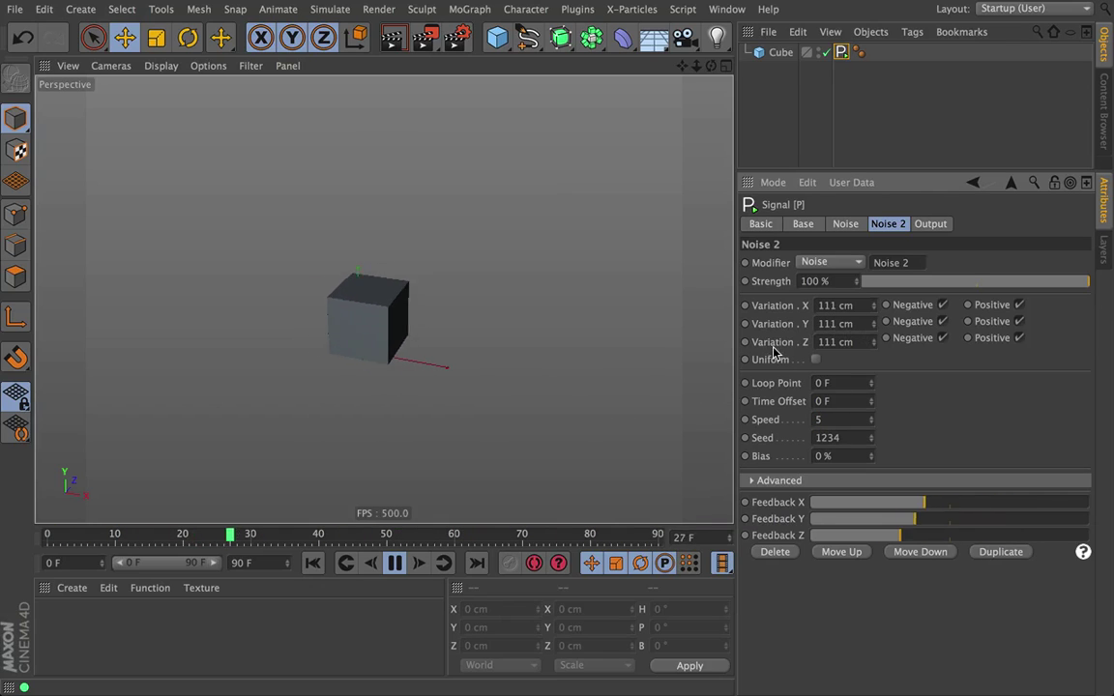
Set the first Noise modifier's X, Y and Z Variation to 1555 cm and reduce its Strength to 0%.
{"action": "left_click", "coordinate": [846, 224]}
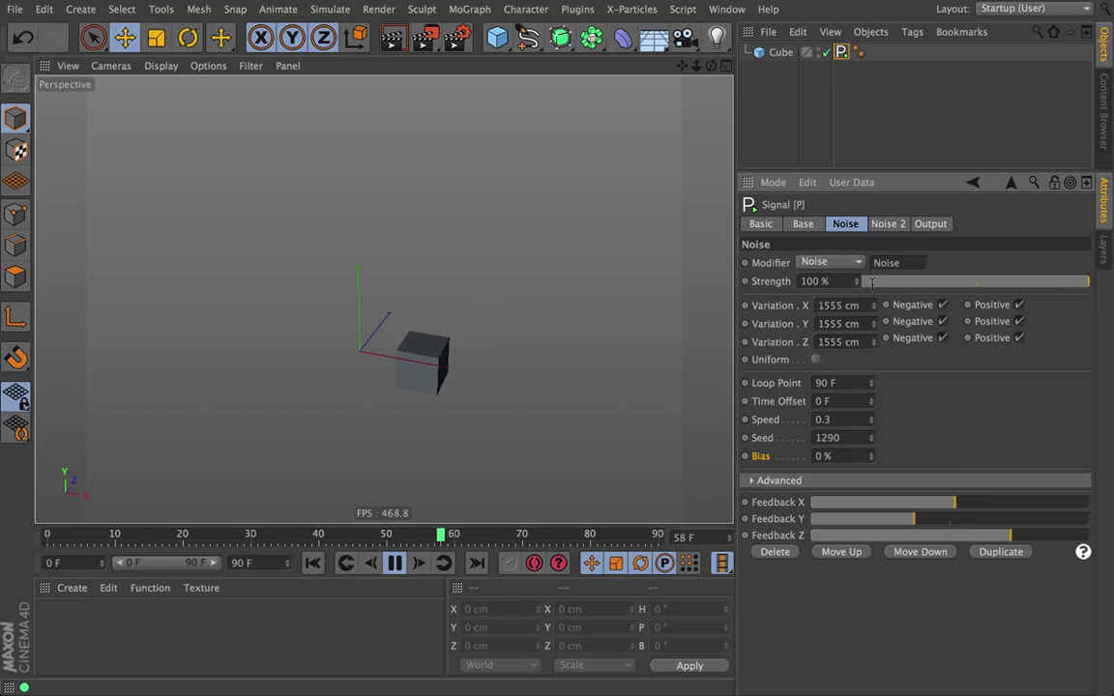
{"action": "left_click_drag", "start_coordinate": [1054, 281], "coordinate": [918, 281]}
{"action": "left_click_drag", "start_coordinate": [839, 296], "coordinate": [822, 290]}
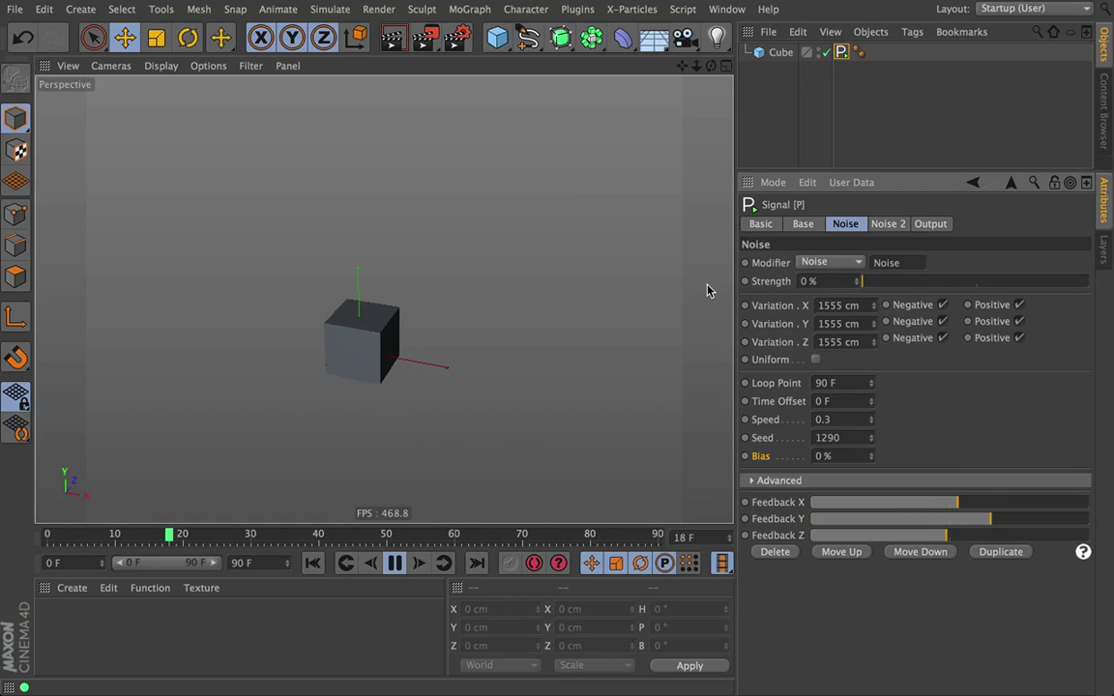
Test the second Noise modifier at 0% Strength, restore it to 100%, and rewind the stopped animation to the start.
{"action": "left_click", "coordinate": [888, 225]}
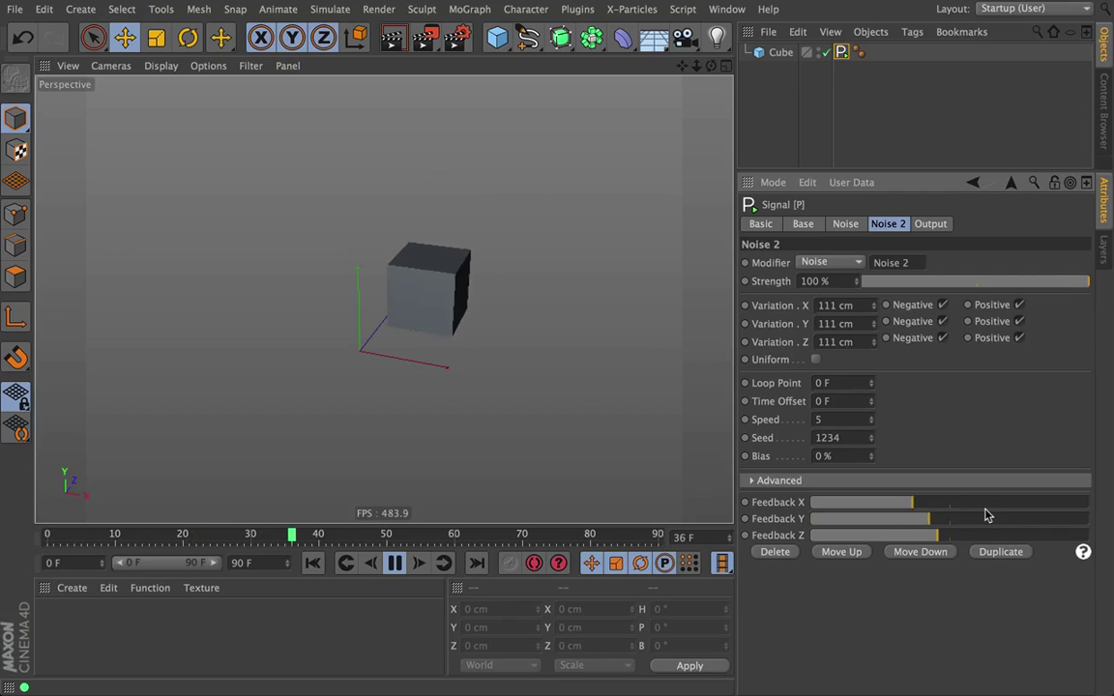
{"action": "left_click_drag", "start_coordinate": [1058, 280], "coordinate": [502, 279]}
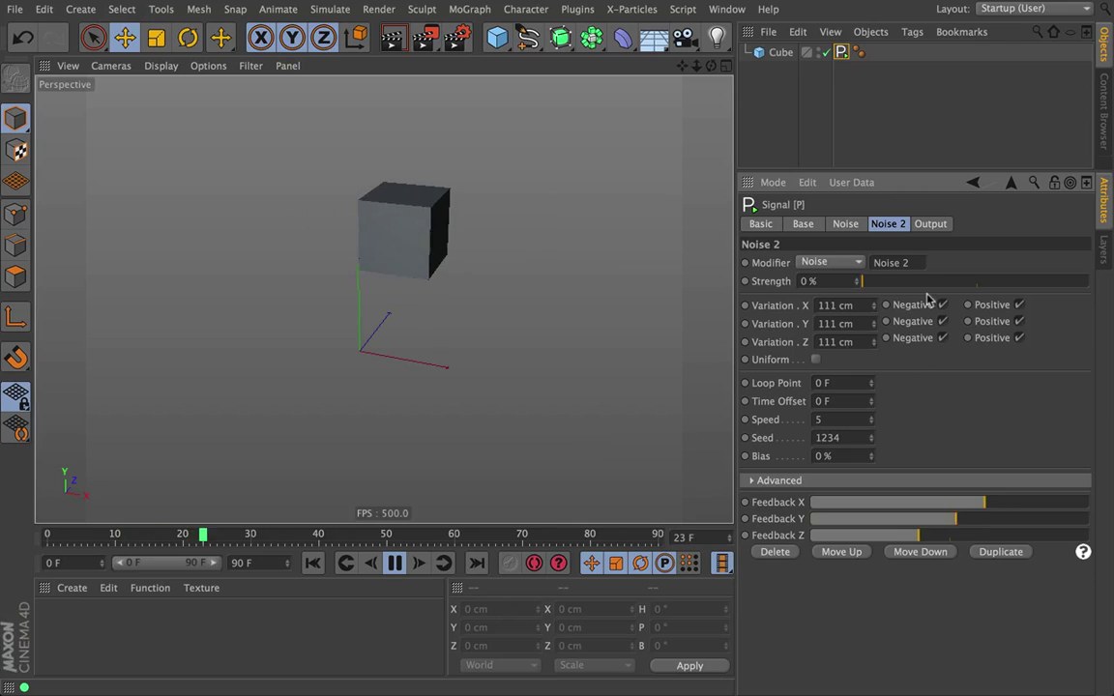
{"action": "left_click_drag", "start_coordinate": [928, 280], "coordinate": [1112, 261]}
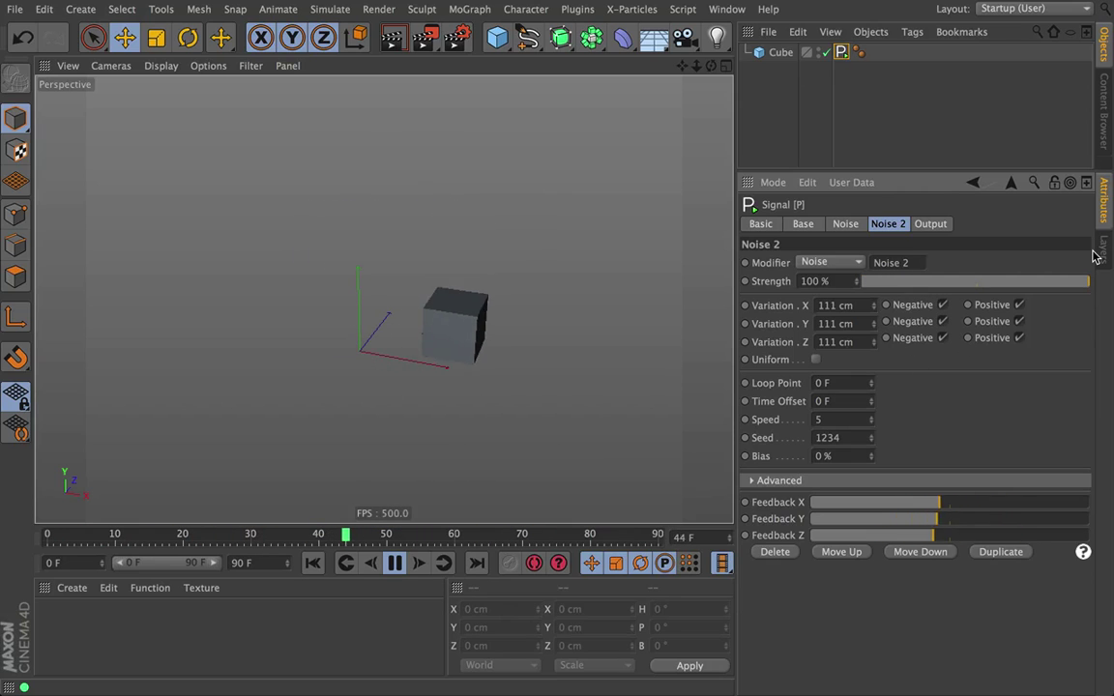
{"action": "left_click", "coordinate": [395, 563]}
{"action": "left_click", "coordinate": [312, 564]}
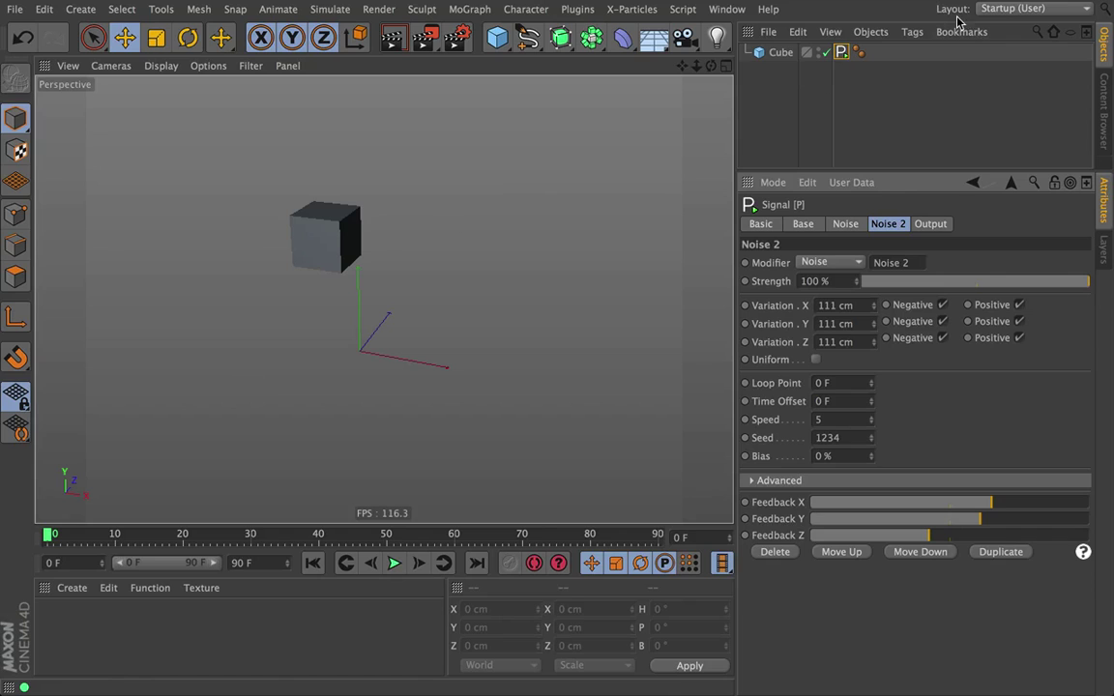
{"action": "left_click", "coordinate": [780, 54]}
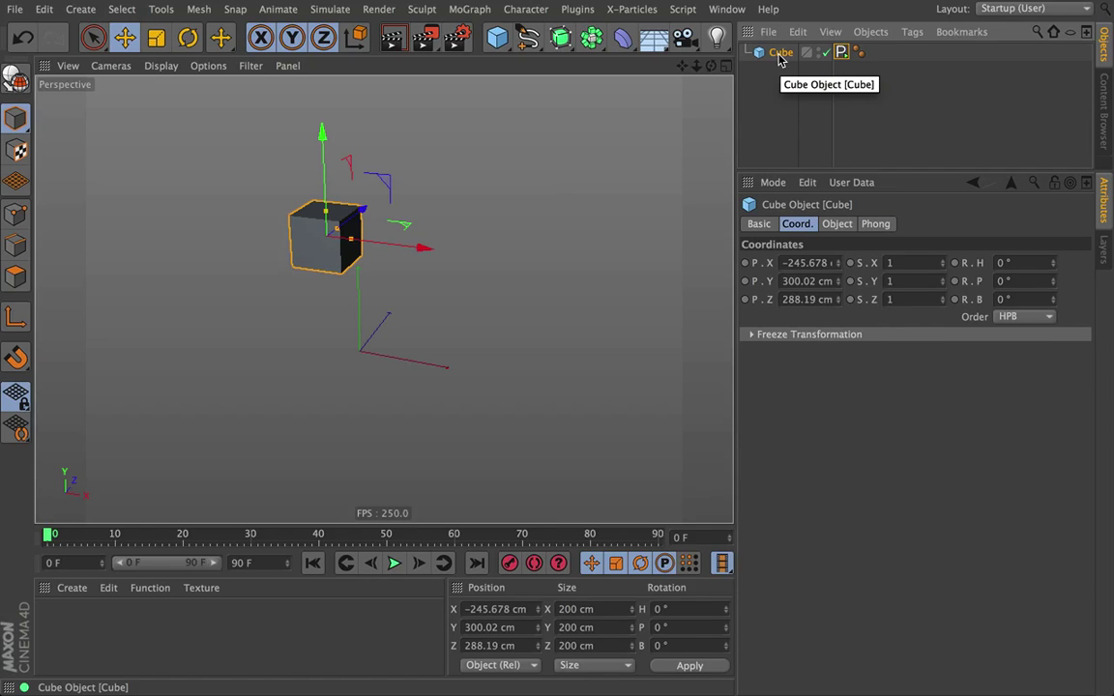
{"action": "key", "text": "Delete"}
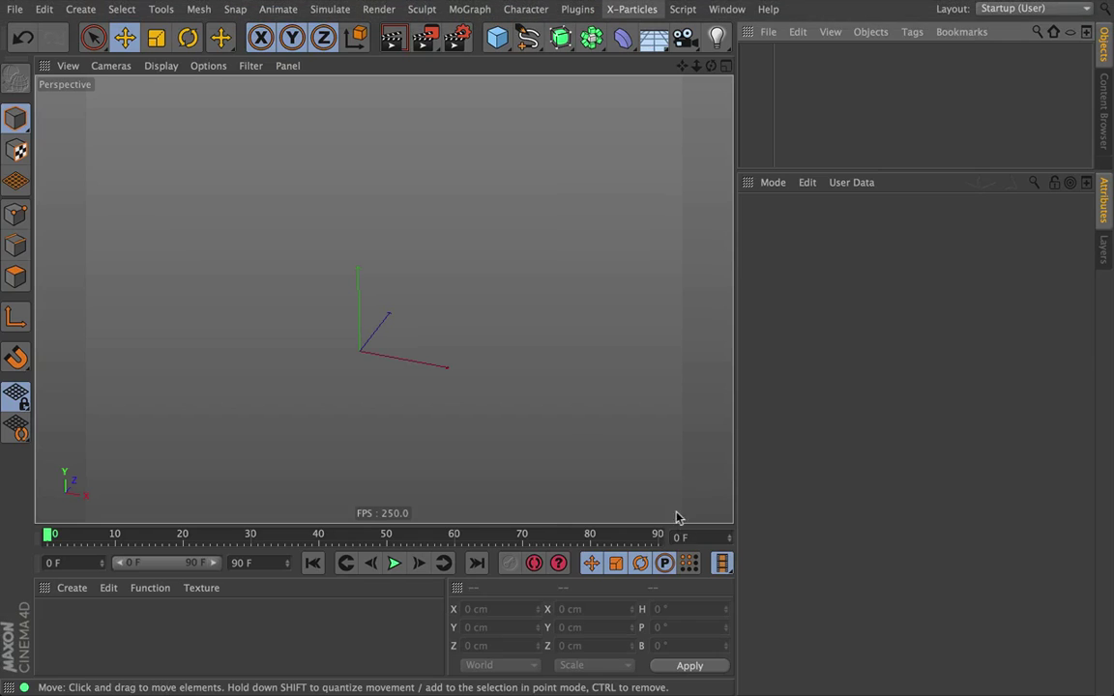
{"action": "left_click_drag", "start_coordinate": [497, 37], "coordinate": [633, 57]}
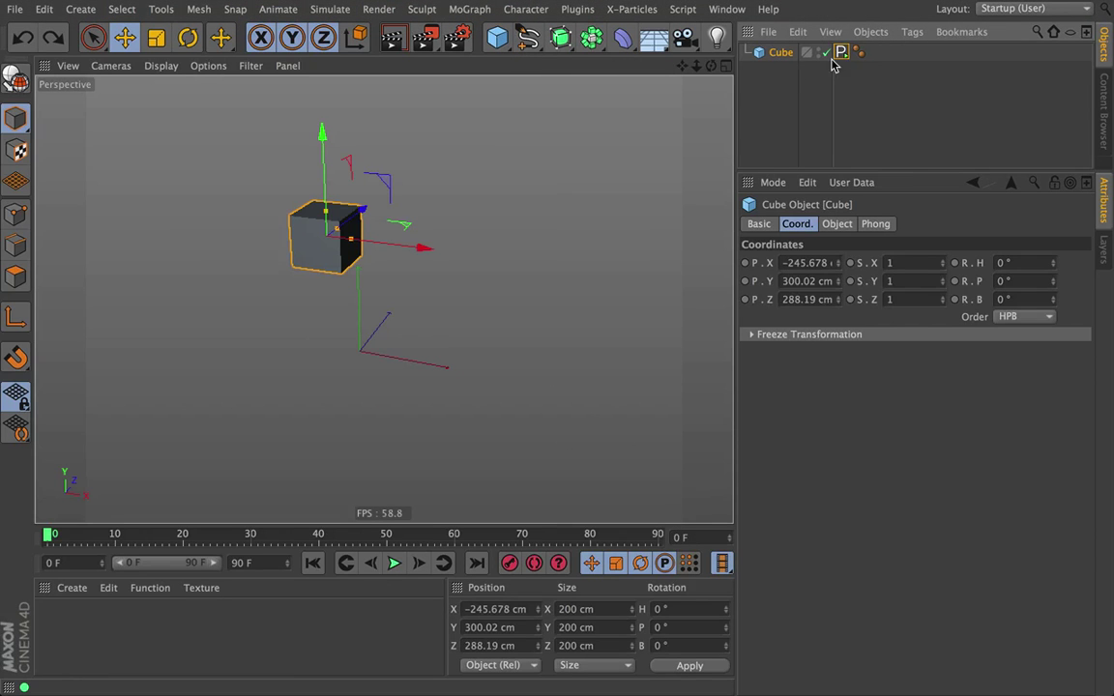
Play the animation and convert the cube's Signal motion to keyframes from the tag's Output settings.
{"action": "left_click", "coordinate": [840, 52]}
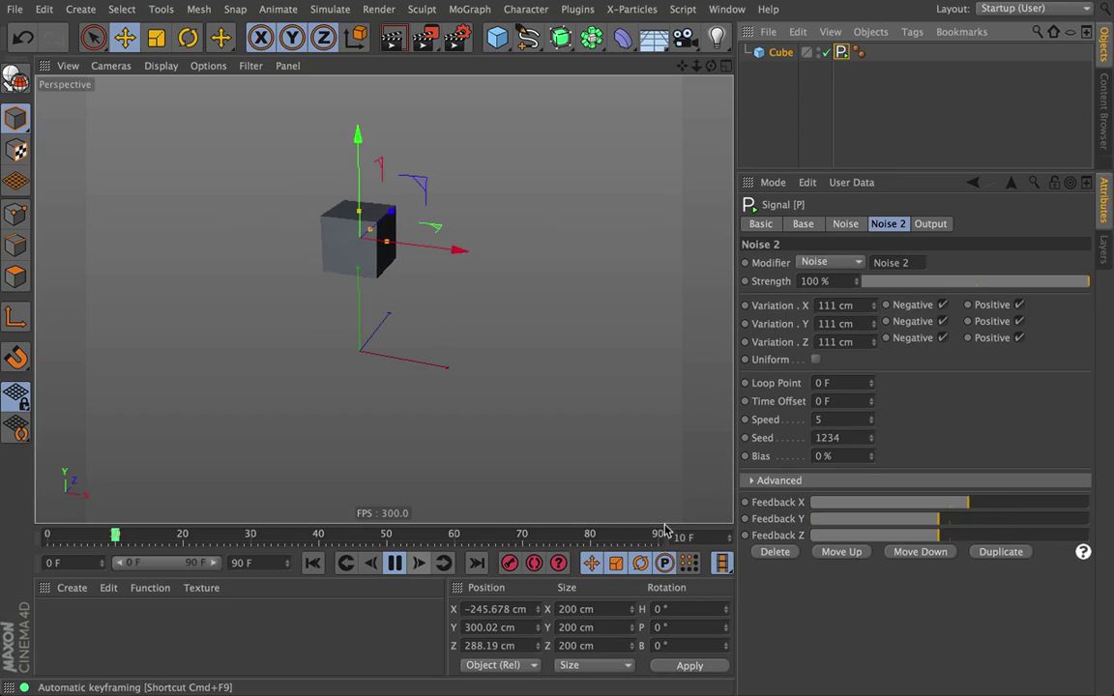
{"action": "left_click", "coordinate": [930, 224]}
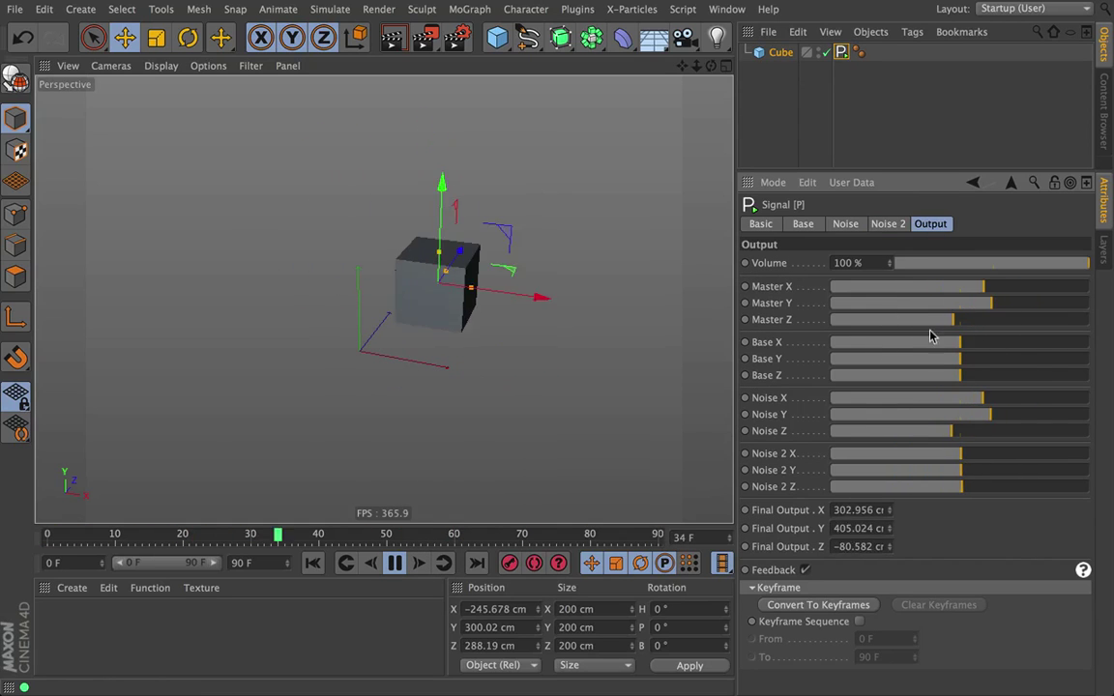
{"action": "left_click", "coordinate": [933, 287]}
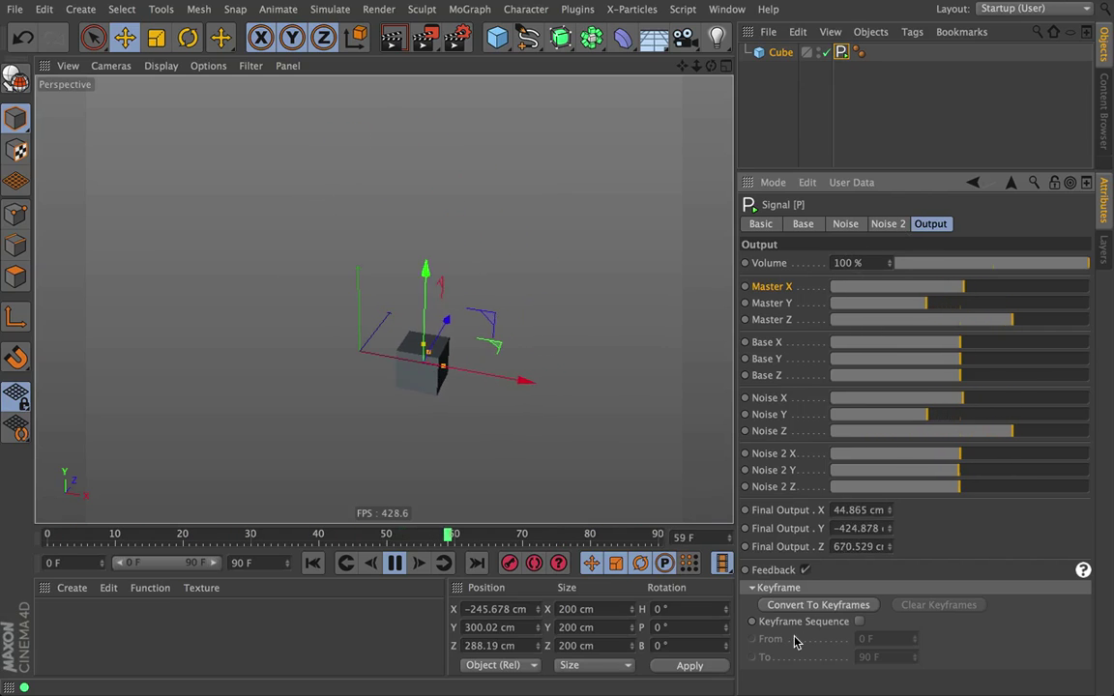
{"action": "left_click", "coordinate": [758, 588]}
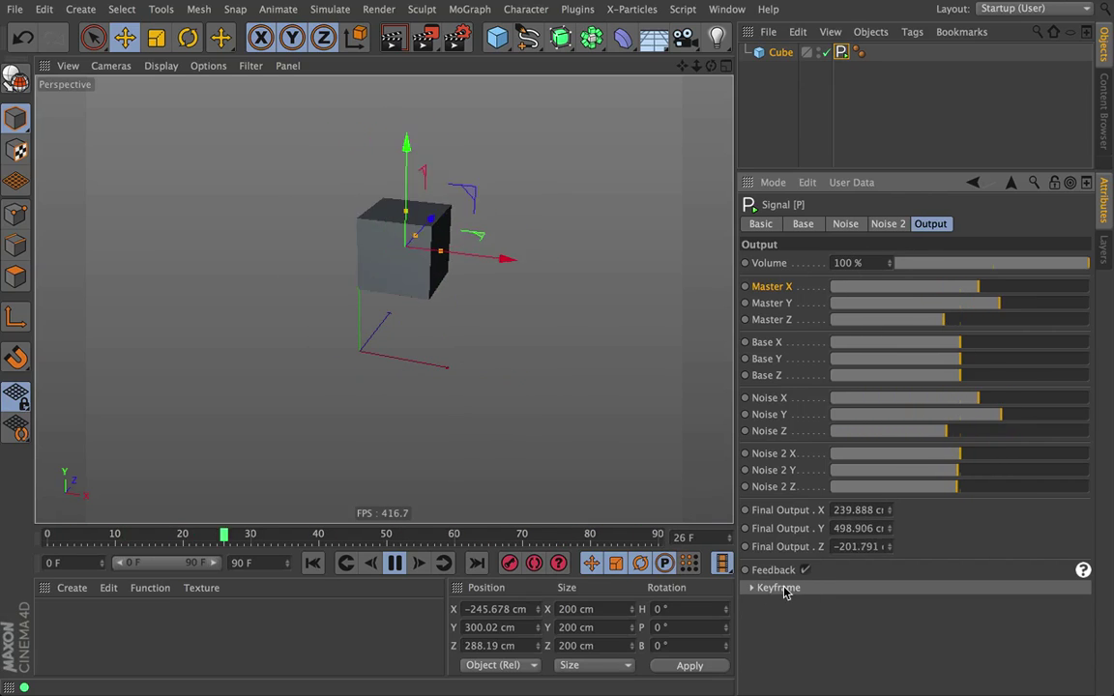
{"action": "left_click", "coordinate": [778, 588]}
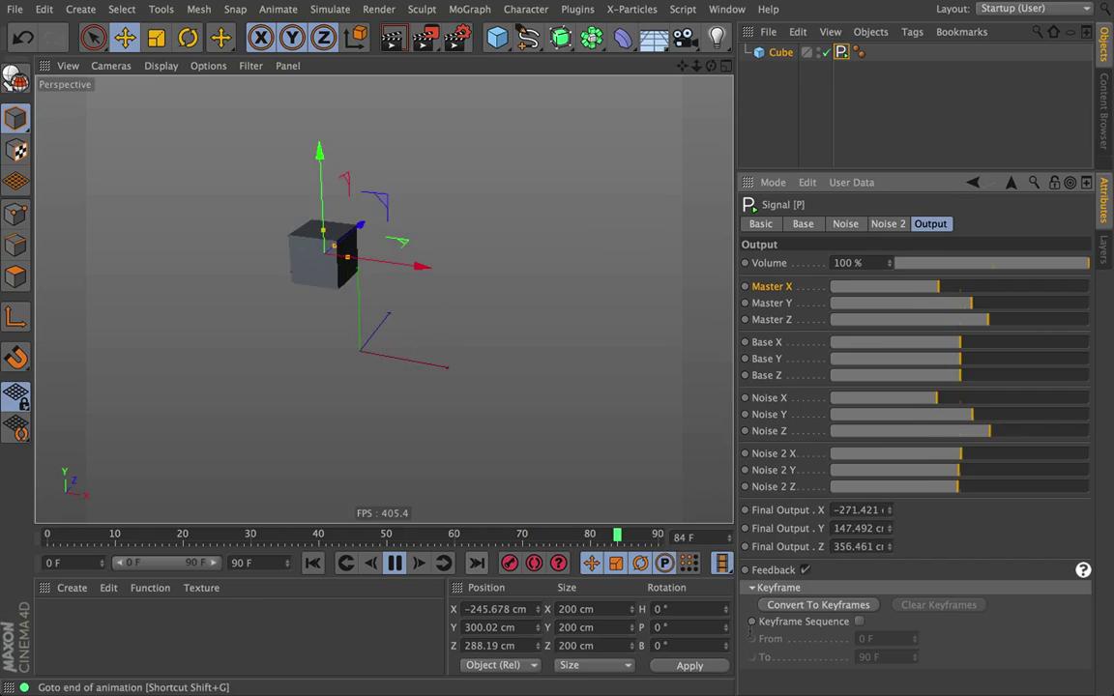
{"action": "left_click", "coordinate": [788, 604]}
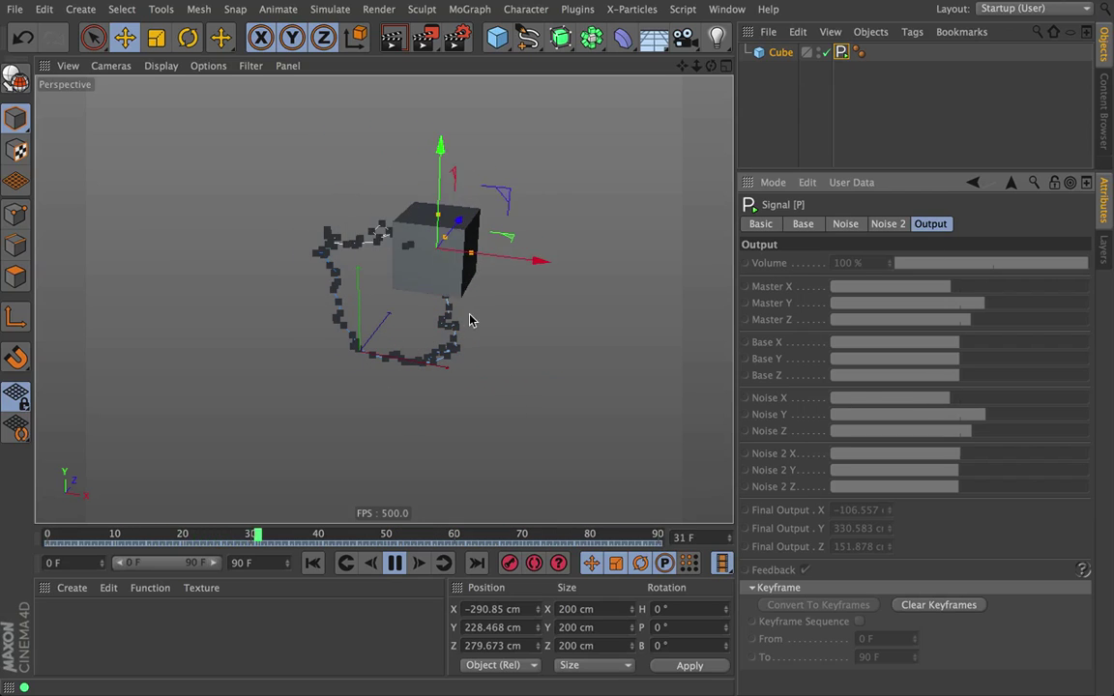
Inspect the cube's keyframed motion path, clear the Signal tag's keyframes, and stop playback.
{"action": "left_click_drag", "start_coordinate": [464, 318], "coordinate": [530, 280], "text": "alt"}
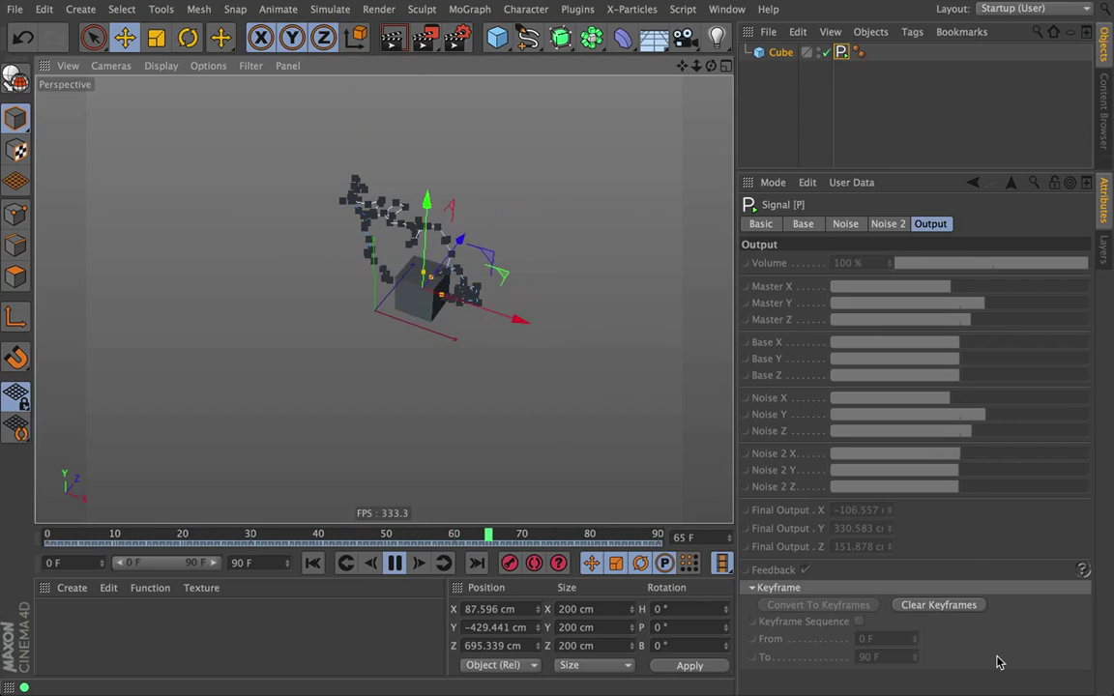
{"action": "left_click", "coordinate": [935, 606]}
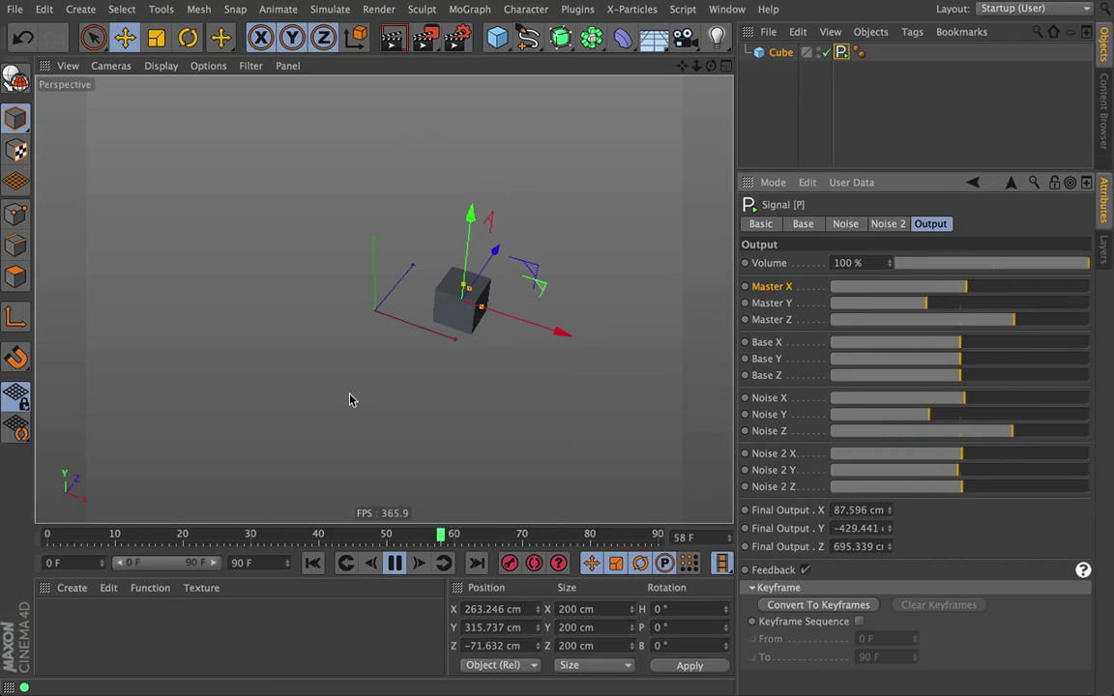
{"action": "left_click", "coordinate": [394, 569]}
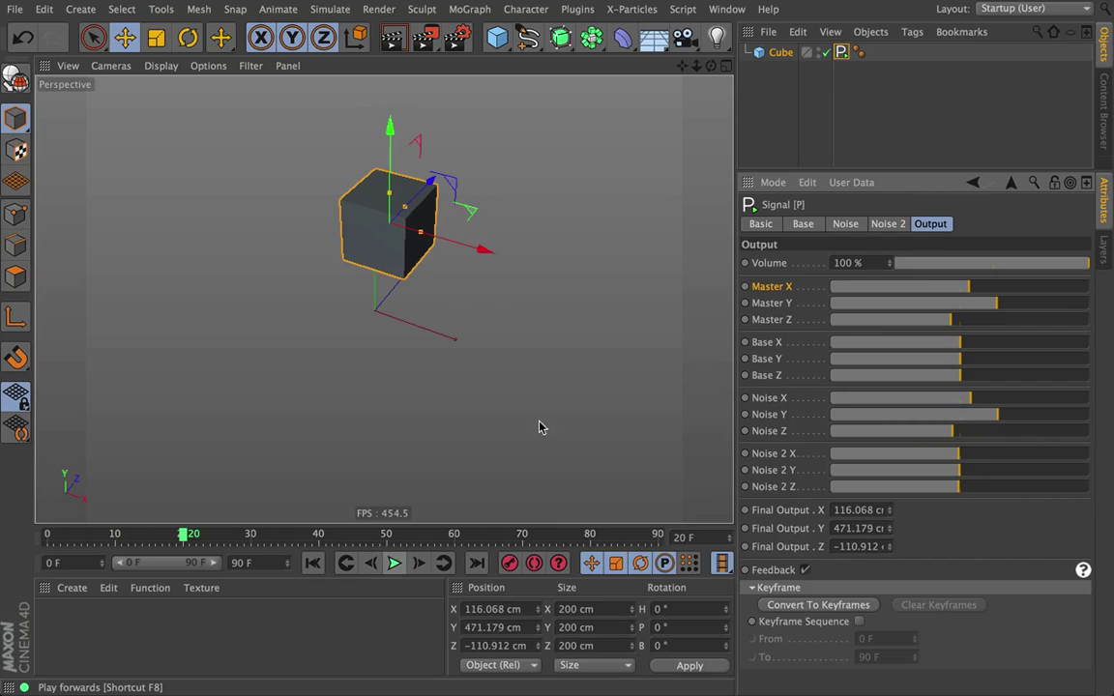
Delete the cube together with its Signal tag.
{"action": "left_click", "coordinate": [780, 54]}
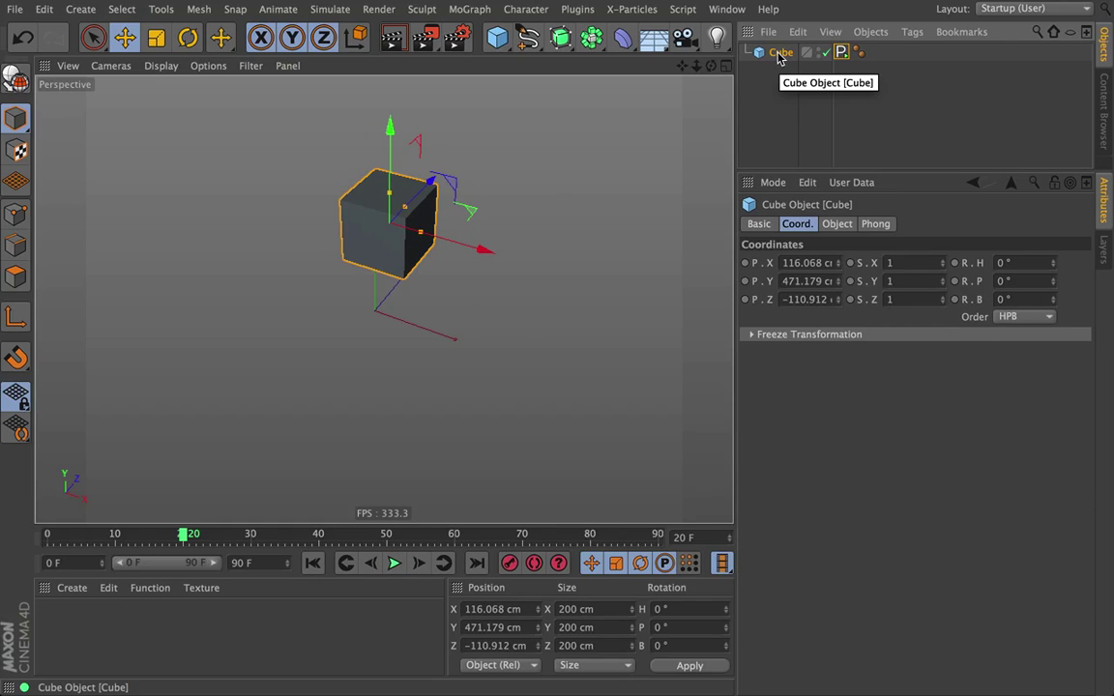
{"action": "key", "text": "Delete"}
{"action": "left_click", "coordinate": [530, 47]}
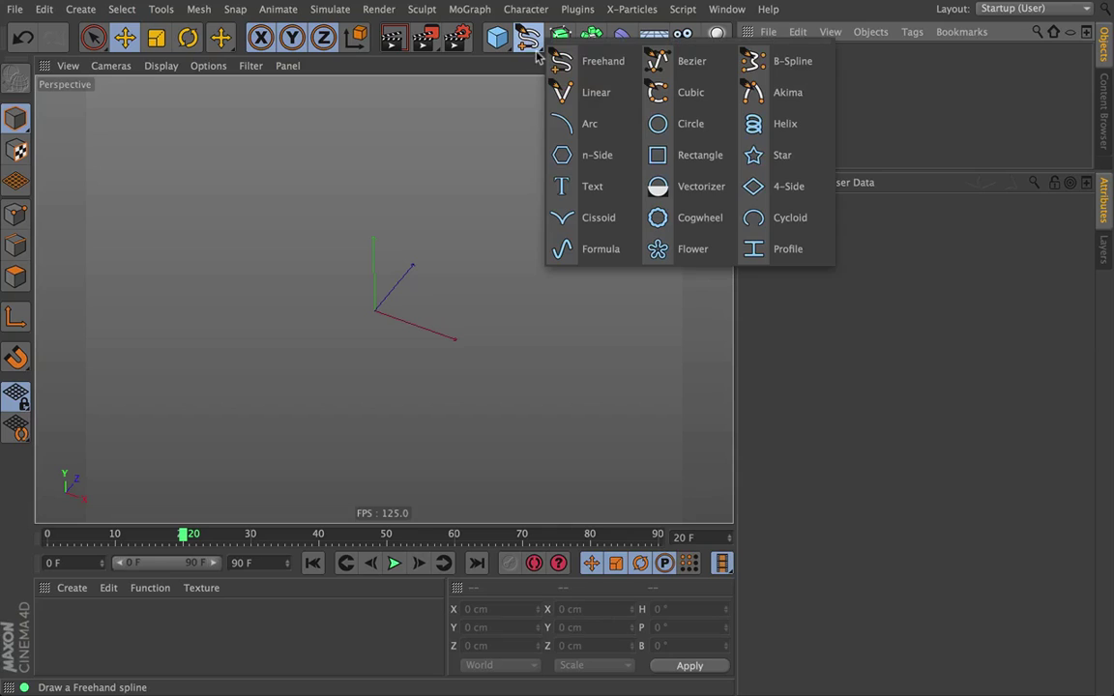
{"action": "left_click", "coordinate": [367, 322]}
{"action": "left_click_drag", "start_coordinate": [368, 322], "coordinate": [400, 297], "text": "alt"}
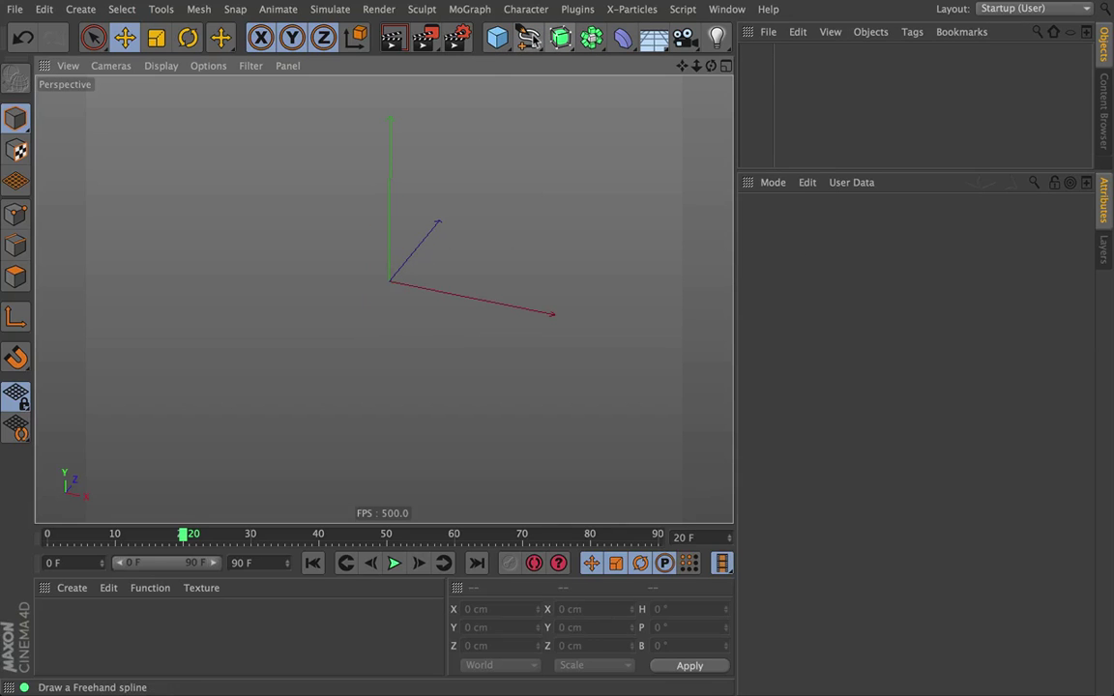
Add a sphere and a circle spline at the origin, enlarging the circle to about 592 cm across.
{"action": "left_click_drag", "start_coordinate": [494, 39], "coordinate": [822, 91]}
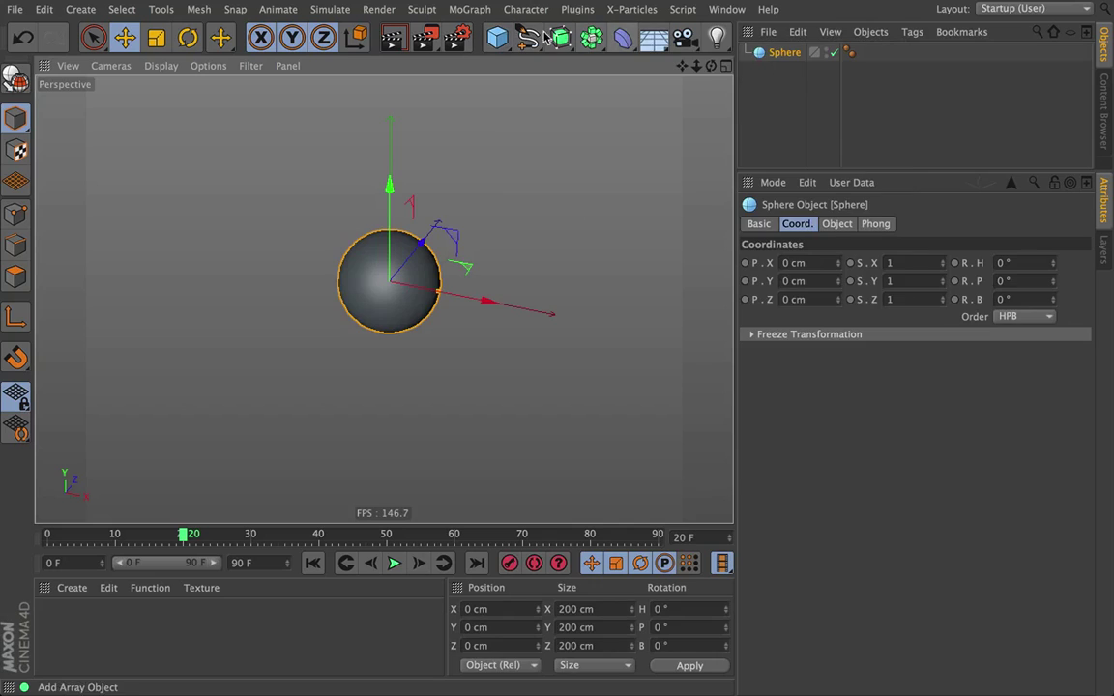
{"action": "left_click_drag", "start_coordinate": [528, 39], "coordinate": [659, 124]}
{"action": "left_click_drag", "start_coordinate": [454, 361], "coordinate": [426, 402]}
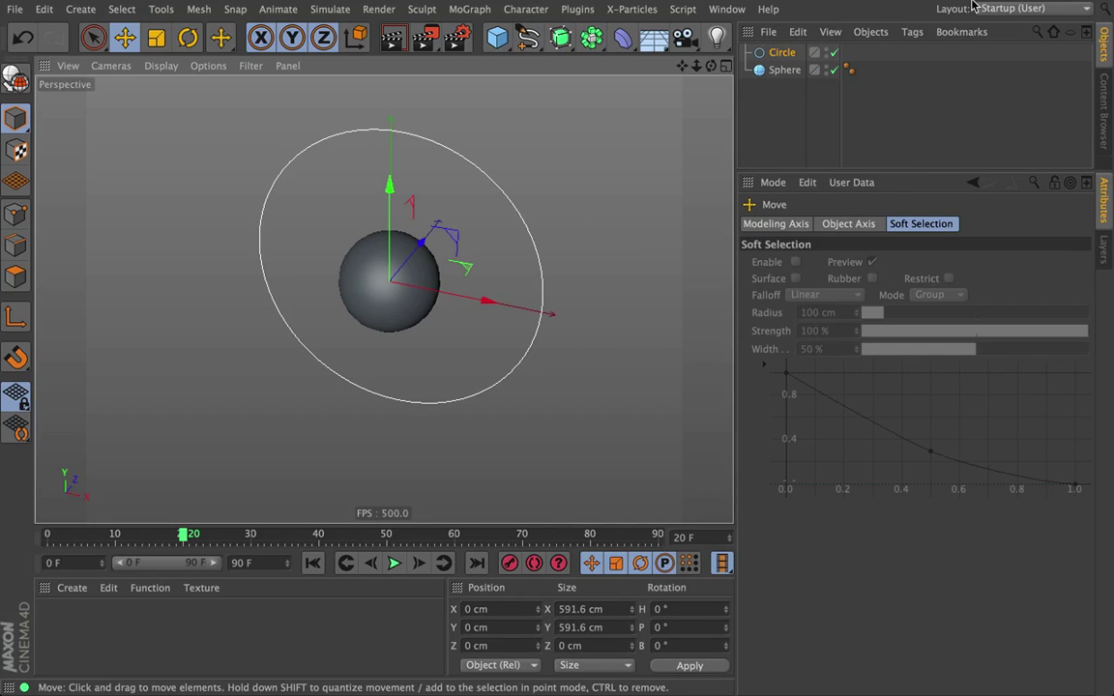
Add an Align to Spline tag to the sphere and assign the circle as its Spline Path.
{"action": "left_click", "coordinate": [782, 69]}
{"action": "right_click", "coordinate": [779, 69]}
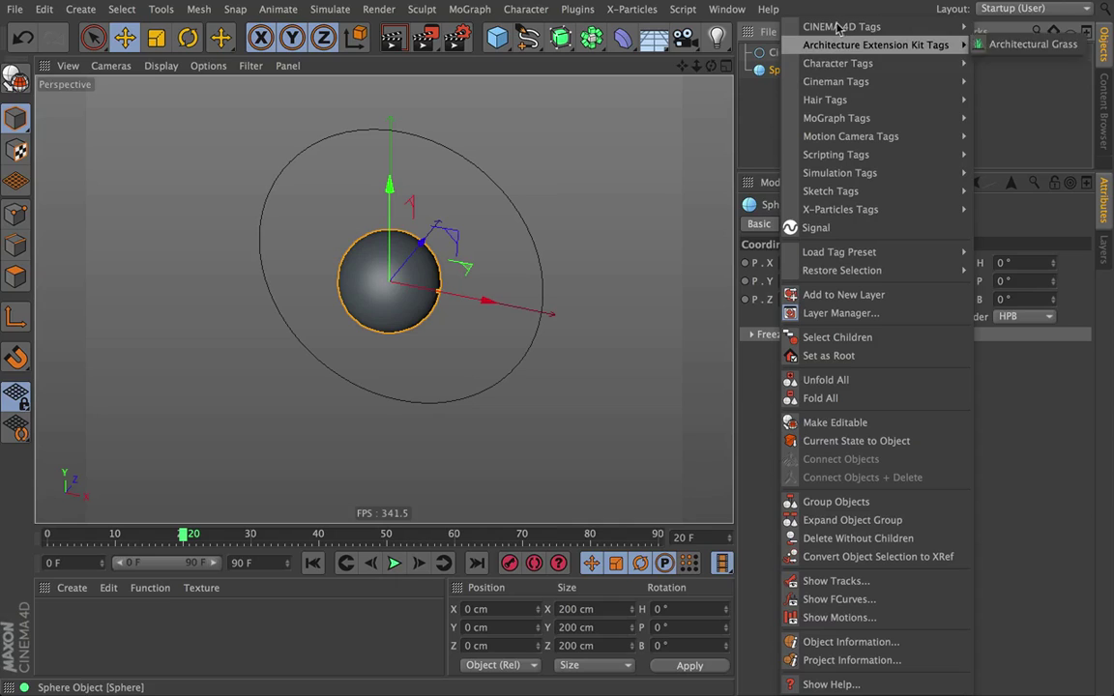
{"action": "mouse_move", "coordinate": [839, 26]}
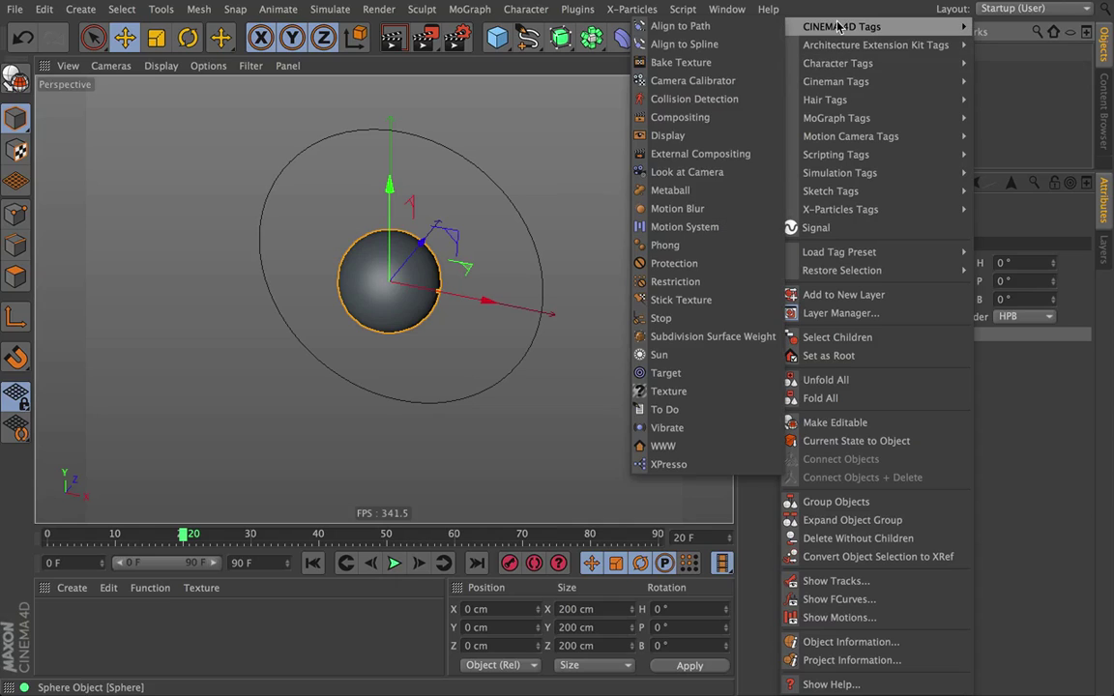
{"action": "left_click", "coordinate": [685, 45]}
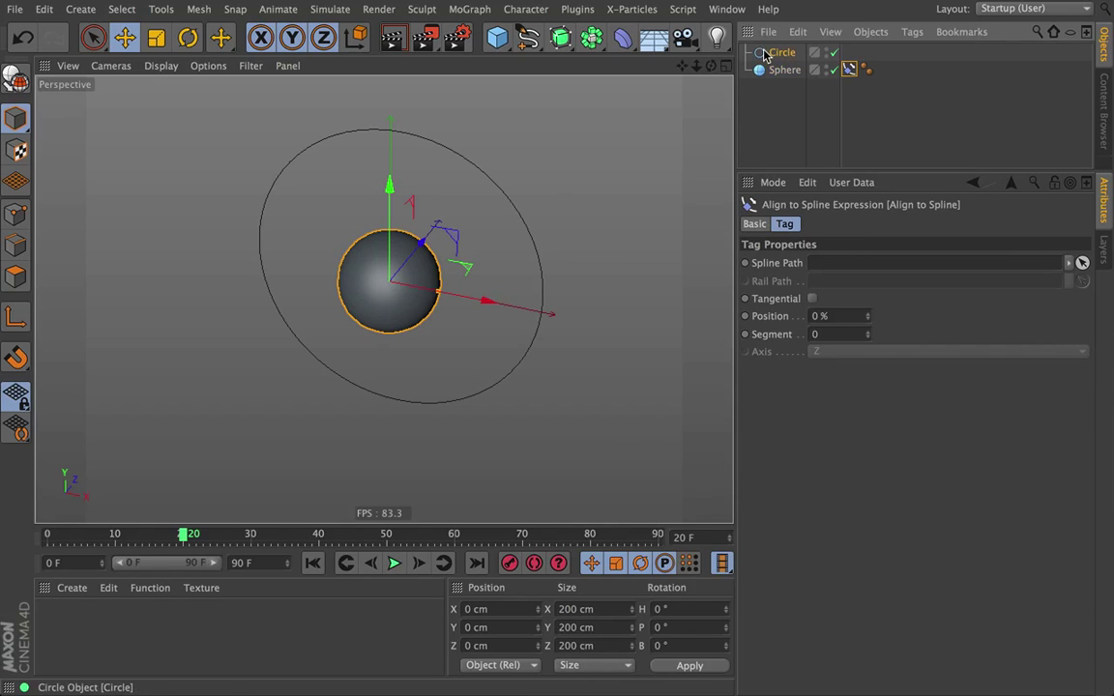
{"action": "left_click_drag", "start_coordinate": [853, 272], "coordinate": [853, 272]}
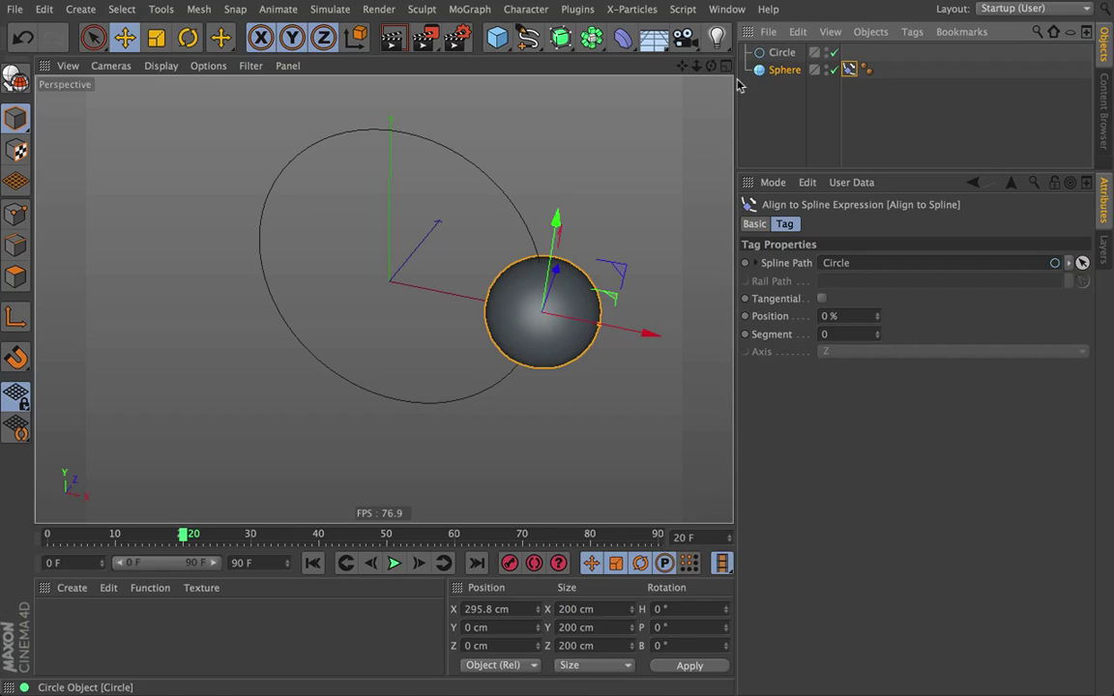
Slide the Align to Spline tag's Position to 100% to run the sphere around the circle, and return it to 0%.
{"action": "left_click_drag", "start_coordinate": [515, 236], "coordinate": [542, 222], "text": "alt"}
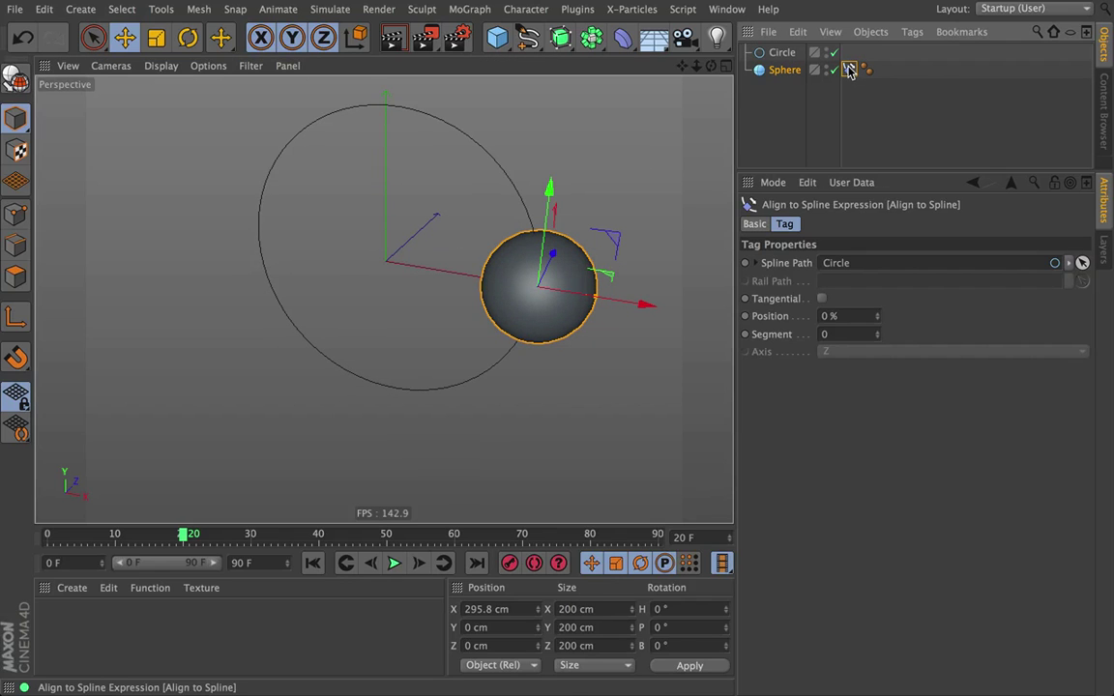
{"action": "left_click_drag", "start_coordinate": [877, 316], "coordinate": [974, 316]}
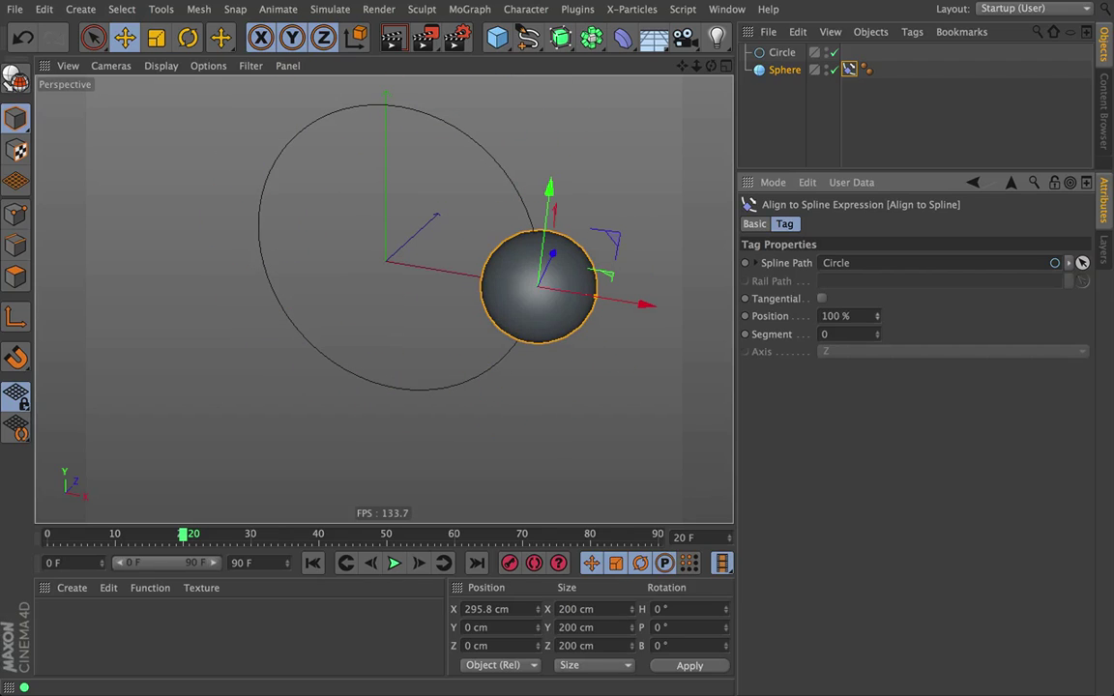
{"action": "right_click", "coordinate": [782, 77]}
{"action": "left_click", "coordinate": [722, 174]}
{"action": "left_click", "coordinate": [839, 157]}
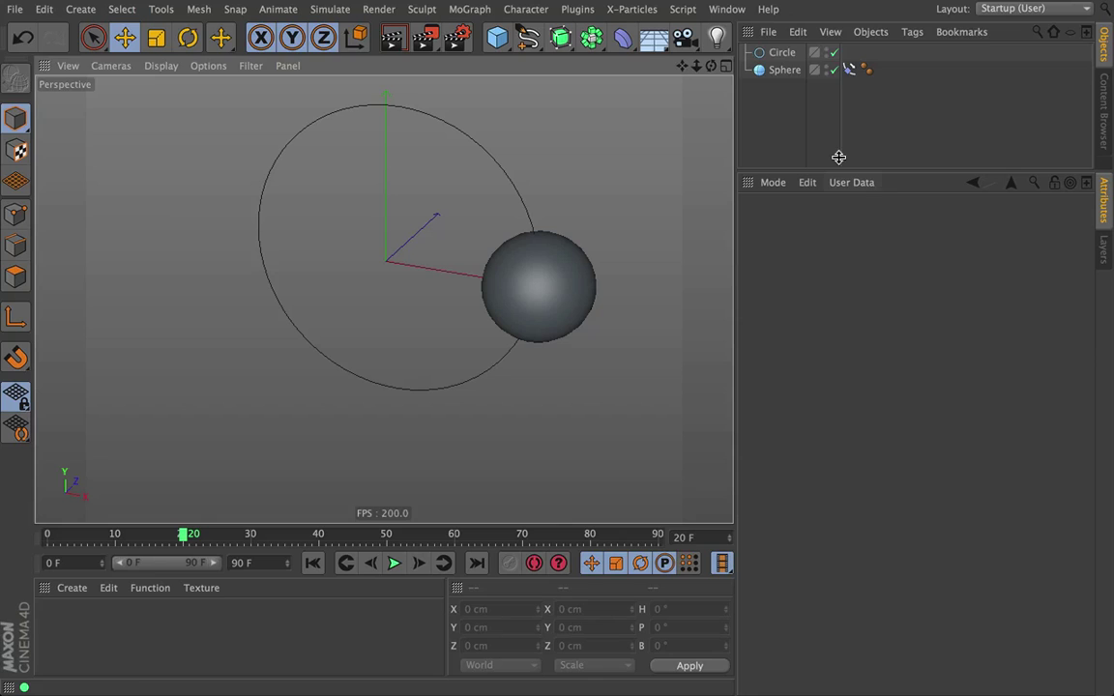
{"action": "left_click", "coordinate": [849, 70]}
{"action": "left_click_drag", "start_coordinate": [878, 316], "coordinate": [882, 321]}
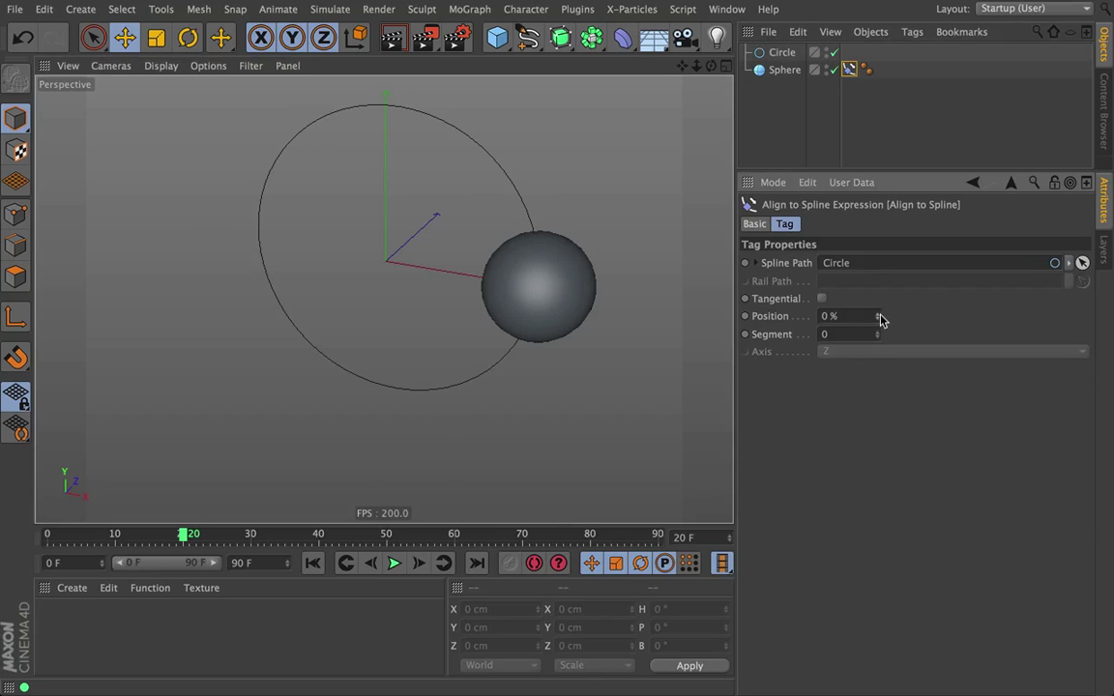
Add a Signal tag to the sphere, link it to the Align to Spline tag's Position, and show its Base settings.
{"action": "right_click", "coordinate": [774, 68]}
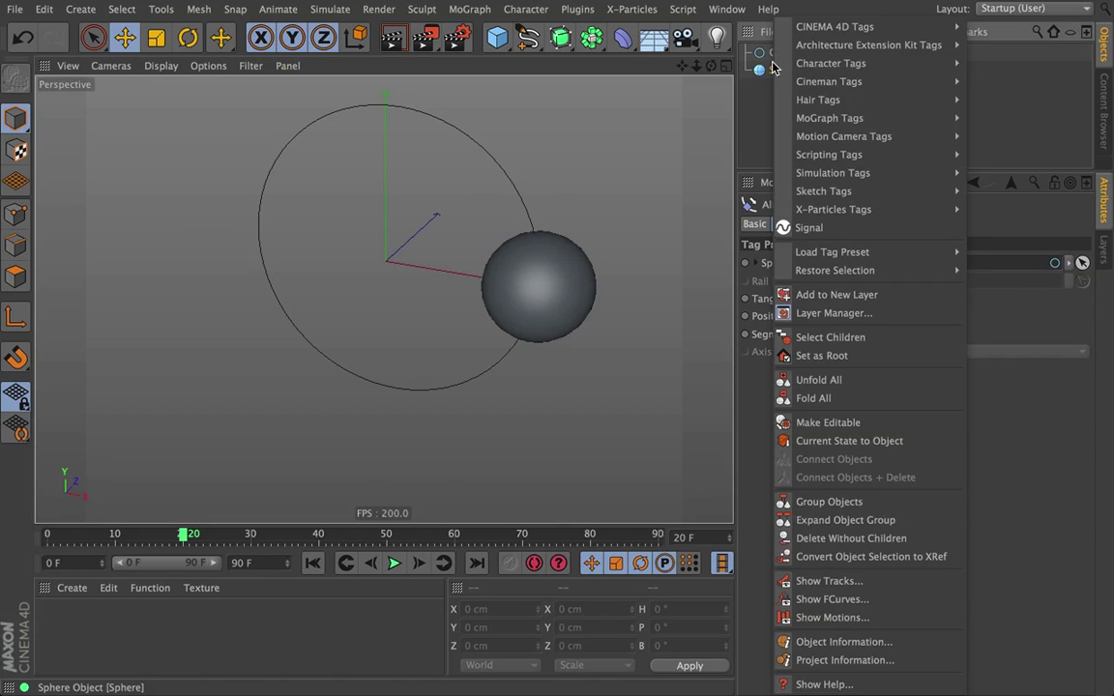
{"action": "left_click", "coordinate": [818, 228]}
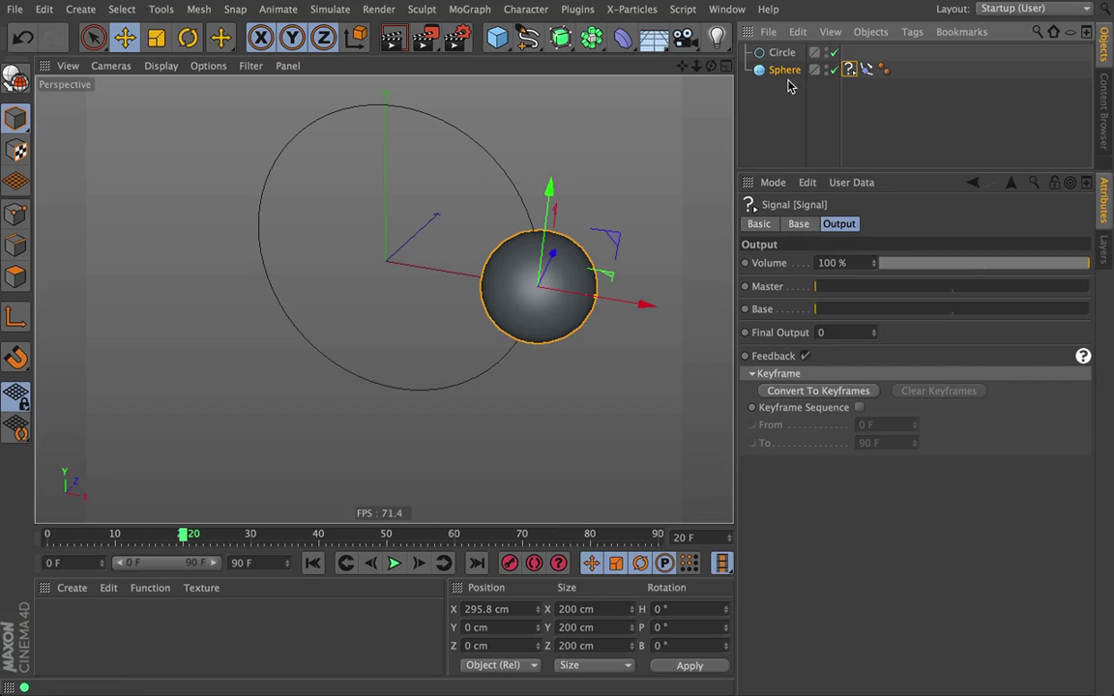
{"action": "left_click", "coordinate": [867, 72]}
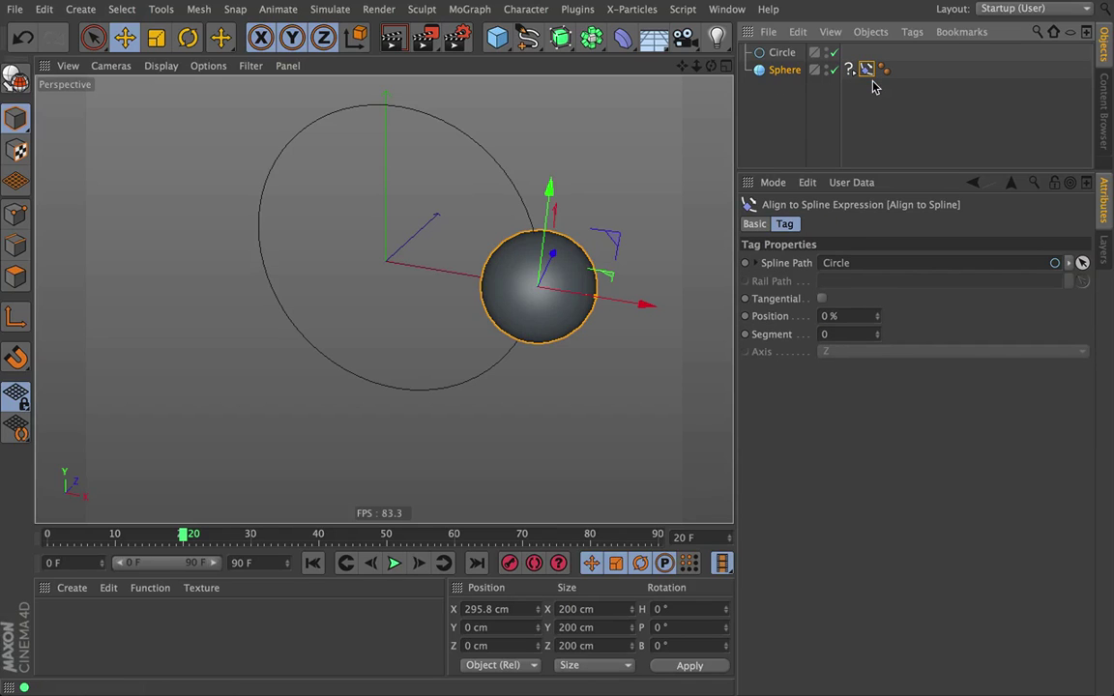
{"action": "left_click_drag", "start_coordinate": [773, 319], "coordinate": [953, 198]}
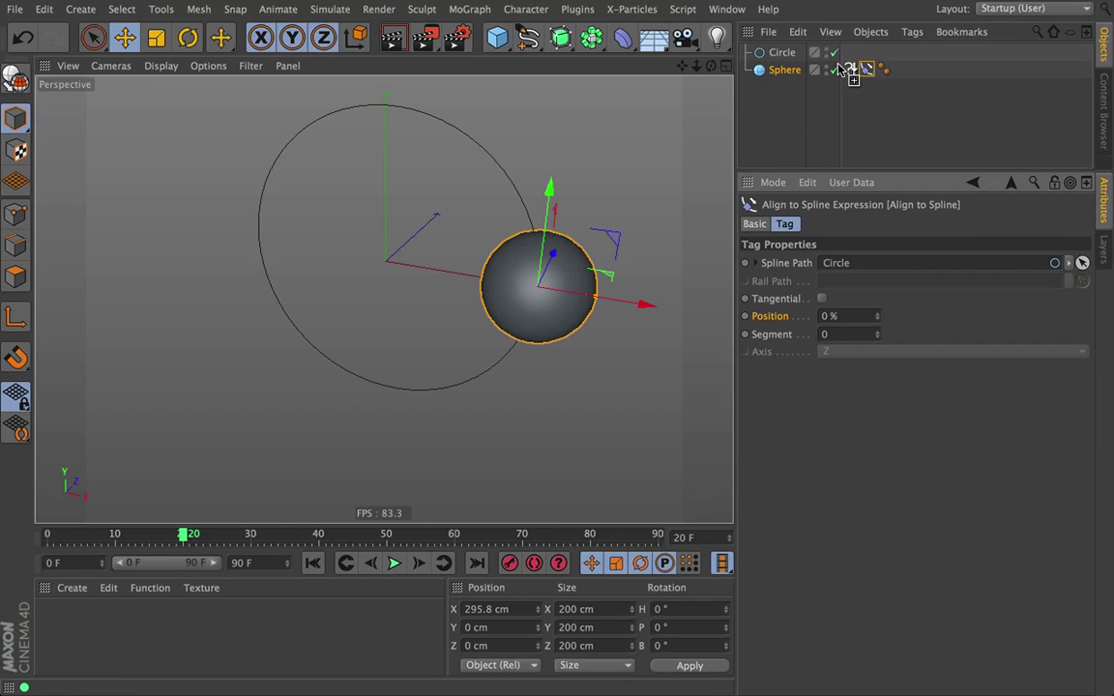
{"action": "left_click", "coordinate": [849, 71]}
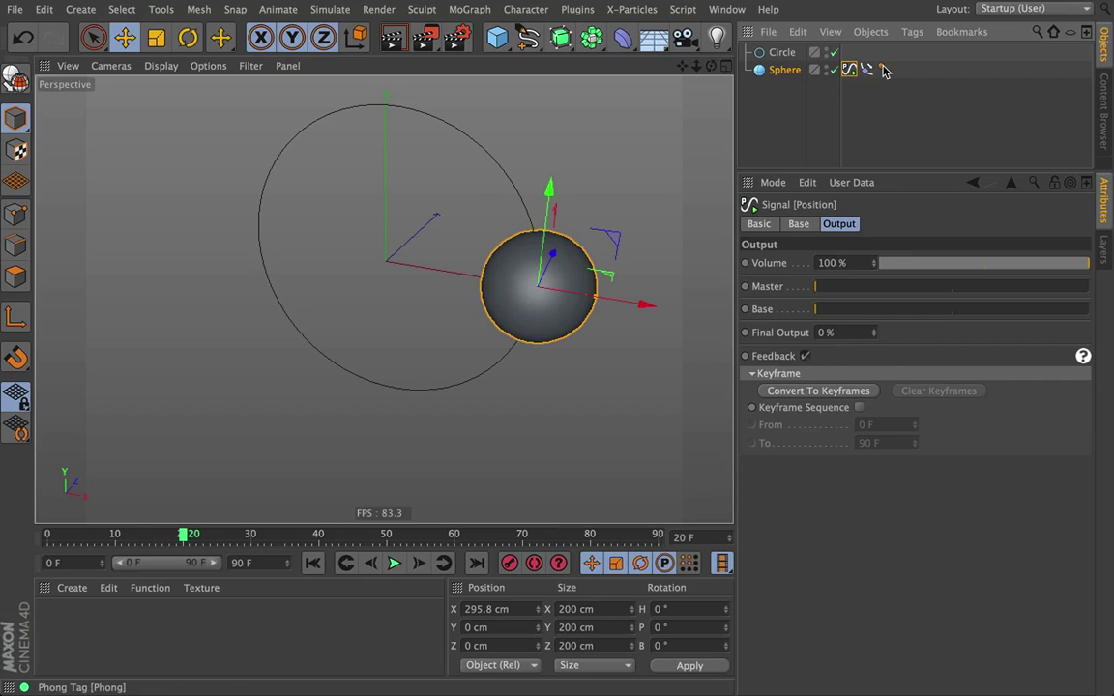
{"action": "left_click", "coordinate": [799, 224]}
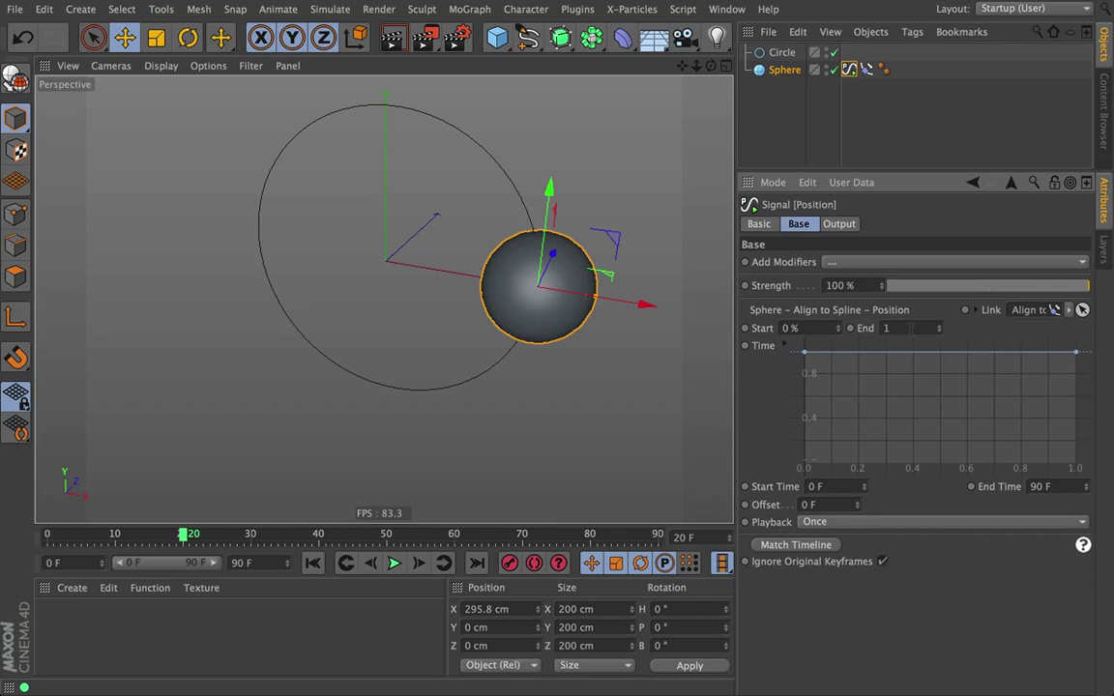
Shape the sphere's Signal time curve to rise from 0 to 1 and play the animation.
{"action": "left_click_drag", "start_coordinate": [805, 359], "coordinate": [802, 465]}
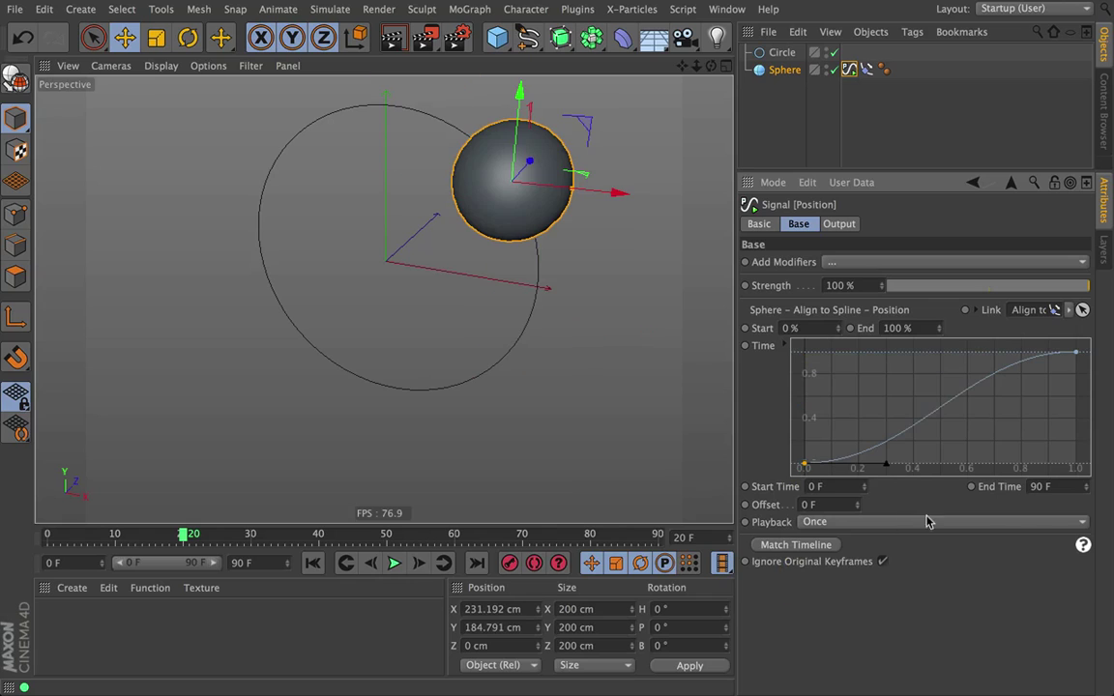
{"action": "left_click", "coordinate": [394, 563]}
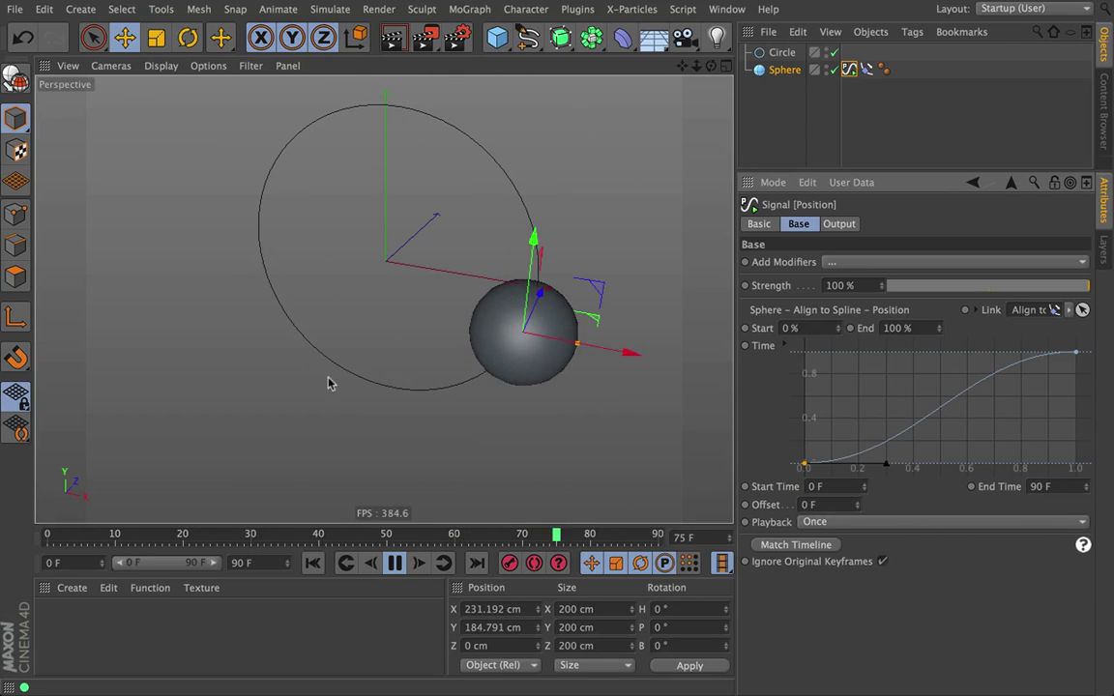
Set the sphere Signal's End Time to 25 F and its Playback to Loop, and stop the animation after reviewing it.
{"action": "double_click", "coordinate": [1039, 487]}
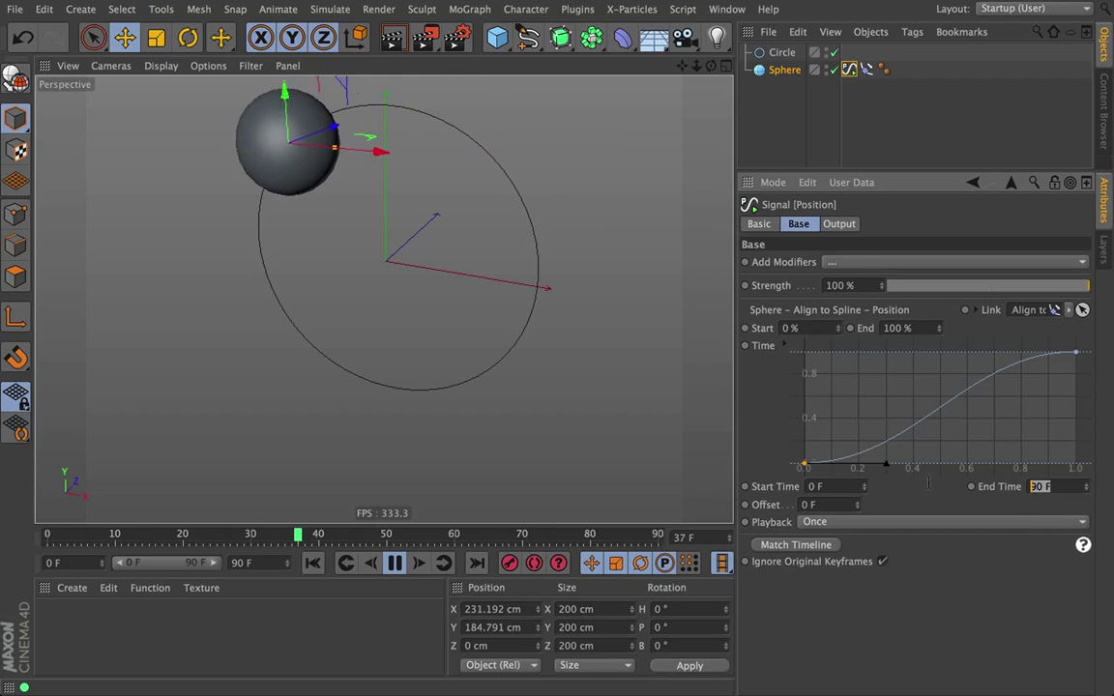
{"action": "type", "text": "25"}
{"action": "key", "text": "Return"}
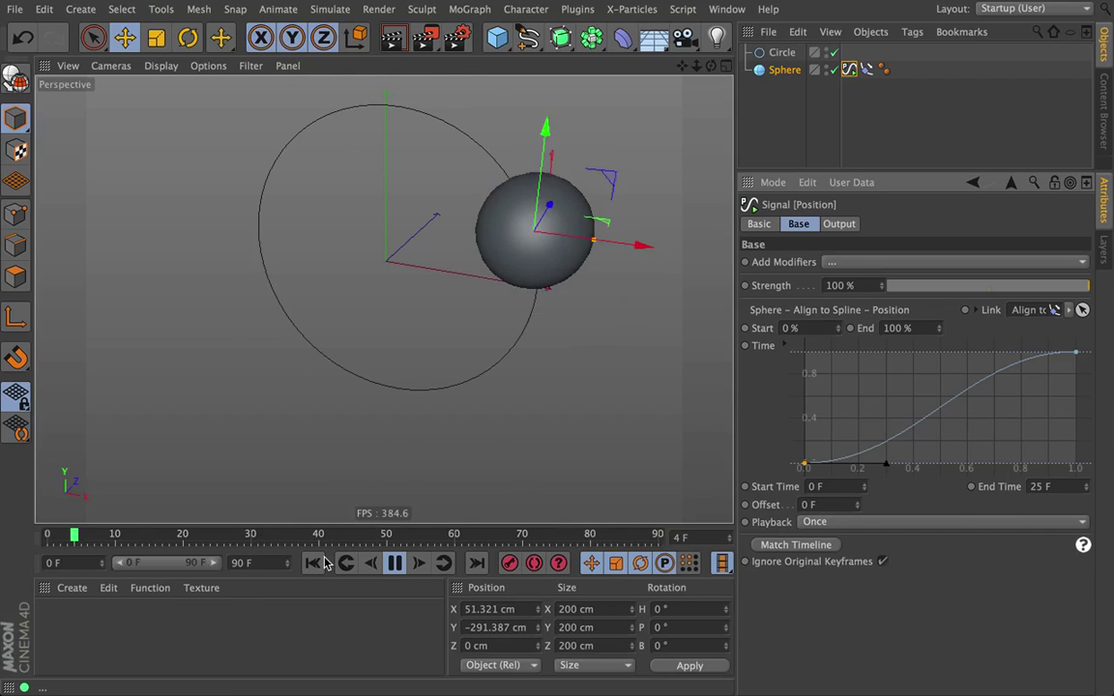
{"action": "left_click", "coordinate": [840, 523]}
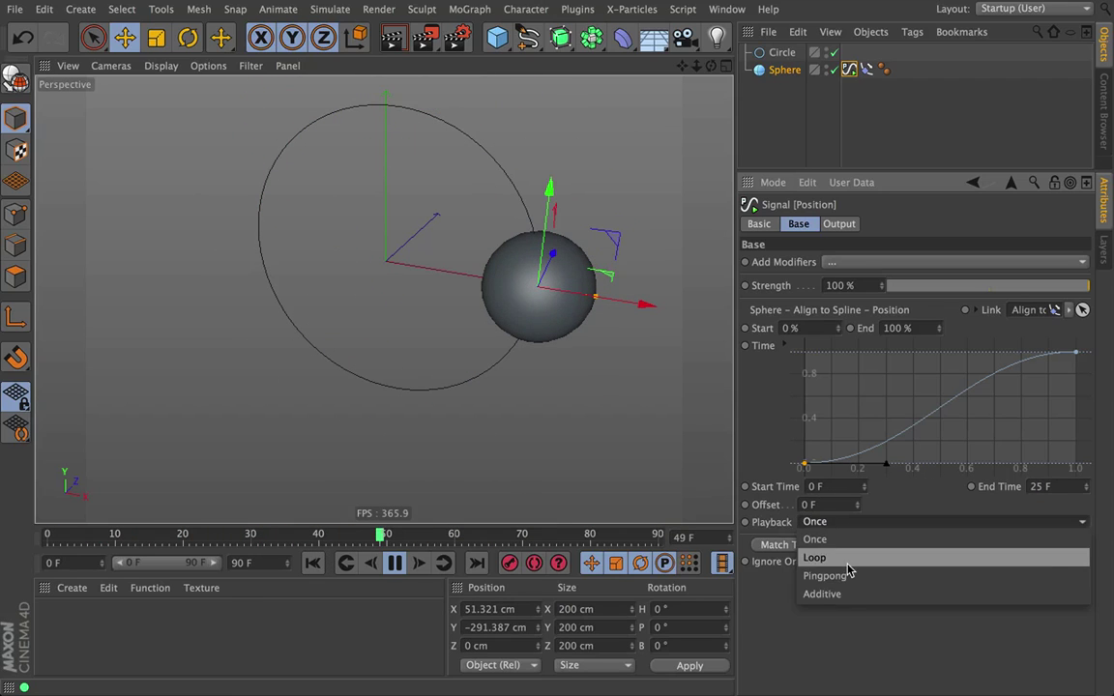
{"action": "left_click", "coordinate": [821, 557]}
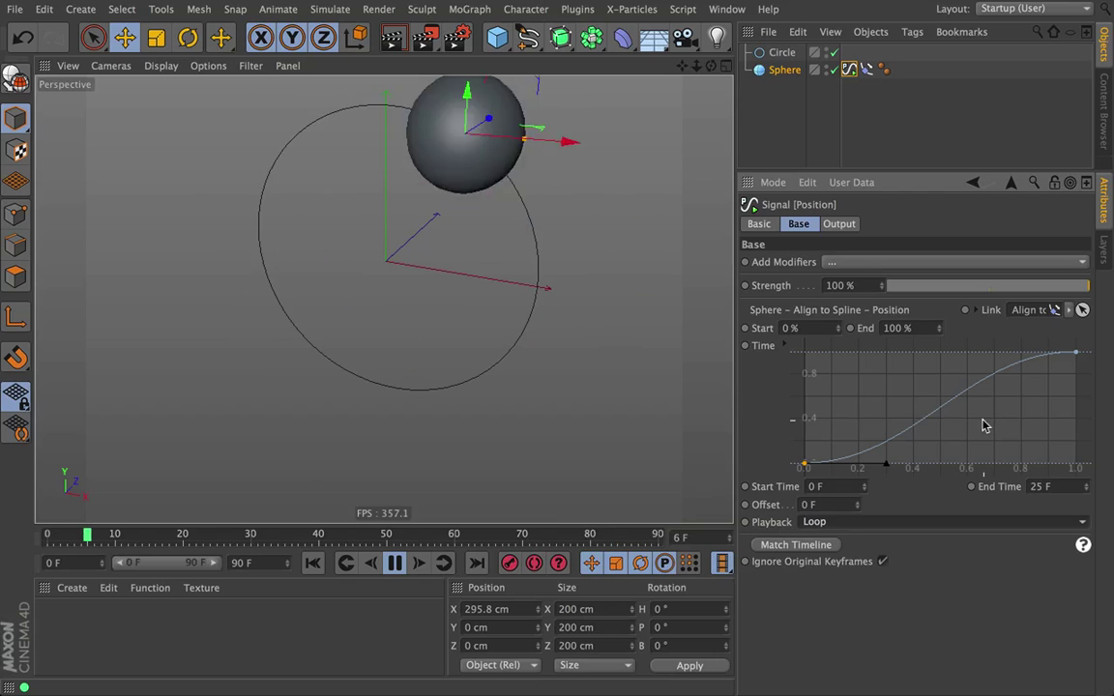
{"action": "left_click", "coordinate": [394, 562]}
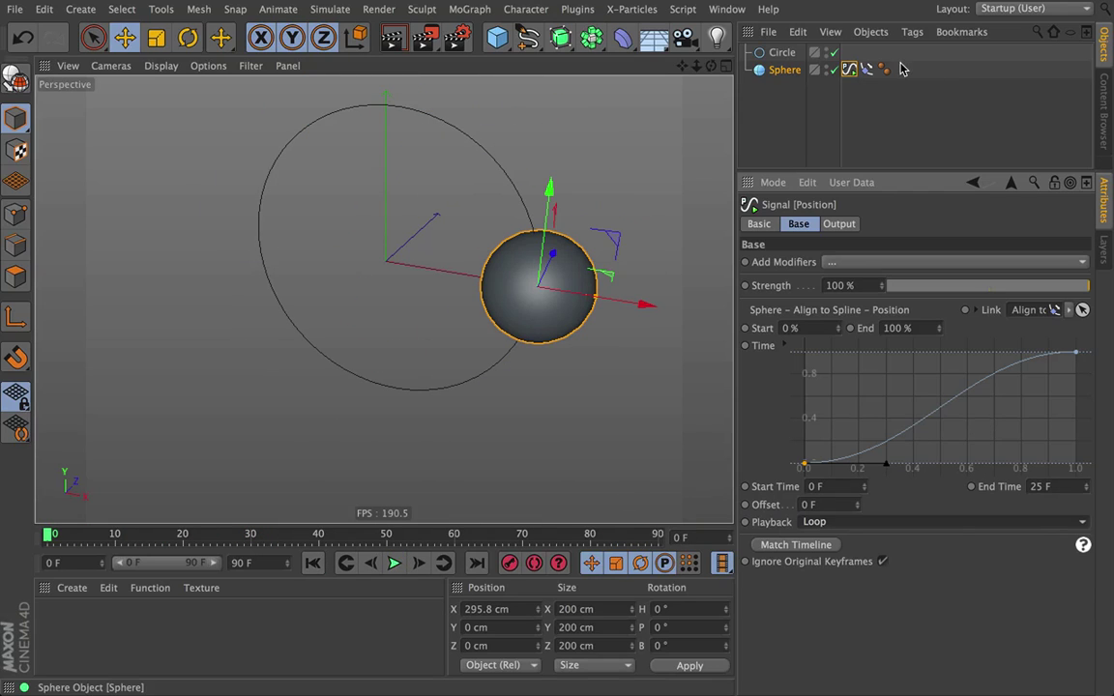
Clear the sphere and circle from the scene, and create a new material opened in the Material Editor.
{"action": "left_click", "coordinate": [784, 69]}
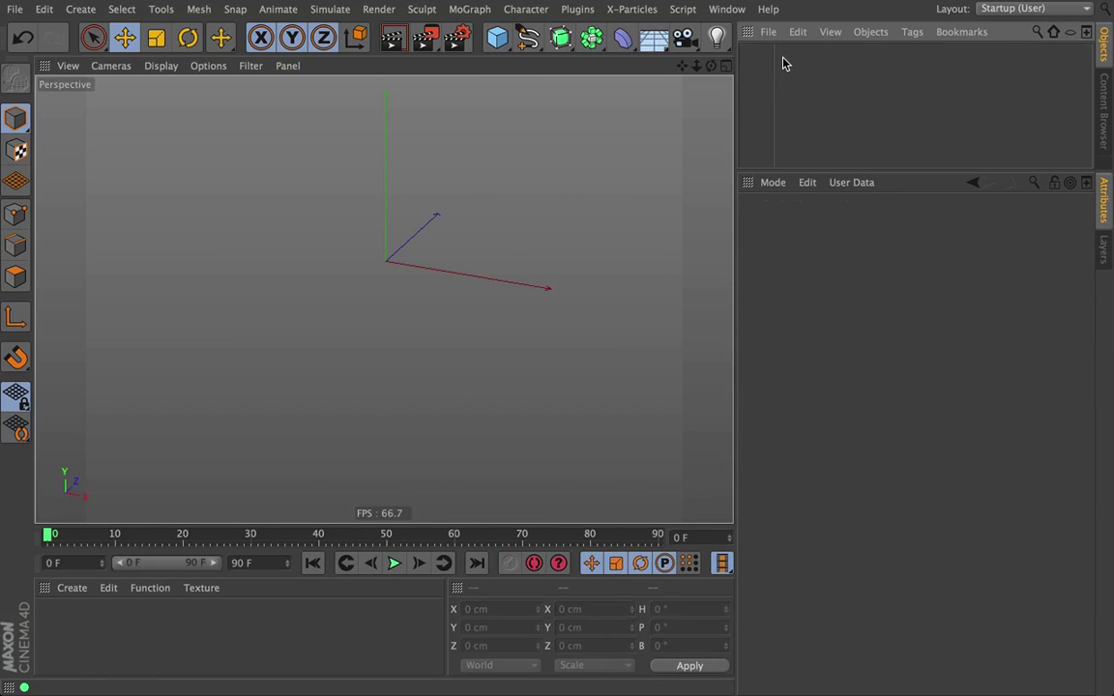
{"action": "double_click", "coordinate": [107, 633]}
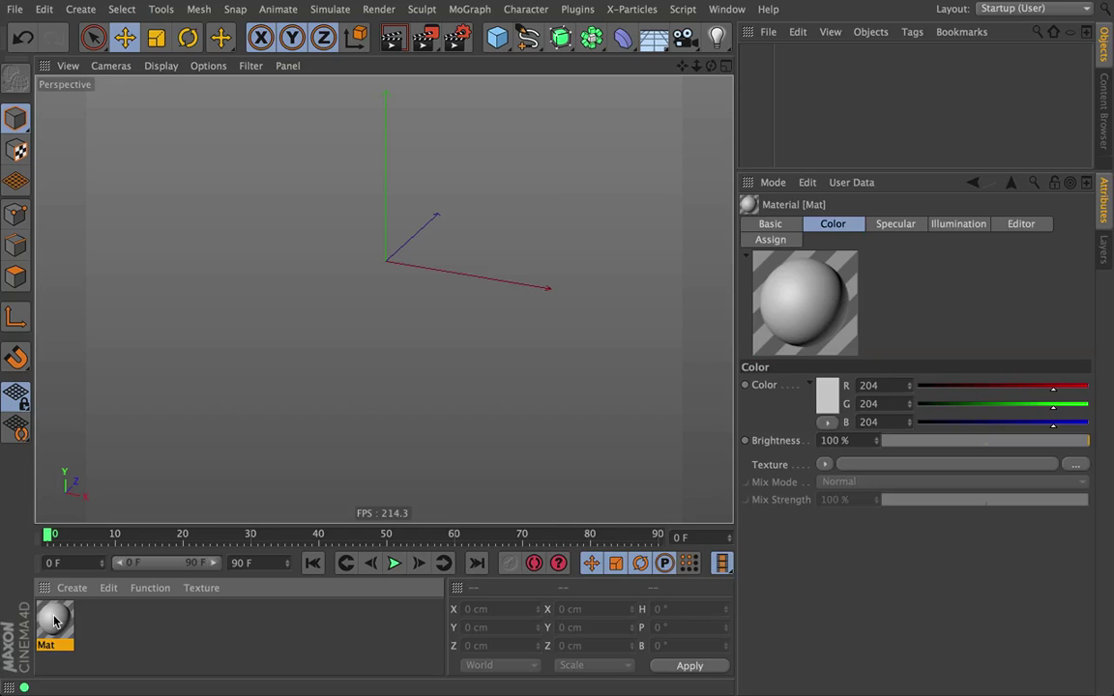
{"action": "double_click", "coordinate": [55, 621]}
{"action": "left_click_drag", "start_coordinate": [403, 126], "coordinate": [215, 343]}
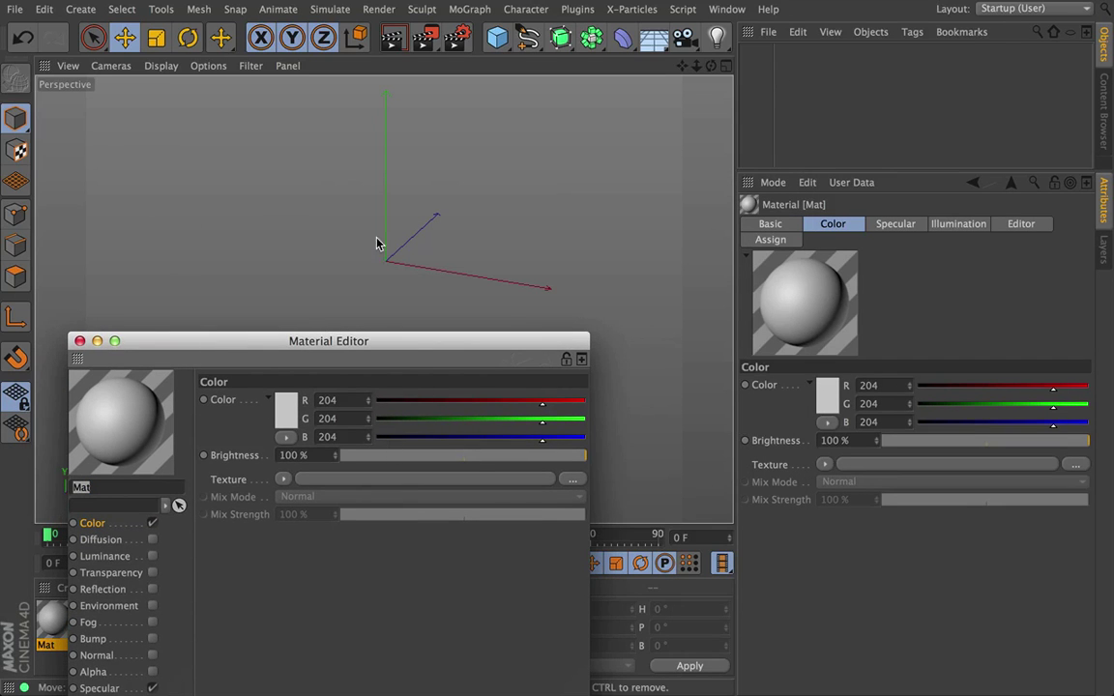
Create a null object and add a Signal tag to it.
{"action": "left_click", "coordinate": [81, 9]}
{"action": "mouse_move", "coordinate": [87, 35]}
{"action": "left_click", "coordinate": [172, 39]}
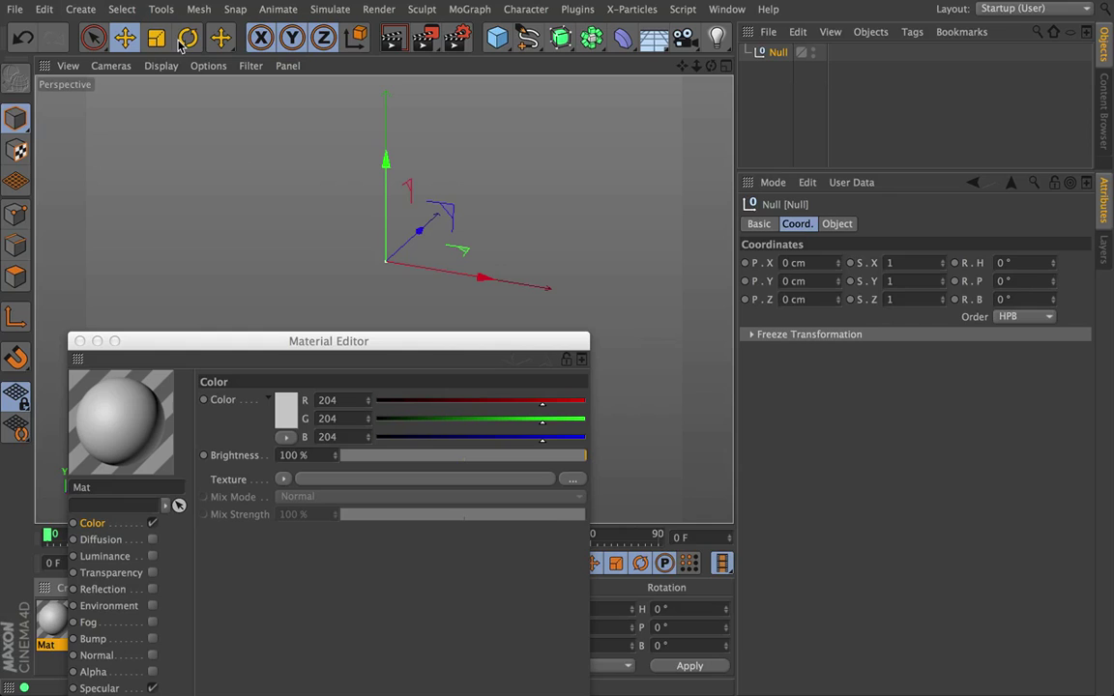
{"action": "right_click", "coordinate": [786, 71]}
{"action": "left_click", "coordinate": [832, 228]}
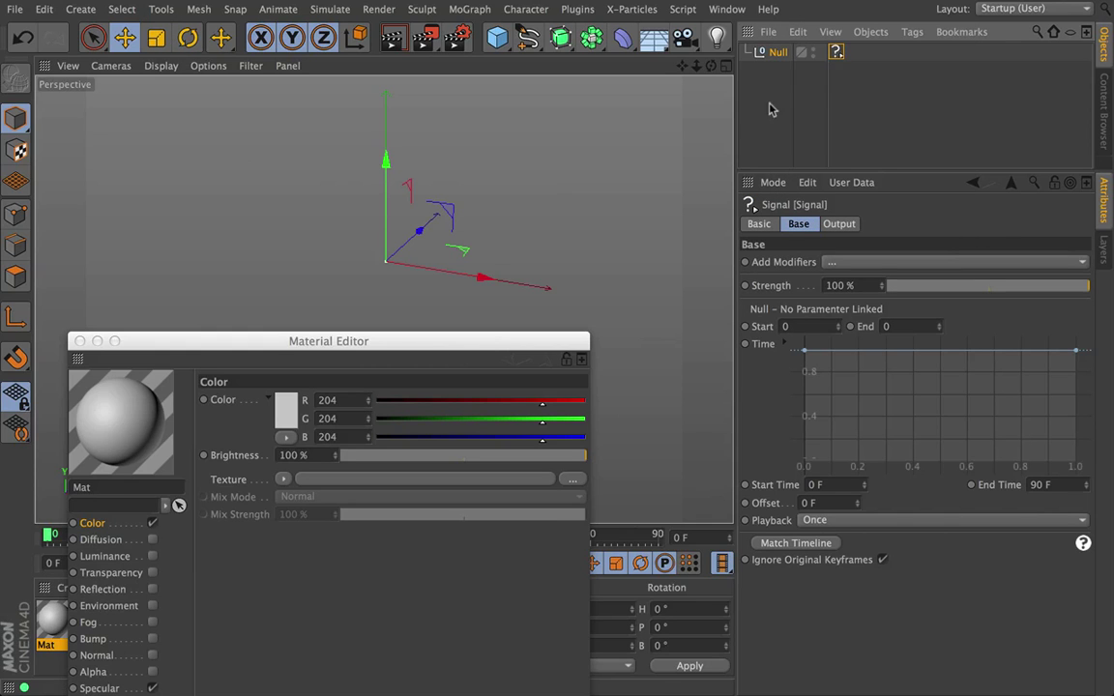
Link the material's Color to the null's Signal tag and lower the start of its time curve to 0.
{"action": "left_click_drag", "start_coordinate": [488, 339], "coordinate": [503, 148]}
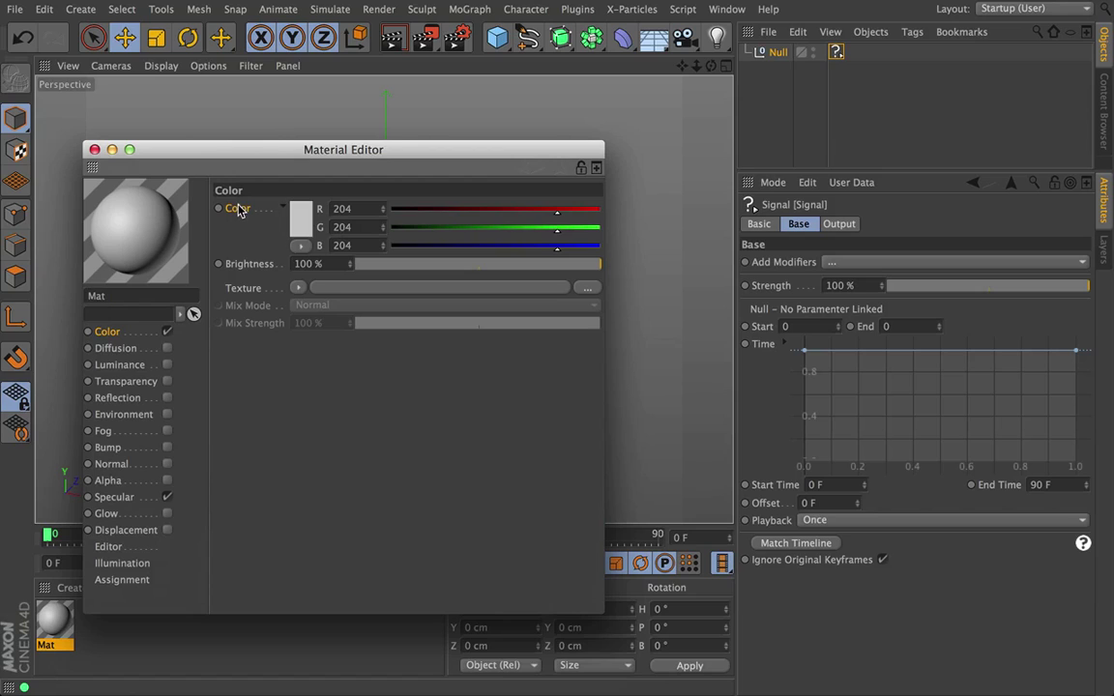
{"action": "left_click_drag", "start_coordinate": [836, 50], "coordinate": [838, 53]}
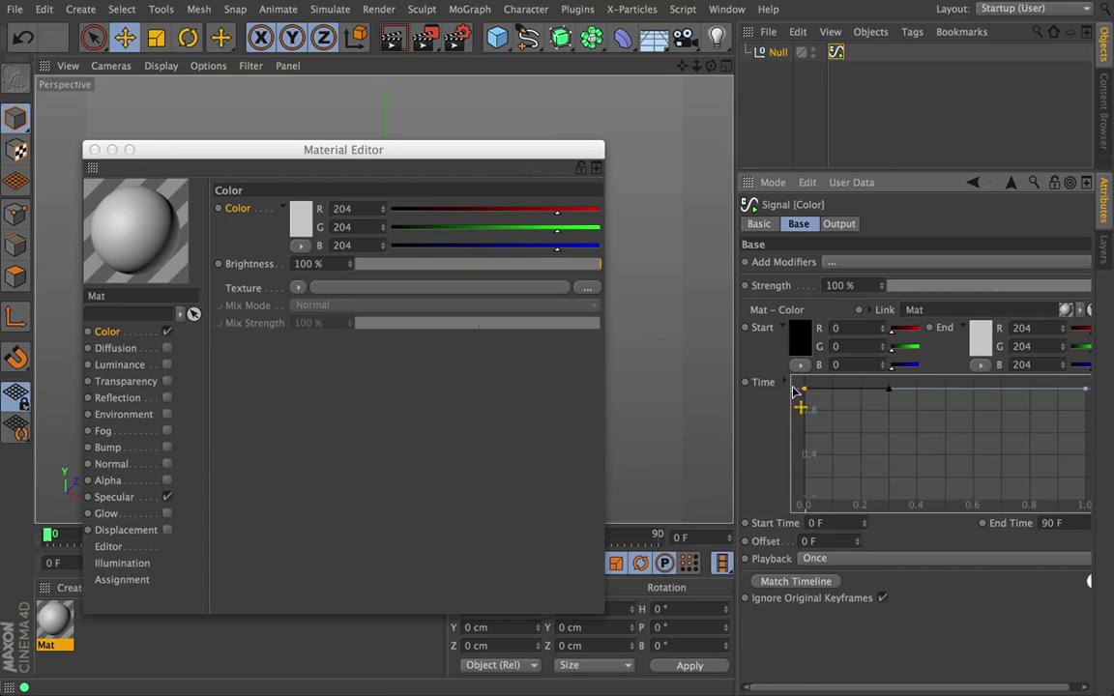
{"action": "left_click_drag", "start_coordinate": [800, 389], "coordinate": [797, 505]}
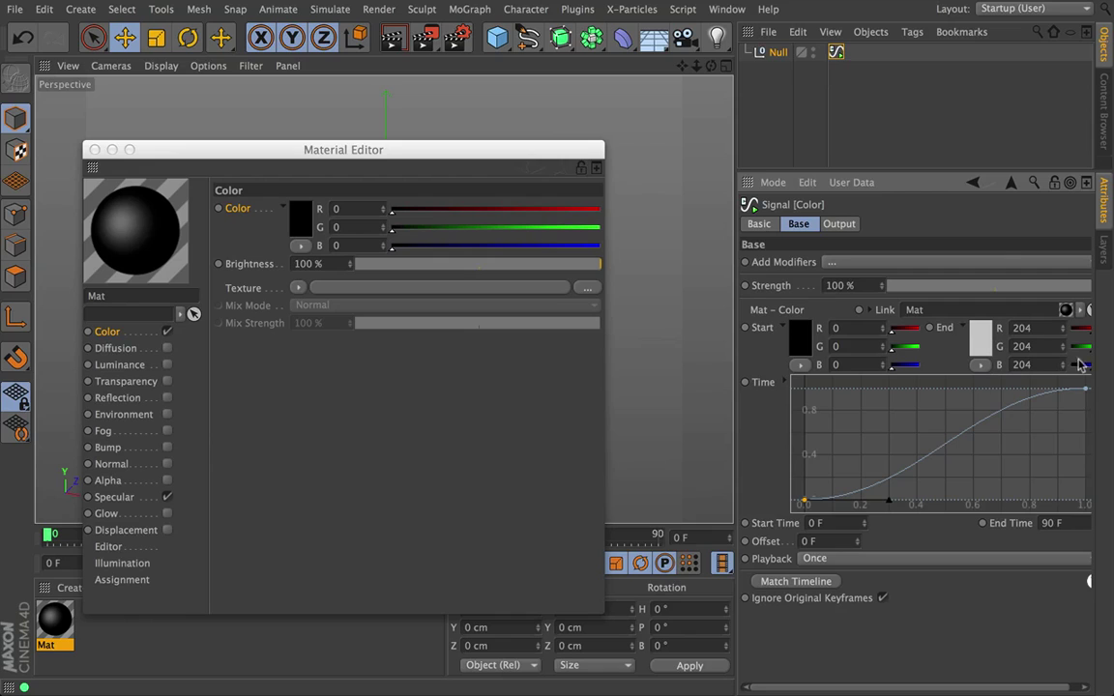
Set the Signal's End color to mint green, about R 70, G 255, B 204, and scrub the timeline to frame 85.
{"action": "scroll", "coordinate": [1051, 318], "scroll_direction": "right", "scroll_amount": 1}
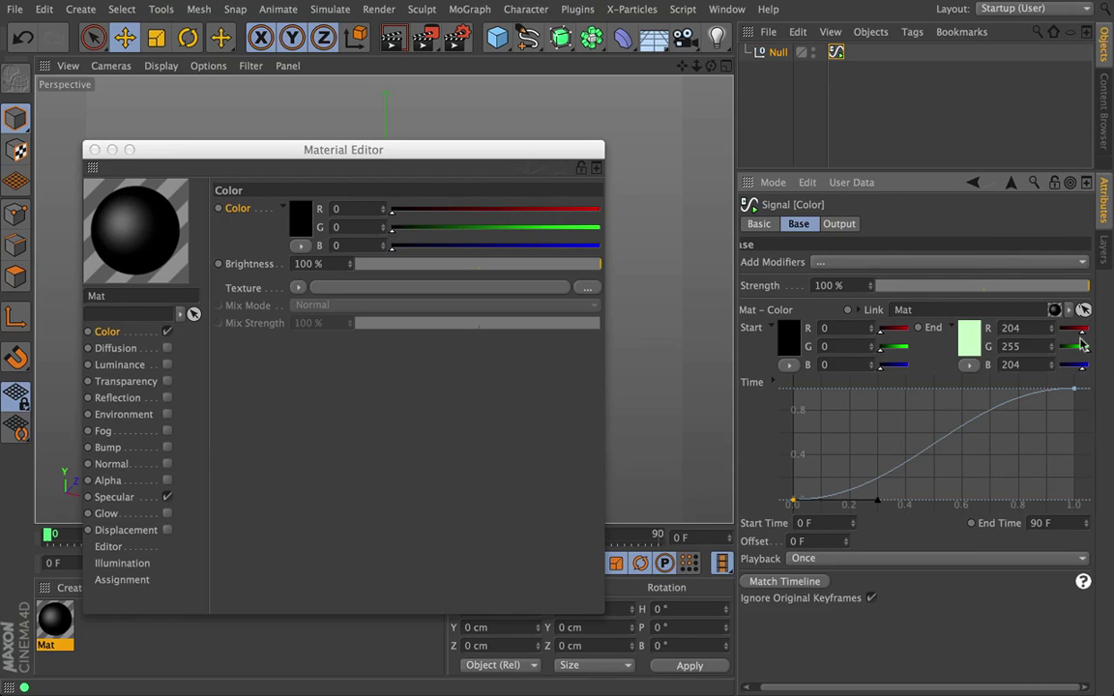
{"action": "left_click_drag", "start_coordinate": [426, 165], "coordinate": [474, 695]}
{"action": "left_click", "coordinate": [132, 534]}
{"action": "left_click_drag", "start_coordinate": [288, 685], "coordinate": [288, 8]}
{"action": "left_click_drag", "start_coordinate": [223, 536], "coordinate": [630, 537]}
Add a Noise modifier with Speed 2 to the color Signal and play the animation.
{"action": "left_click", "coordinate": [858, 263]}
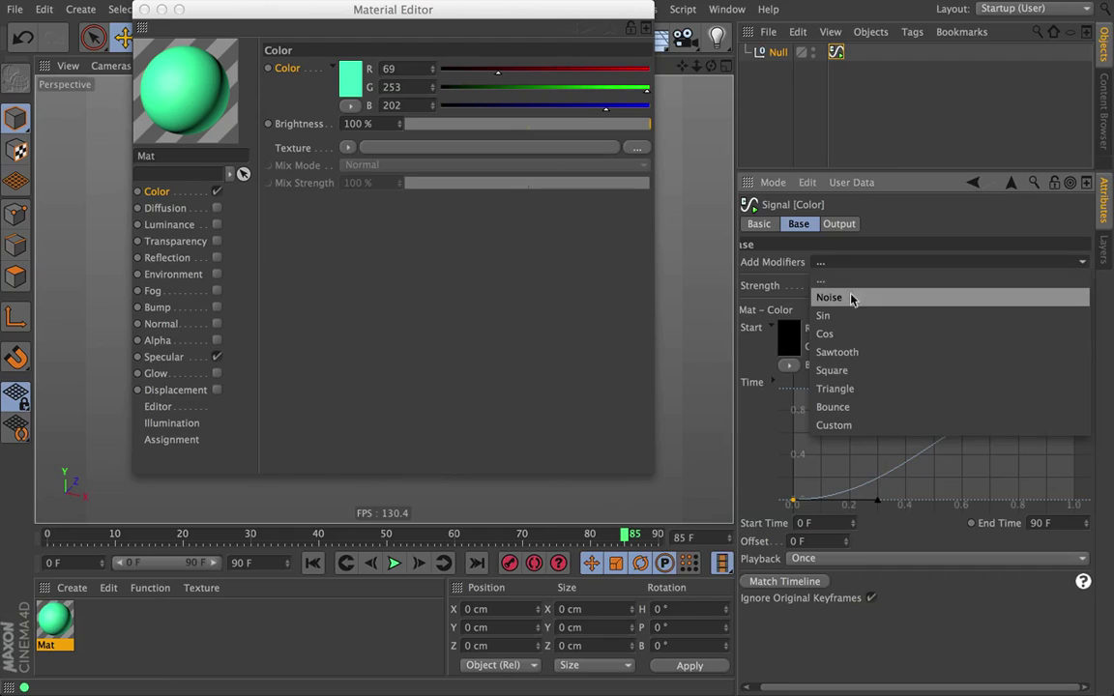
{"action": "left_click", "coordinate": [829, 403]}
{"action": "left_click", "coordinate": [837, 224]}
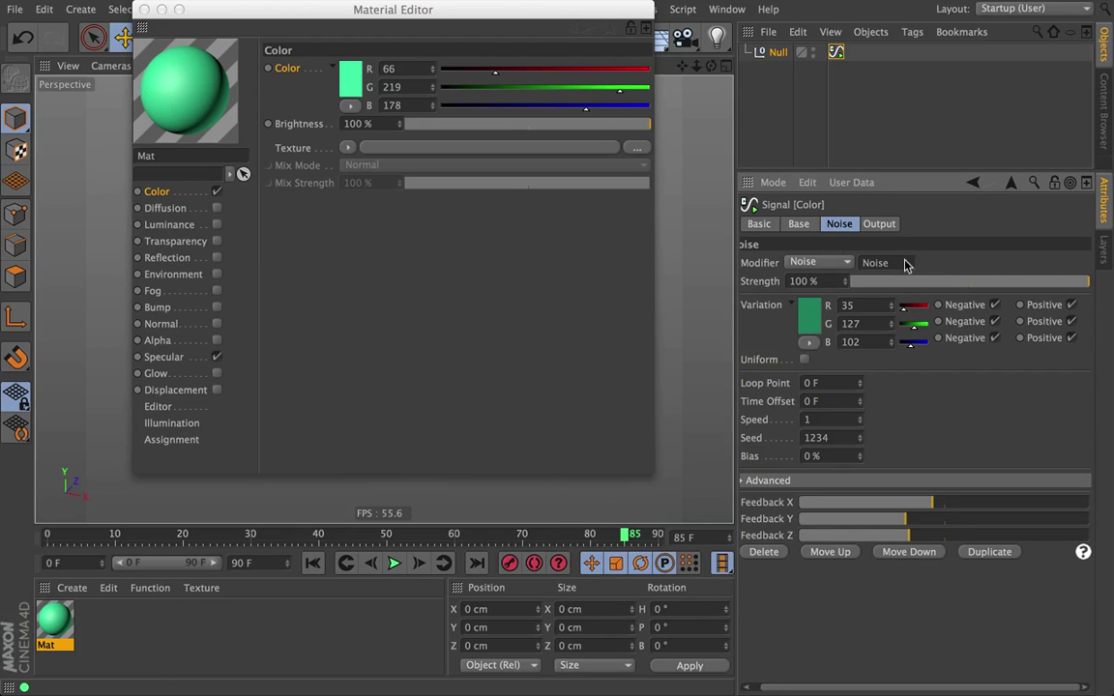
{"action": "type", "text": "2"}
{"action": "key", "text": "Return"}
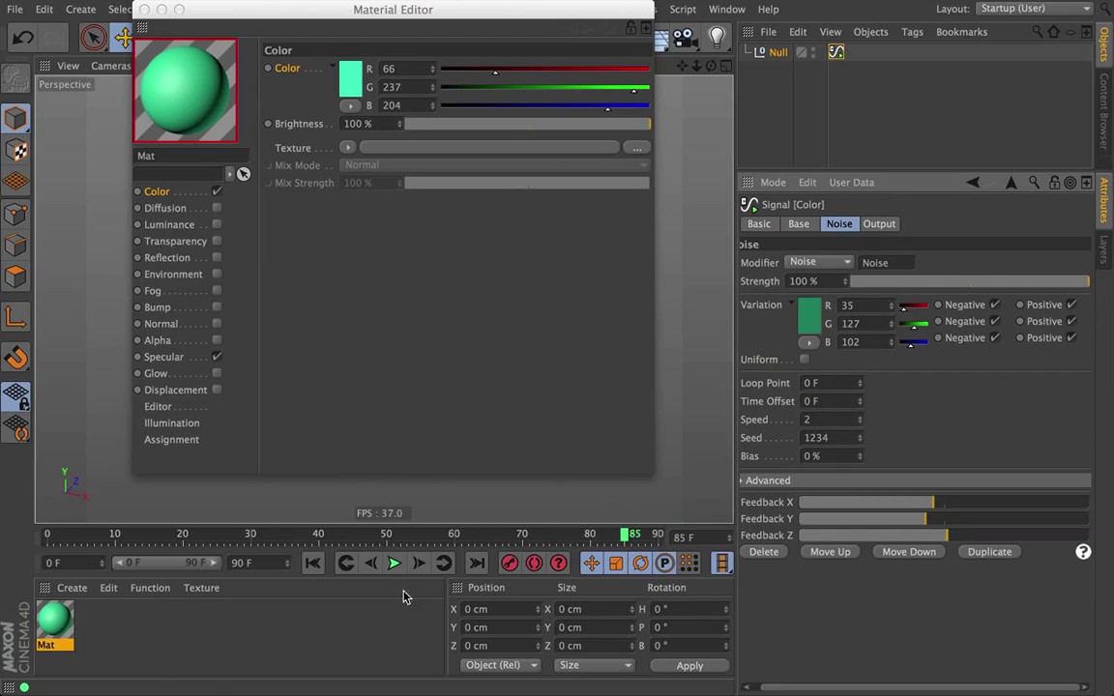
{"action": "key", "text": "F8"}
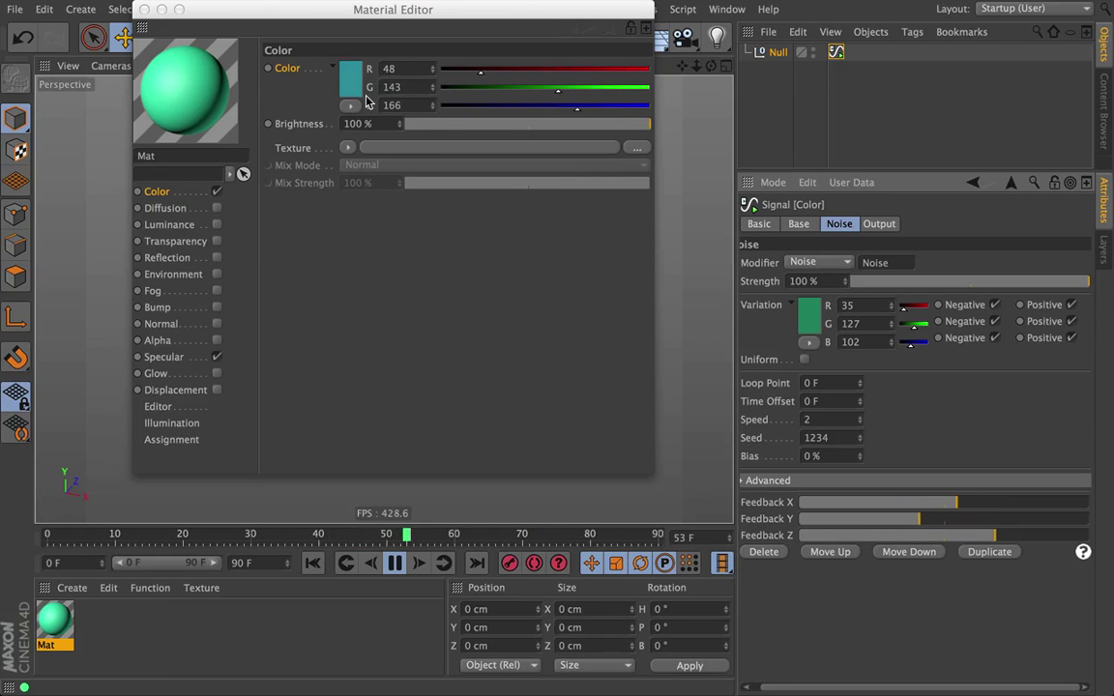
Close the Material Editor, return the stopped animation to frame 0, and delete the null.
{"action": "left_click", "coordinate": [144, 9]}
{"action": "left_click", "coordinate": [395, 563]}
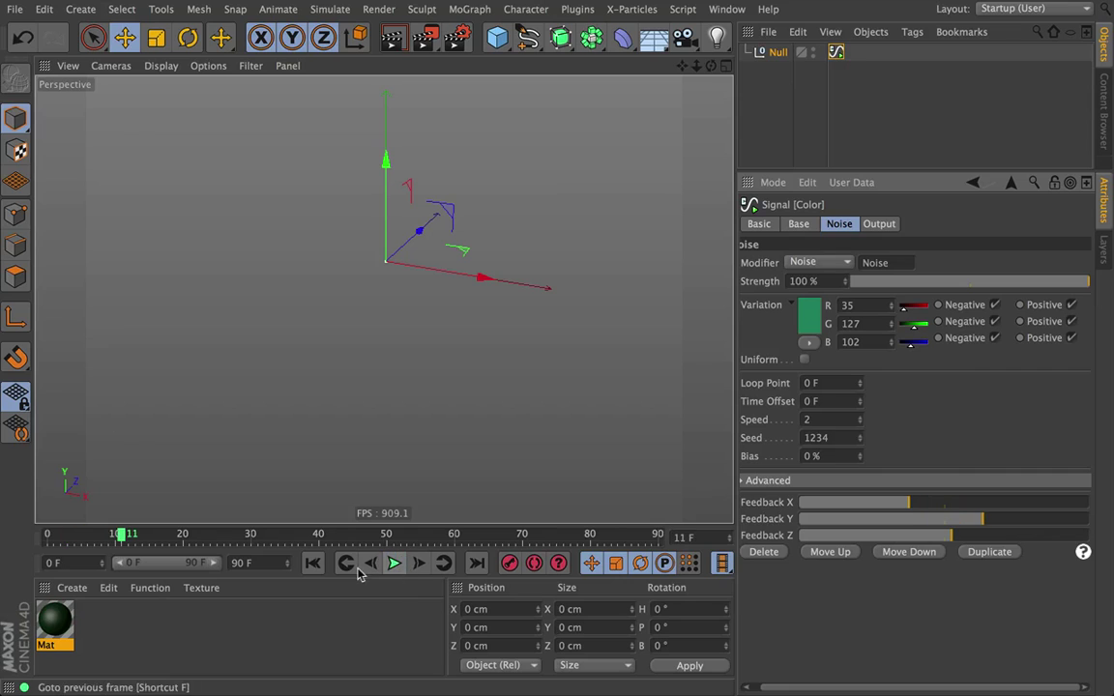
{"action": "left_click", "coordinate": [314, 563]}
{"action": "left_click", "coordinate": [777, 51]}
{"action": "key", "text": "Delete"}
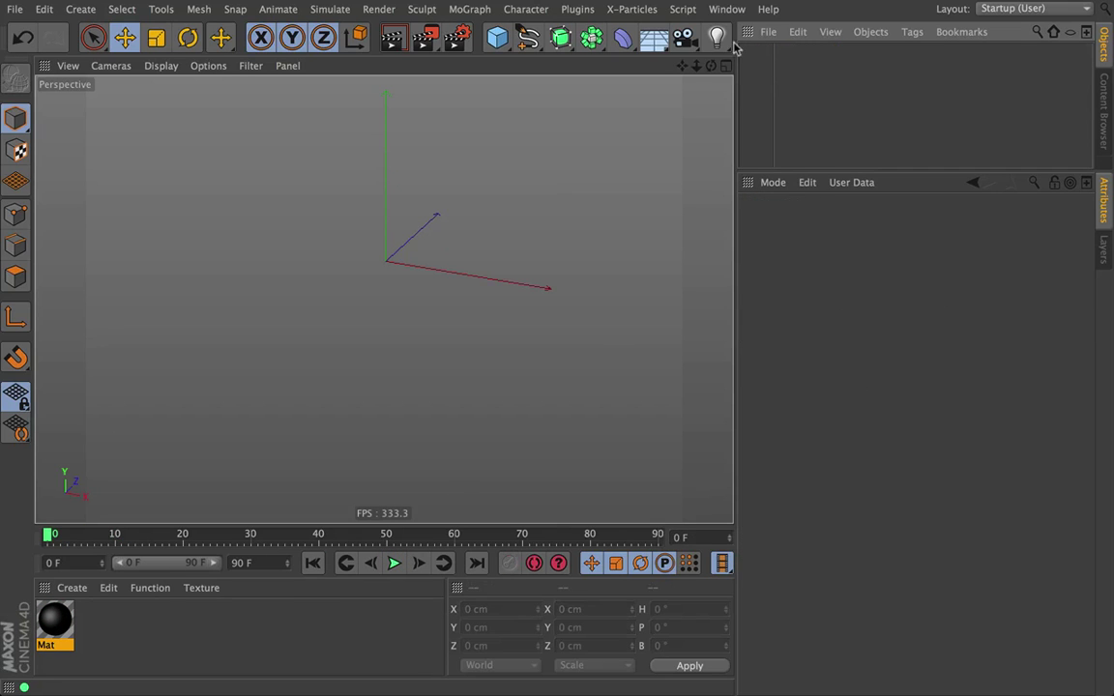
{"action": "left_click", "coordinate": [497, 37]}
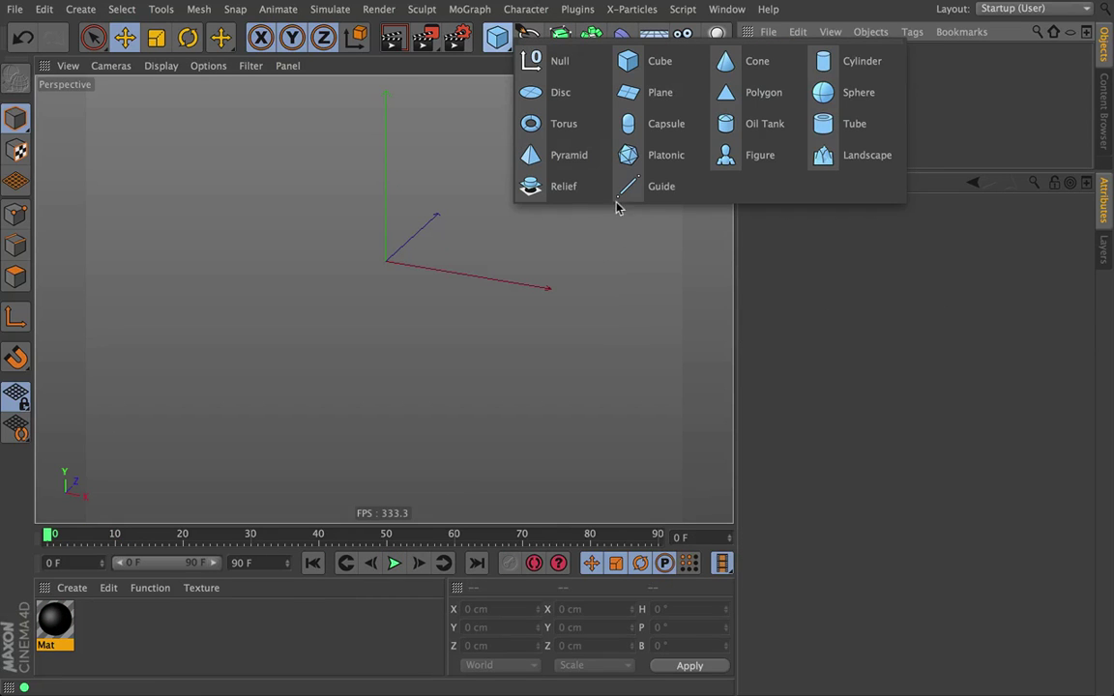
{"action": "left_click", "coordinate": [865, 155]}
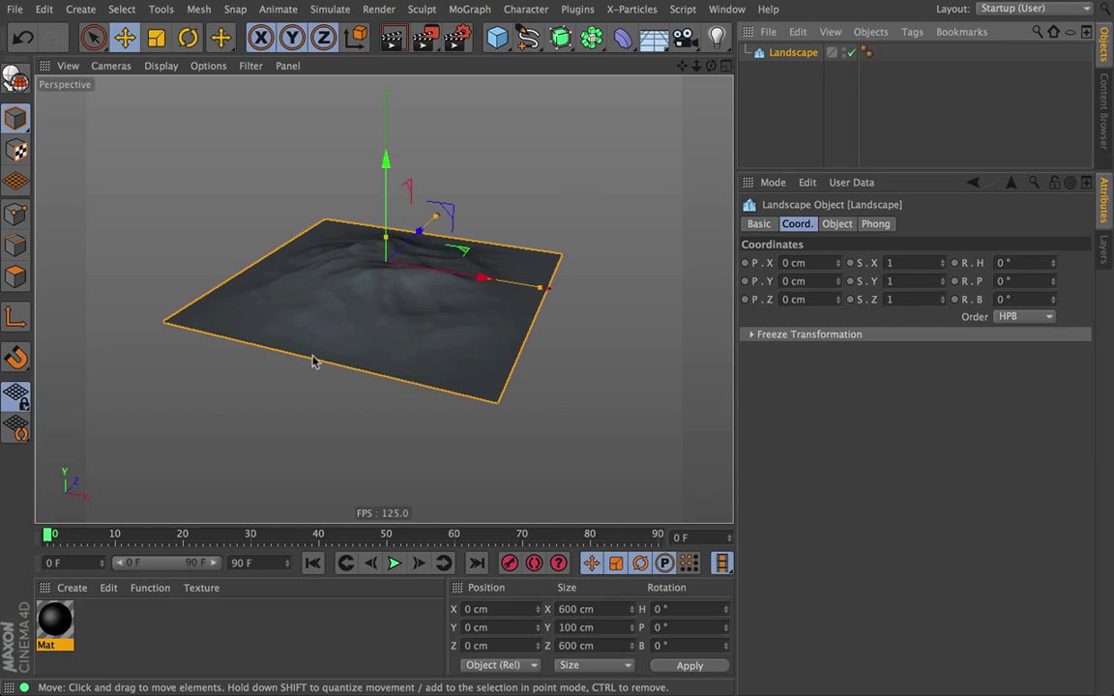
{"action": "mouse_move", "coordinate": [312, 362]}
{"action": "left_mouse_down"}
{"action": "mouse_move", "coordinate": [668, 170]}
{"action": "mouse_move", "coordinate": [308, 359]}
{"action": "left_mouse_up"}
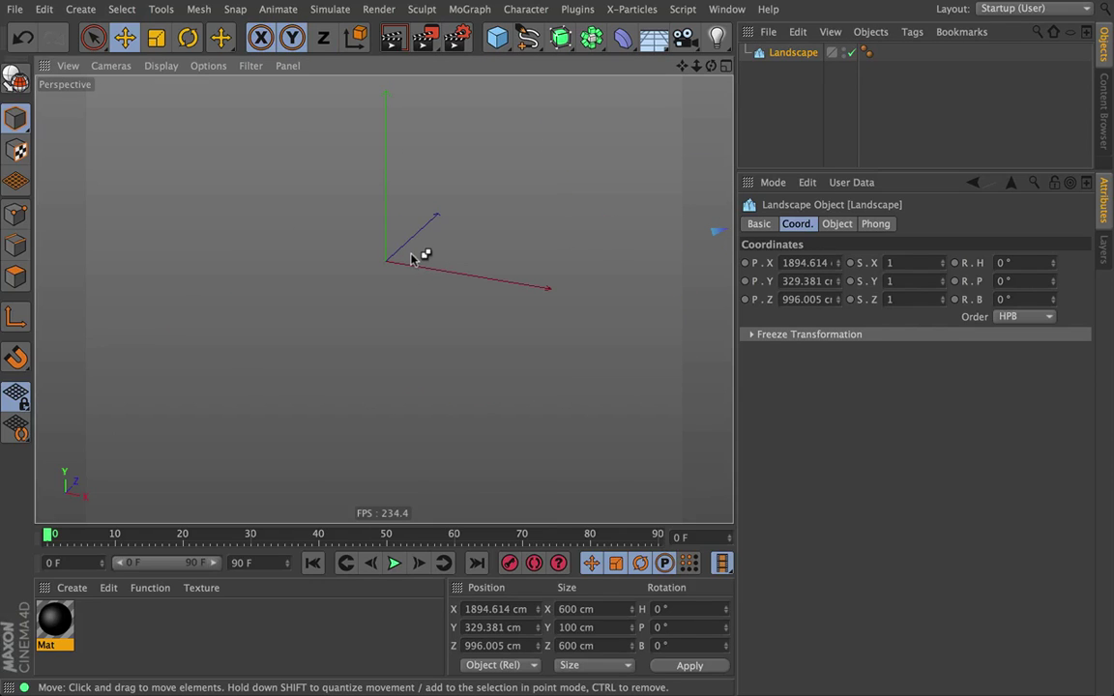
{"action": "key", "text": "Delete"}
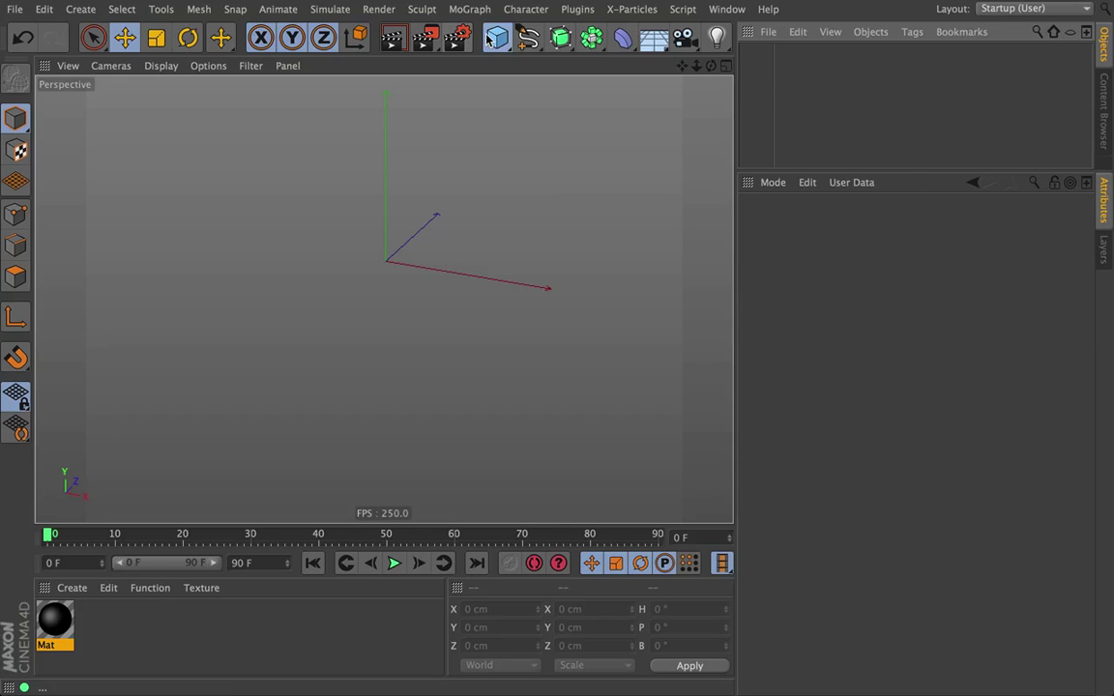
Add a Landscape object at the origin and scale it up uniformly to about 2956 cm wide and 493 cm high.
{"action": "left_click_drag", "start_coordinate": [490, 36], "coordinate": [870, 158]}
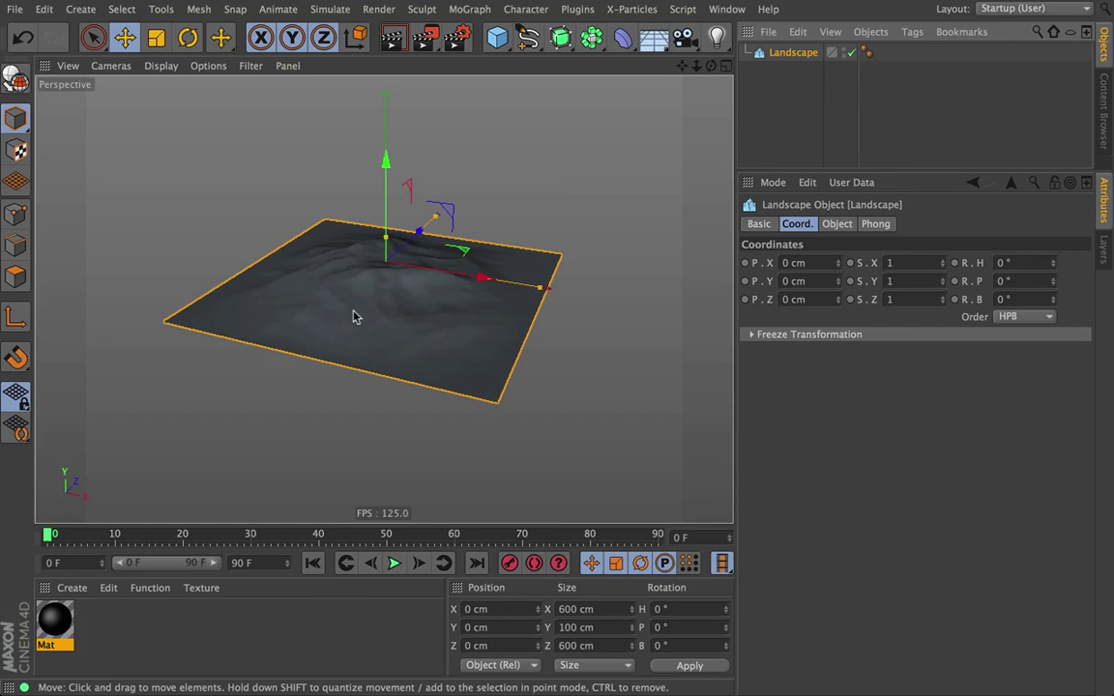
{"action": "key", "text": "t"}
{"action": "left_click_drag", "start_coordinate": [370, 303], "coordinate": [464, 299]}
{"action": "left_click_drag", "start_coordinate": [385, 242], "coordinate": [406, 224]}
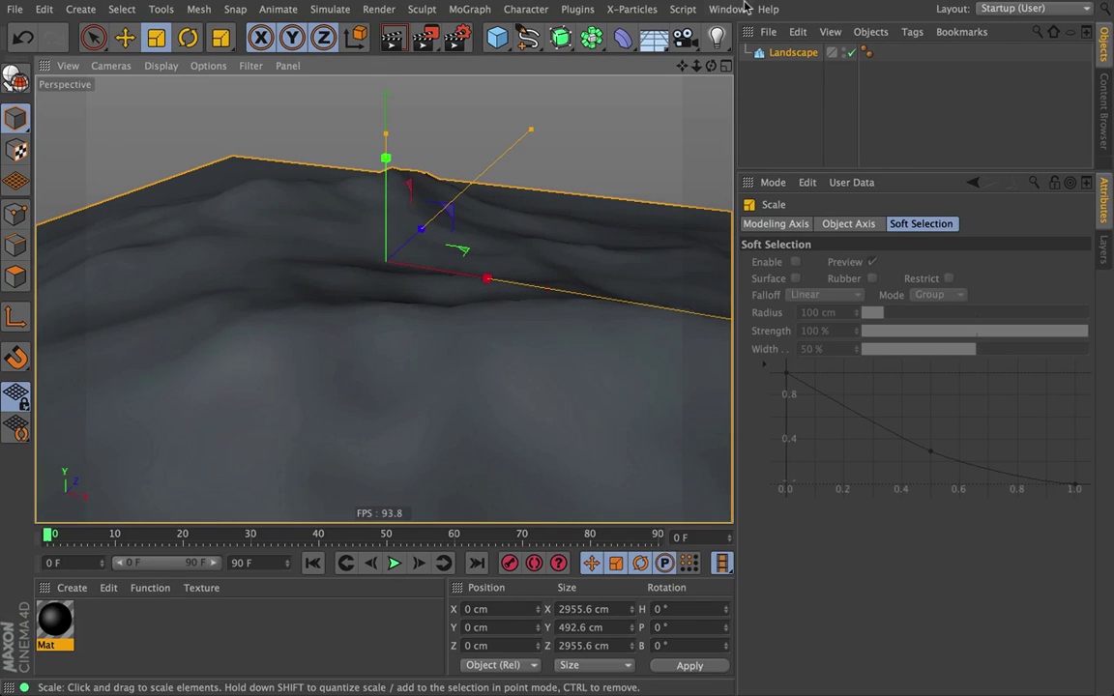
Add a camera framed close over the landscape and keyframe its position and rotation at frame 0.
{"action": "left_click", "coordinate": [683, 37]}
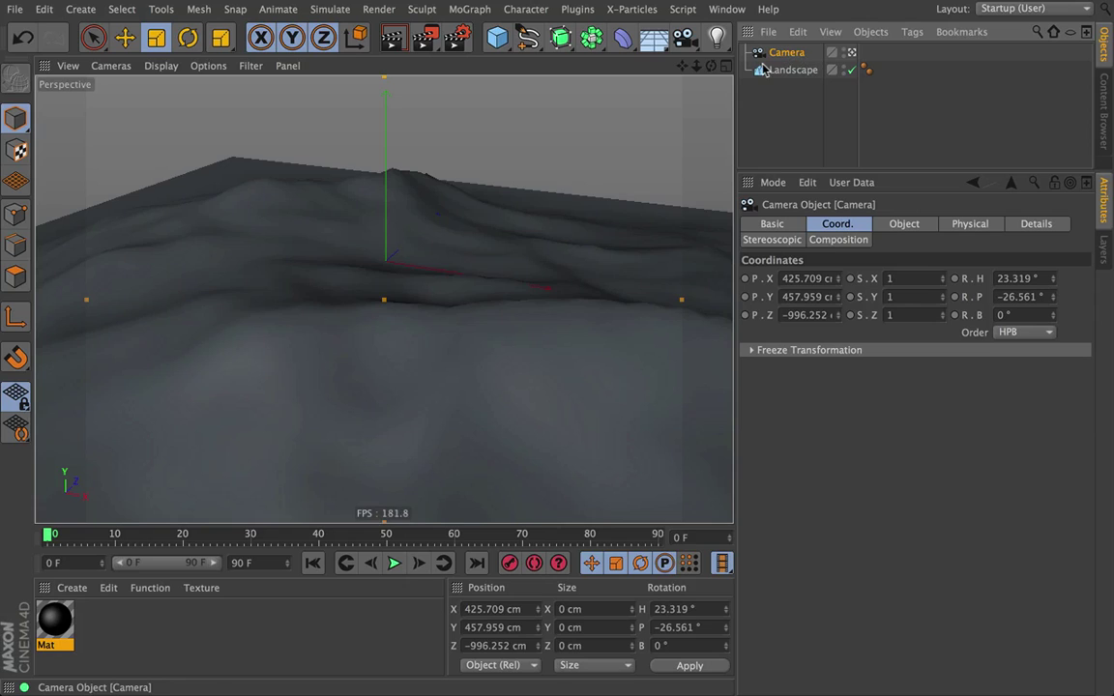
{"action": "scroll", "coordinate": [508, 280], "scroll_direction": "up", "scroll_amount": 4}
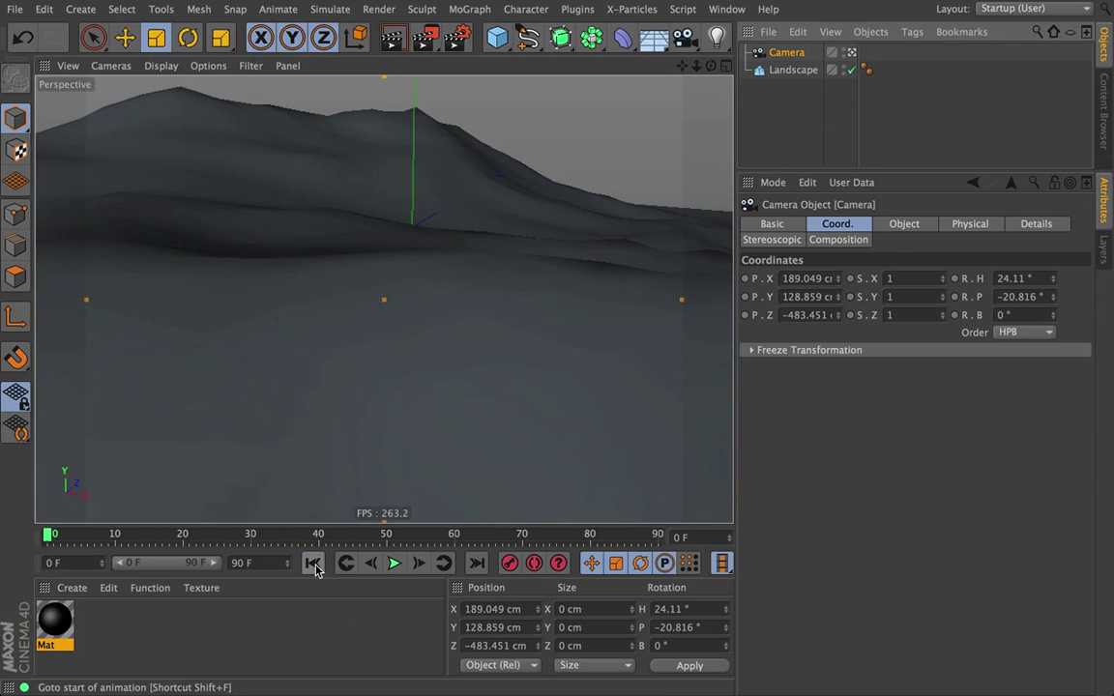
{"action": "left_click", "coordinate": [754, 298]}
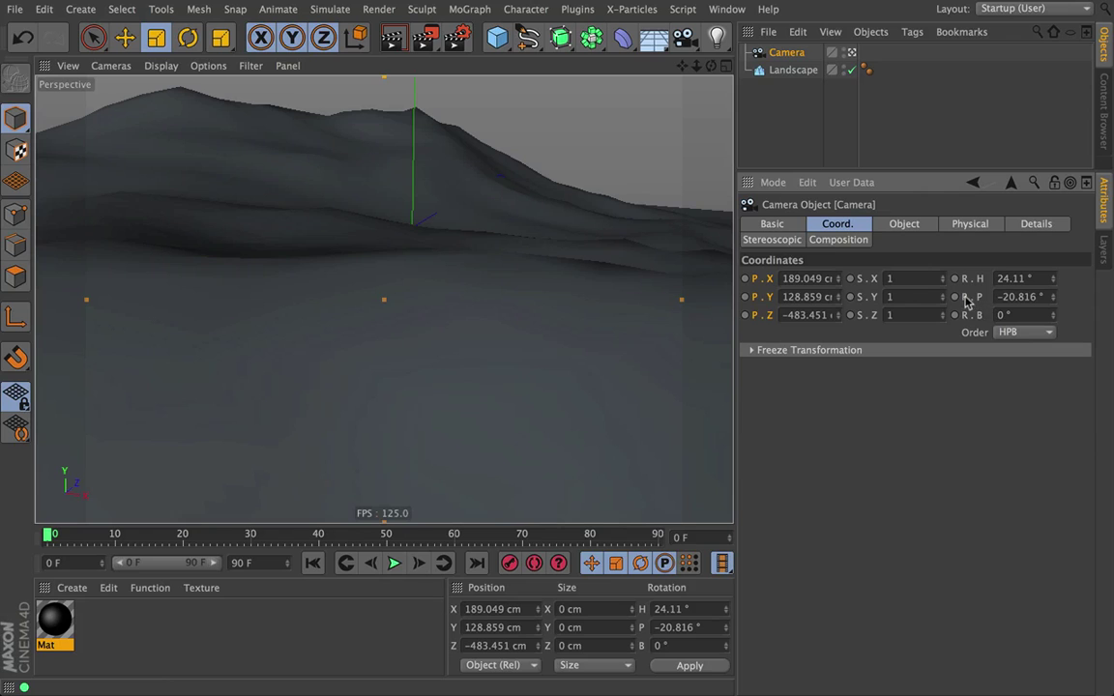
{"action": "left_click", "coordinate": [965, 297], "text": "ctrl"}
At frame 90, reframe the camera to look down on the whole landscape, keyframe that view, and scrub back to frame 0.
{"action": "key", "text": "shift+g"}
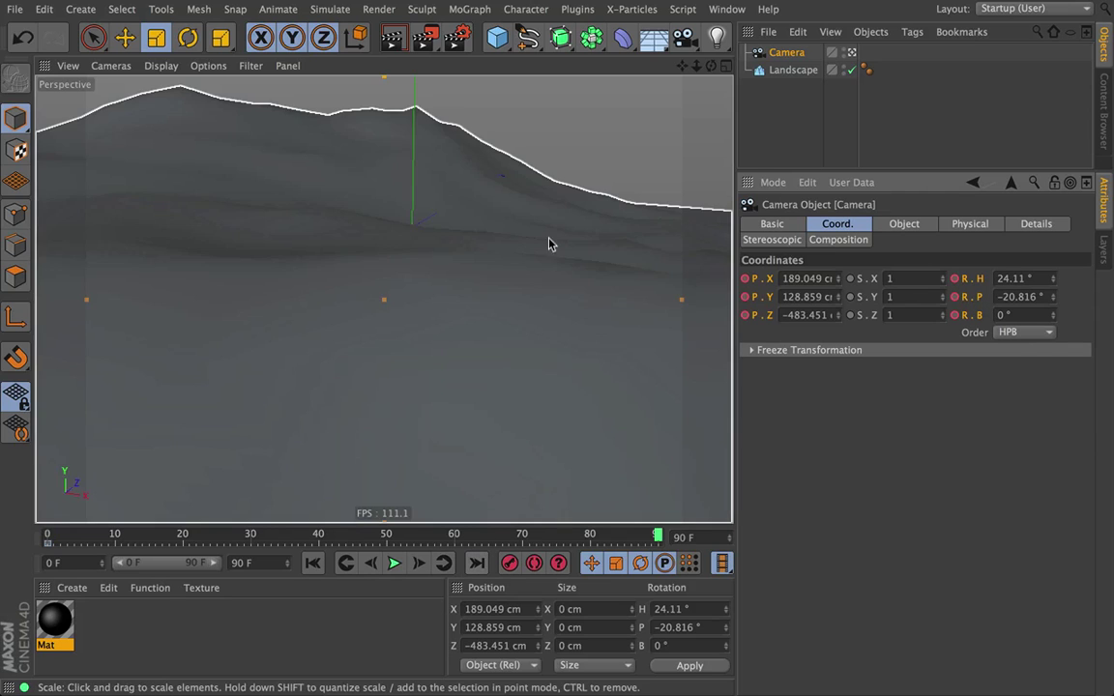
{"action": "right_click_drag", "start_coordinate": [549, 244], "coordinate": [142, 308], "text": "alt"}
{"action": "middle_click_drag", "start_coordinate": [614, 241], "coordinate": [437, 330], "text": "alt"}
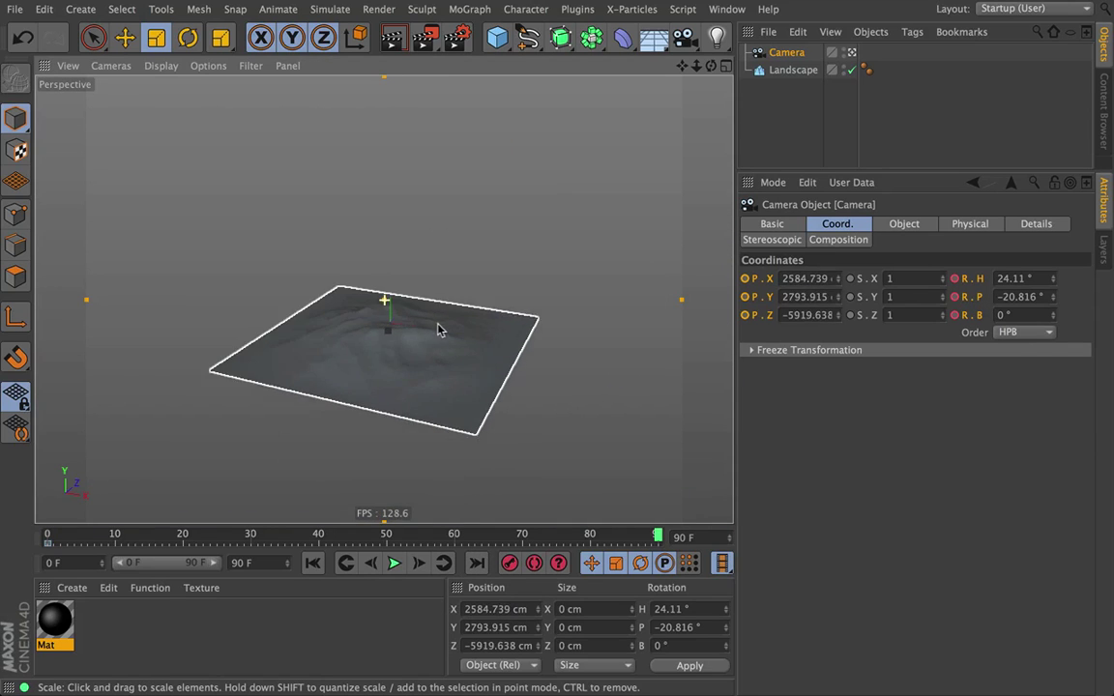
{"action": "left_click_drag", "start_coordinate": [437, 330], "coordinate": [438, 301], "text": "alt"}
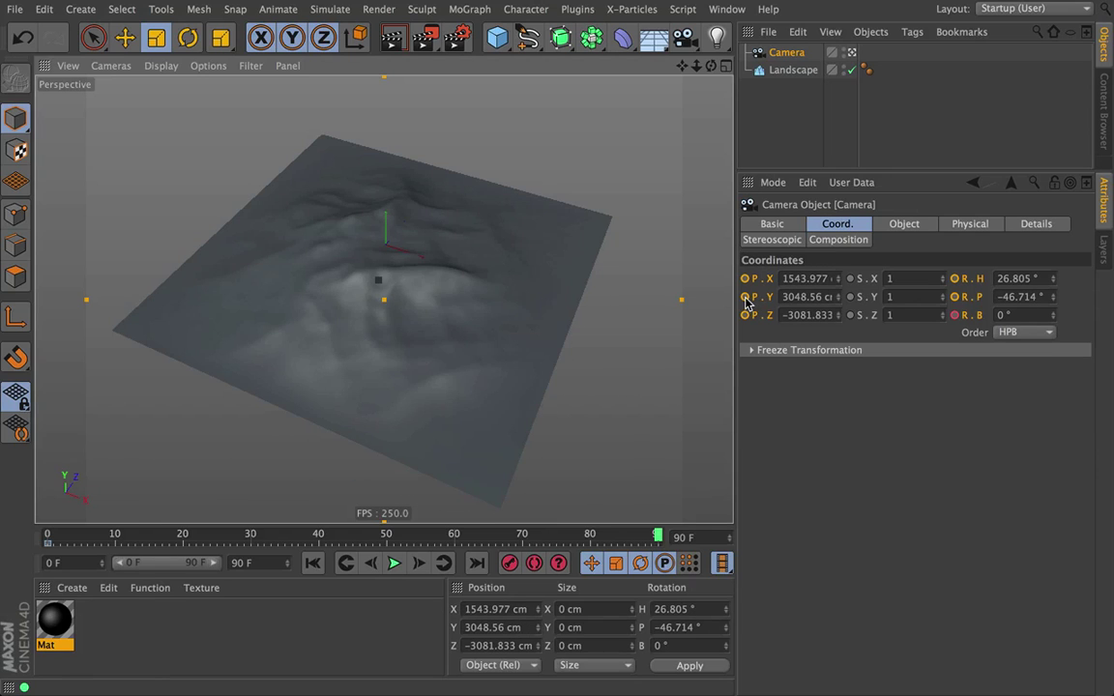
{"action": "key", "text": "F9"}
{"action": "left_click_drag", "start_coordinate": [380, 537], "coordinate": [3, 555]}
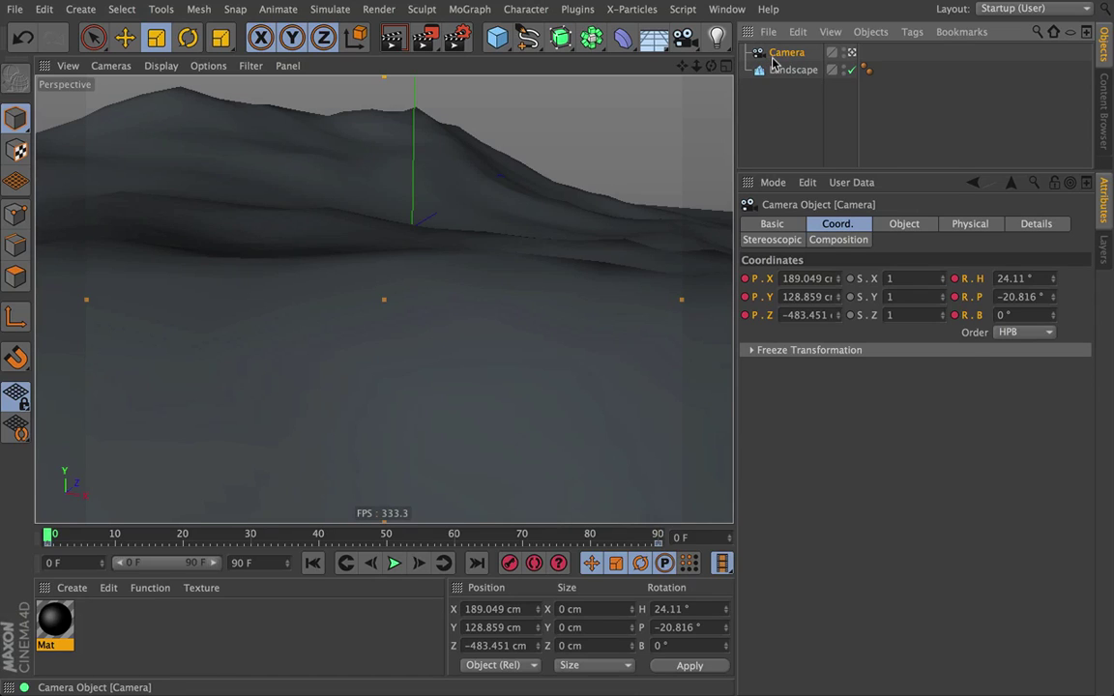
Add a Signal tag to the camera and link the camera's X, Y and Z position to it.
{"action": "right_click", "coordinate": [774, 61]}
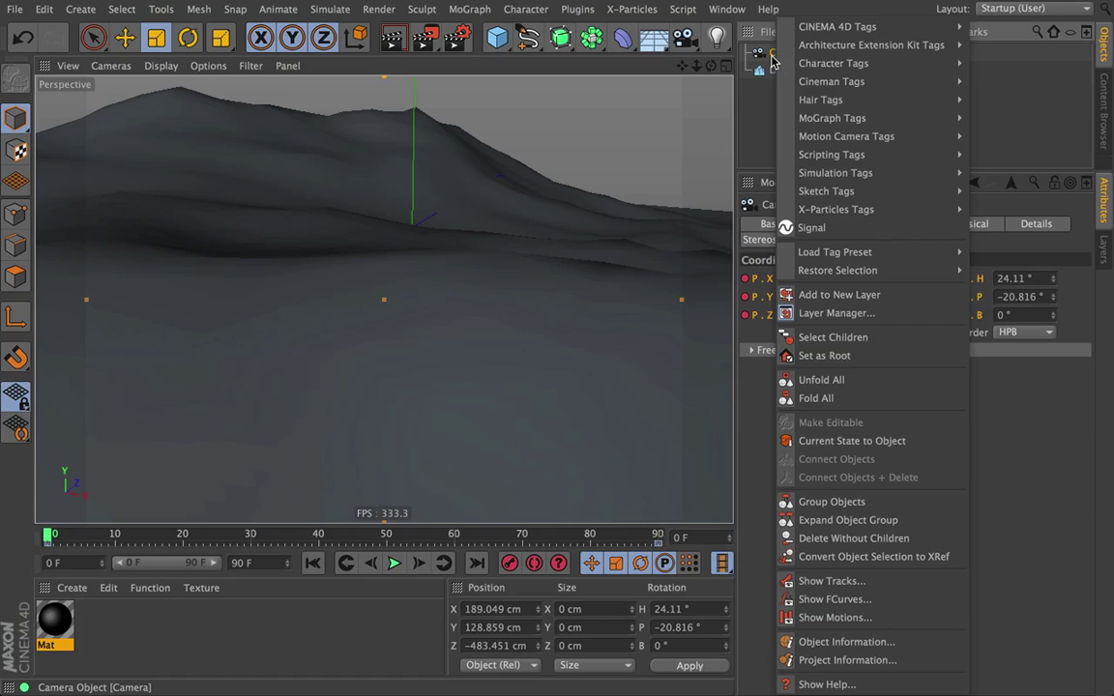
{"action": "left_click", "coordinate": [811, 227]}
{"action": "left_click", "coordinate": [790, 54]}
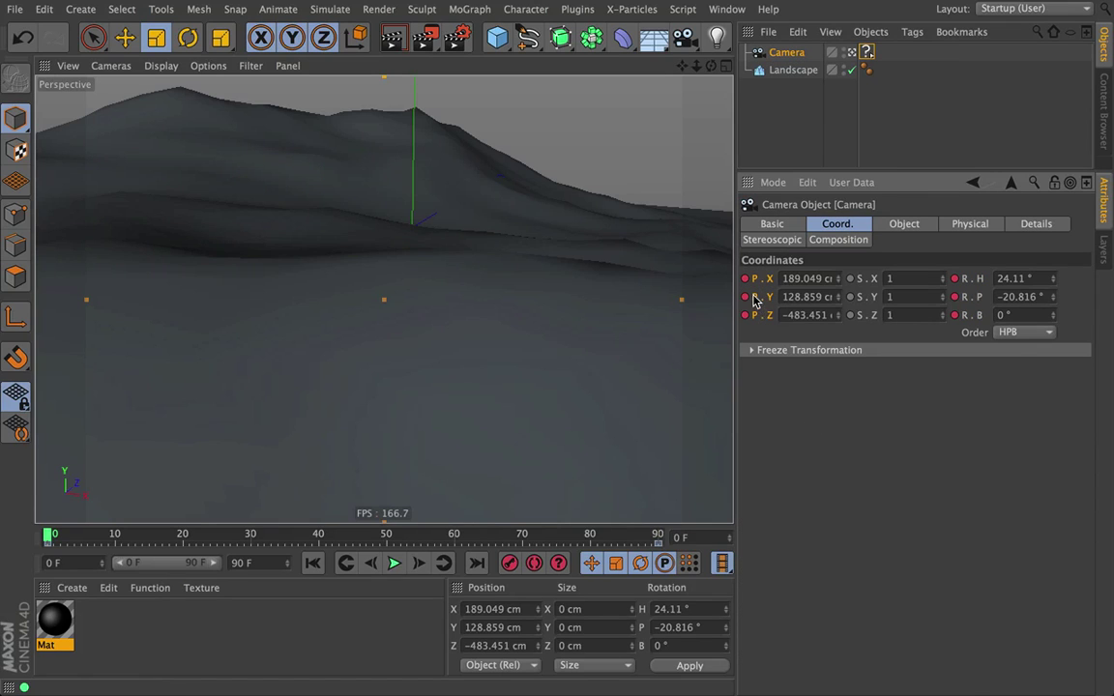
{"action": "left_click", "coordinate": [867, 53]}
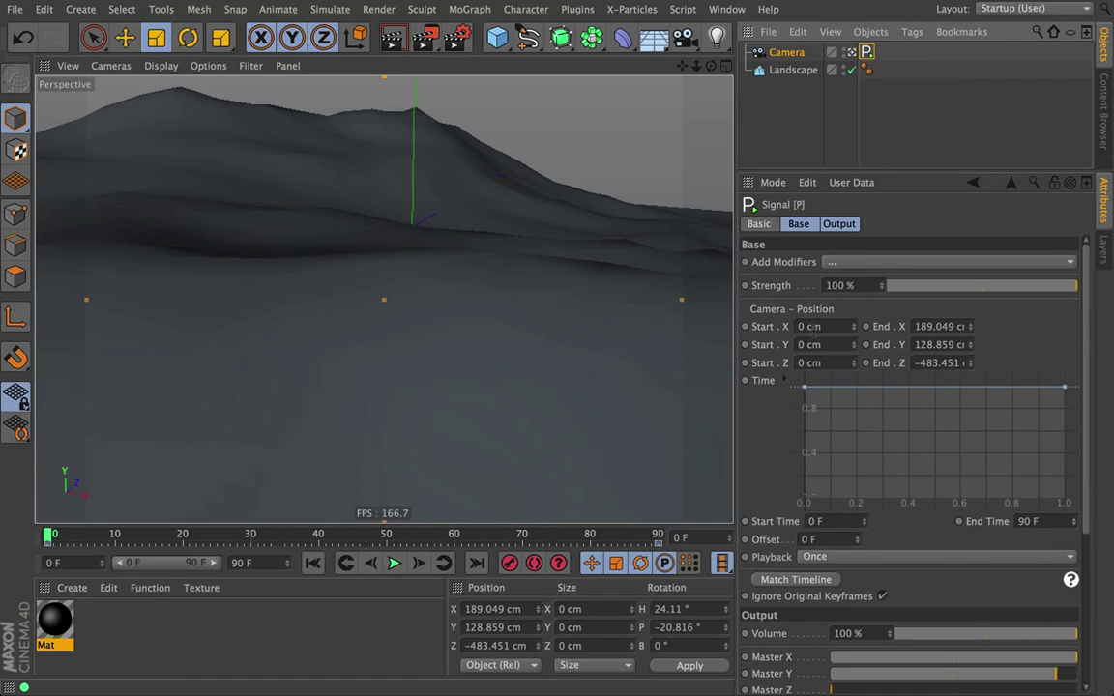
Set the Signal tag's end position for the camera to 0 cm on X, Y and Z.
{"action": "left_click", "coordinate": [939, 326]}
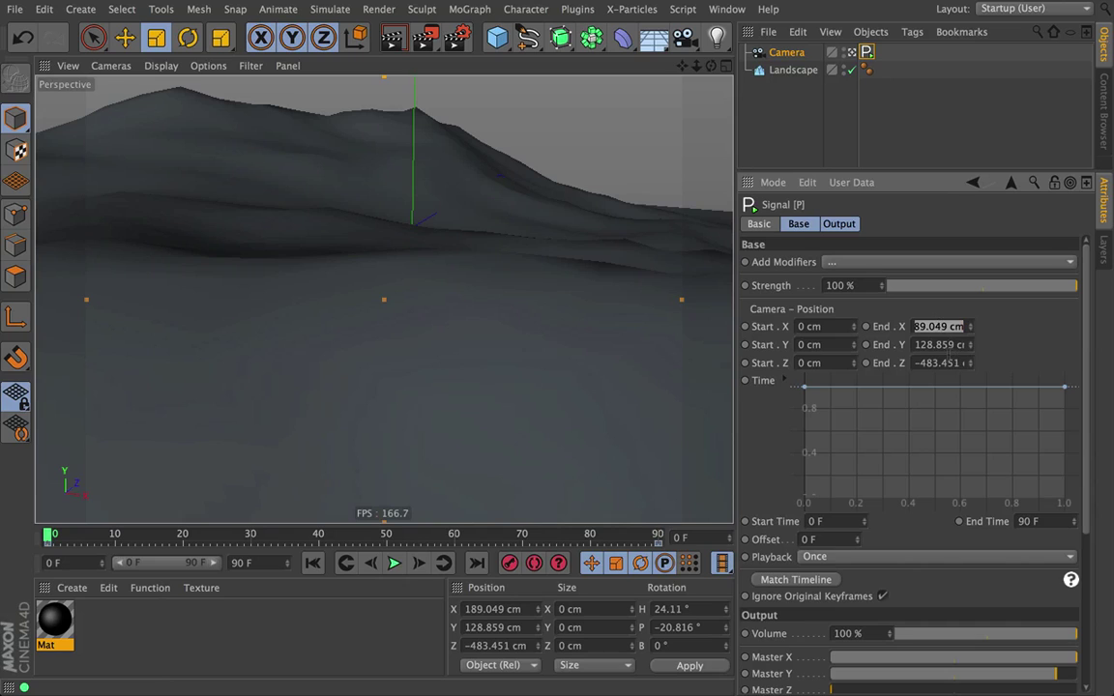
{"action": "type", "text": "0"}
{"action": "key", "text": "Tab"}
{"action": "type", "text": "0"}
{"action": "key", "text": "Tab"}
{"action": "type", "text": "0"}
{"action": "key", "text": "Return"}
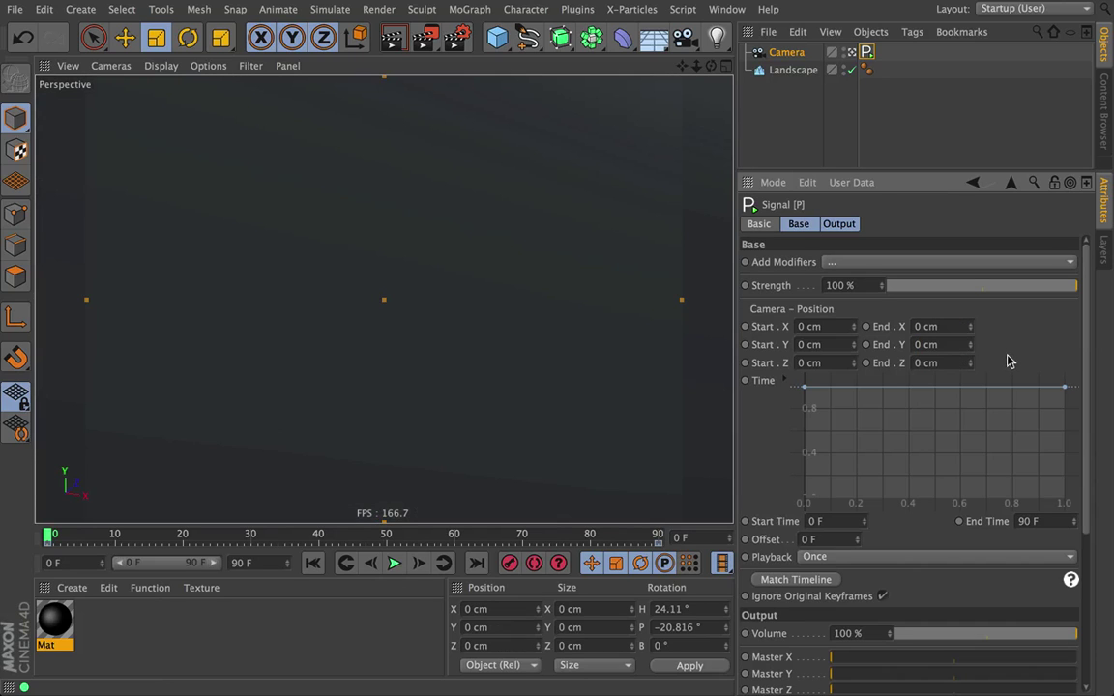
Turn off Ignore Original Keyframes in the Signal tag's base settings and return the animation to frame 0.
{"action": "scroll", "coordinate": [842, 184], "scroll_direction": "down", "scroll_amount": 2}
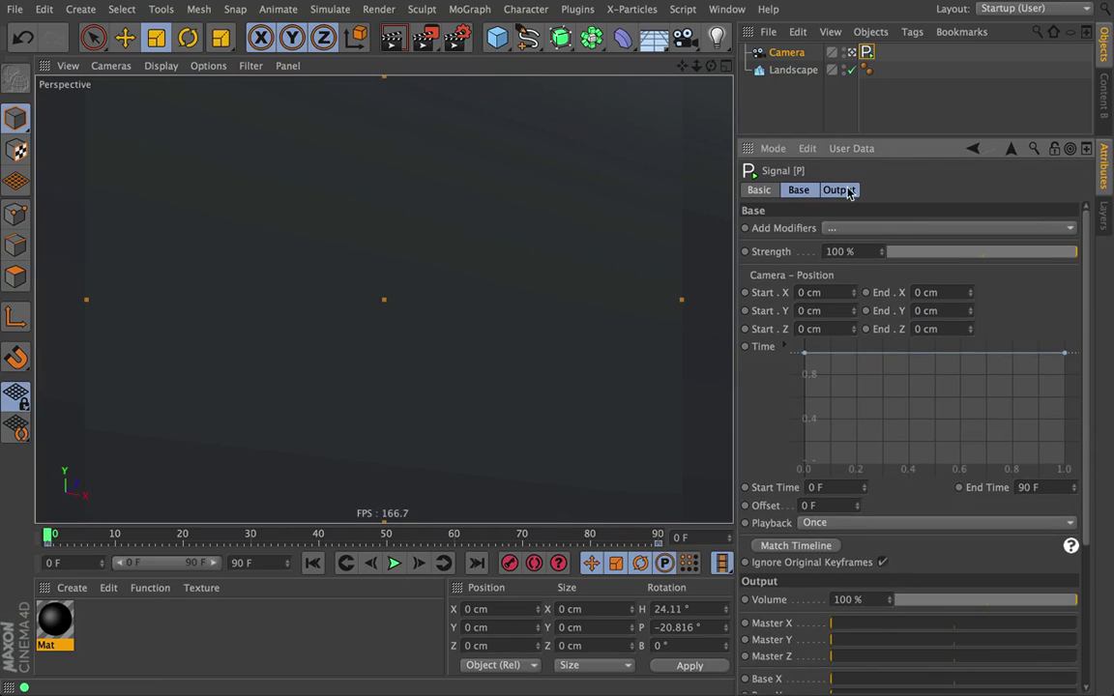
{"action": "left_click", "coordinate": [799, 191]}
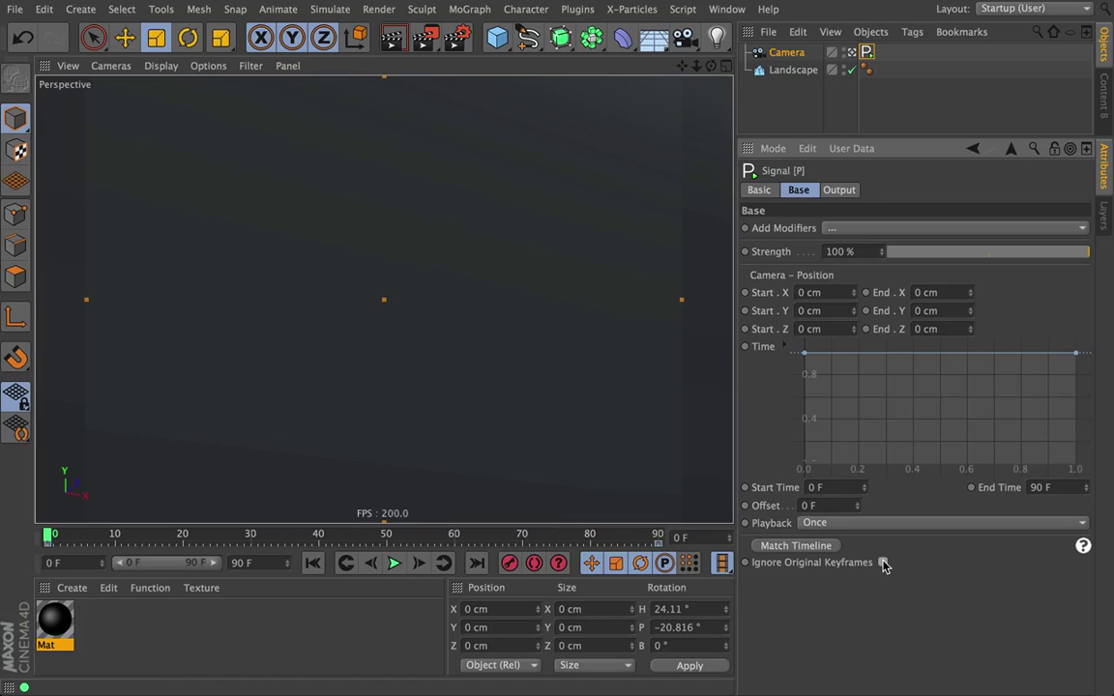
{"action": "left_click", "coordinate": [312, 563]}
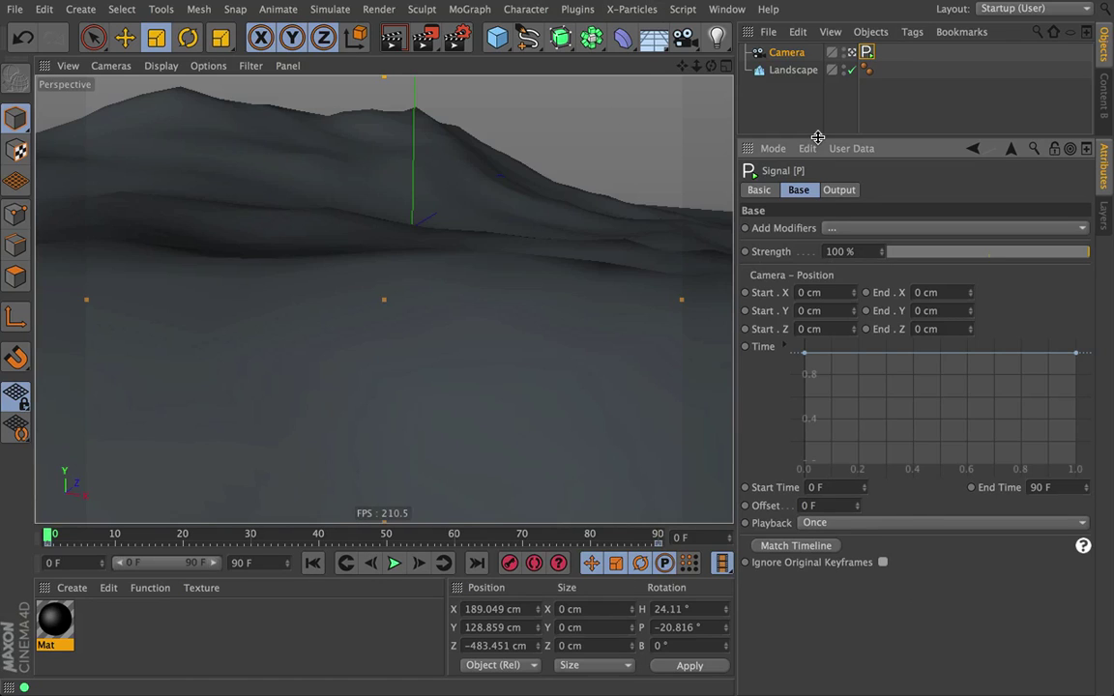
Add a Noise modifier to the camera's Signal tag and set its variation to 111 cm on X, Y and Z.
{"action": "left_click", "coordinate": [851, 228]}
{"action": "left_click", "coordinate": [840, 258]}
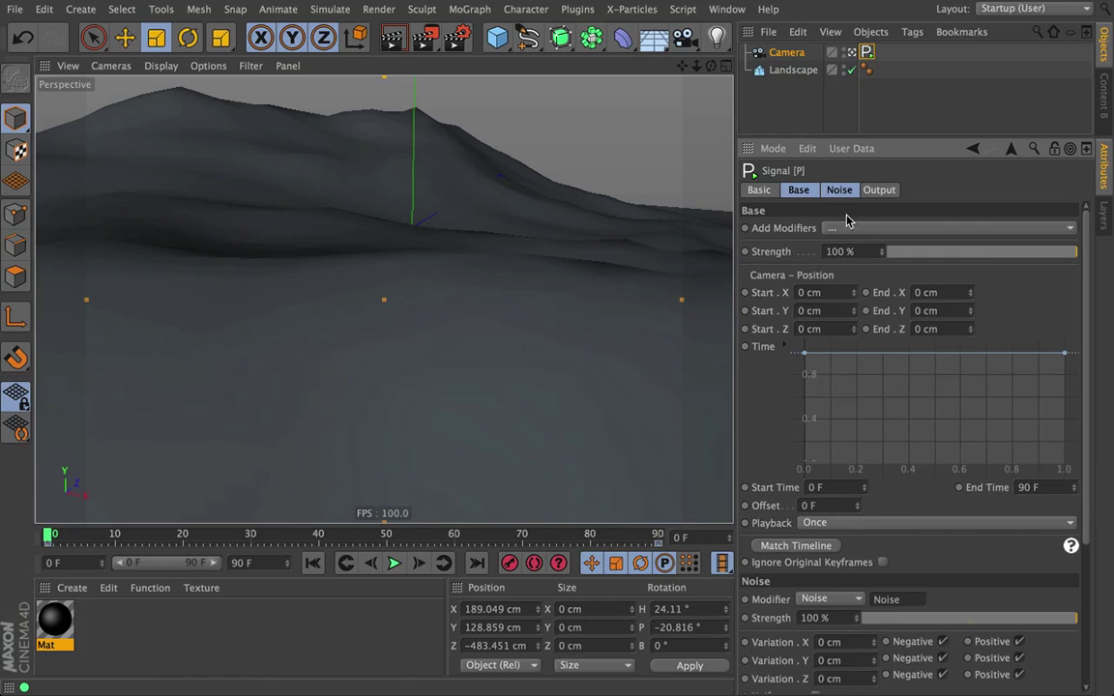
{"action": "left_click", "coordinate": [838, 193]}
{"action": "double_click", "coordinate": [839, 272]}
{"action": "type", "text": "111"}
{"action": "key", "text": "Tab"}
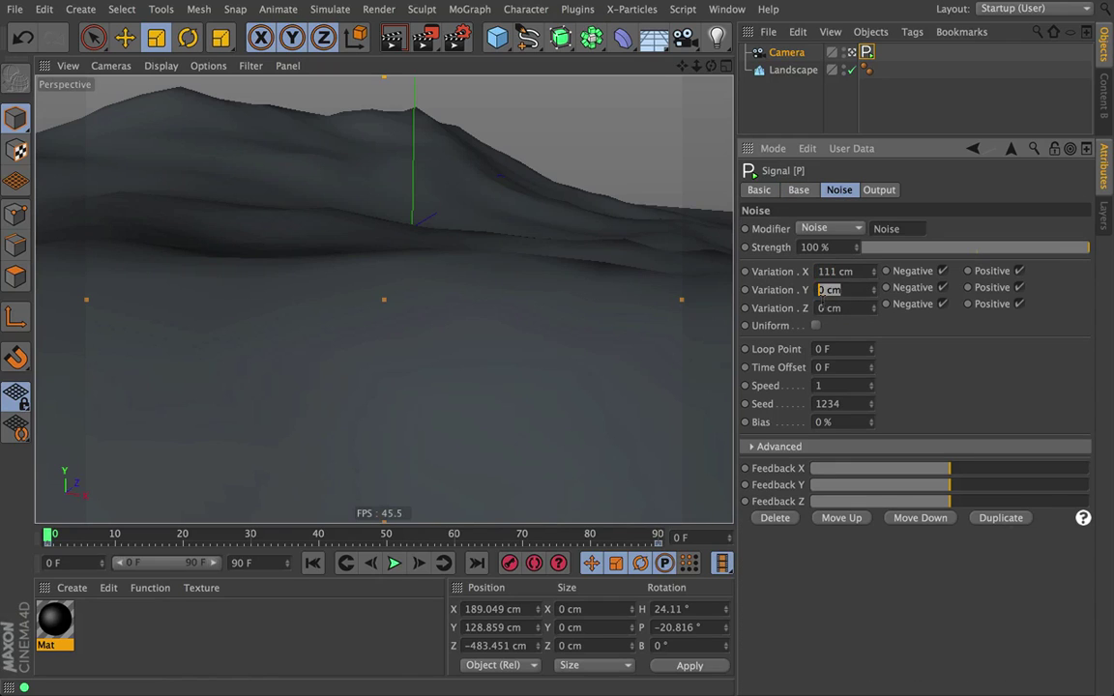
{"action": "type", "text": "111"}
{"action": "key", "text": "Tab"}
{"action": "type", "text": "111"}
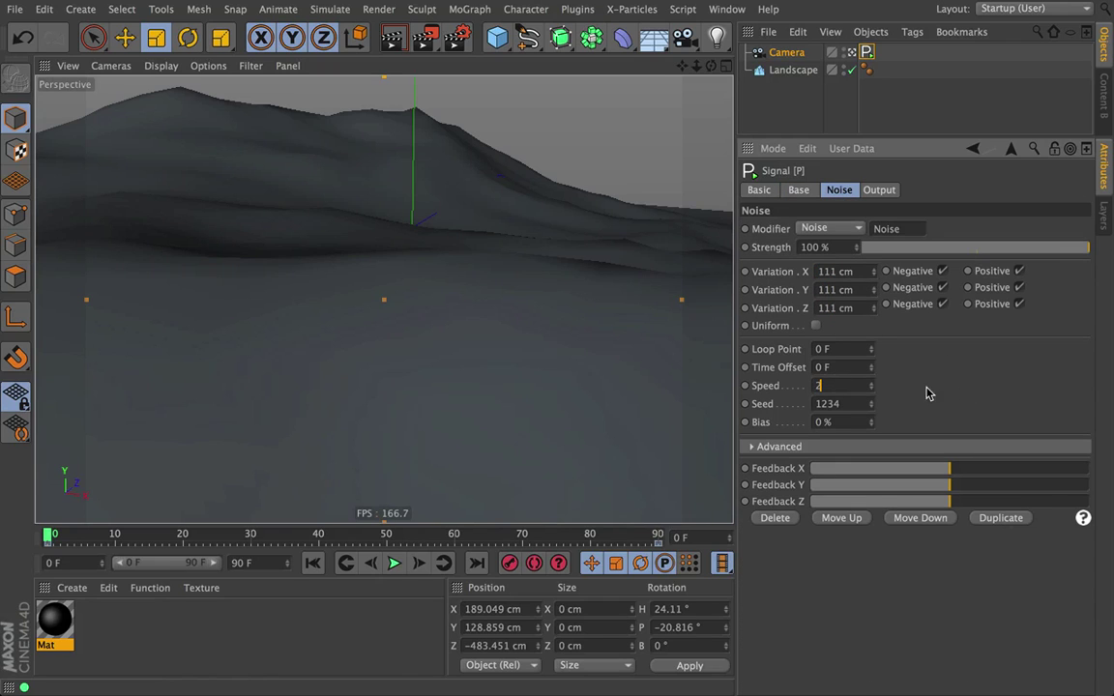
Set the noise speed to 2 and play the animation to preview the camera shake.
{"action": "type", "text": "2"}
{"action": "key", "text": "Return"}
{"action": "left_click", "coordinate": [394, 563]}
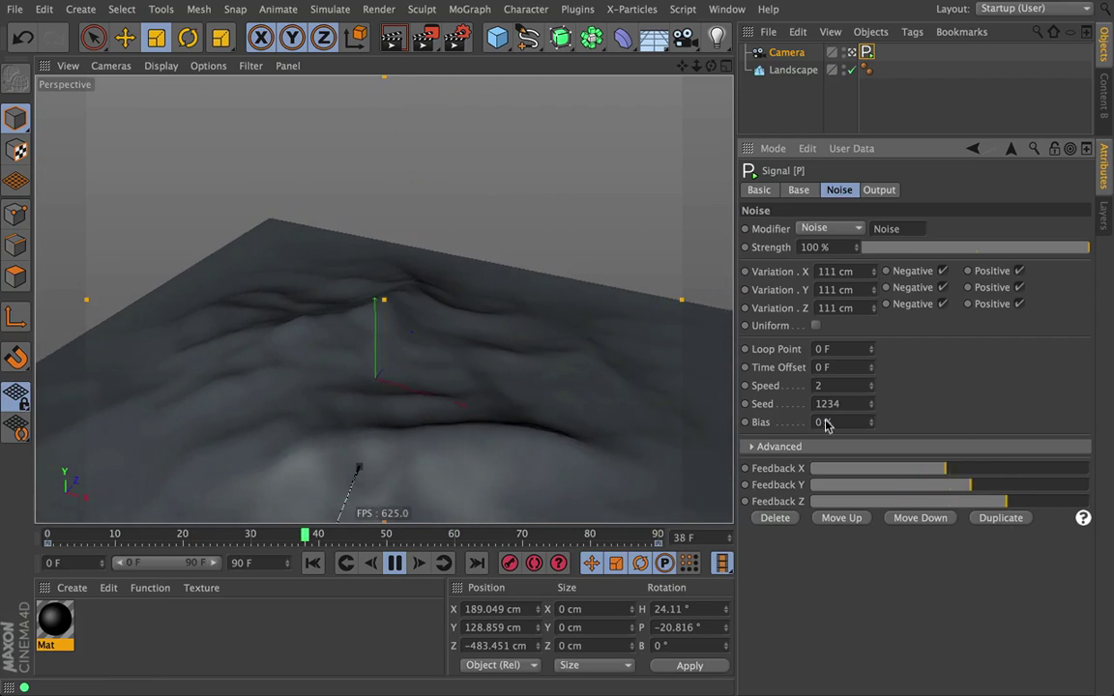
Set the noise speed to 5 and its strength to 9% during playback, and stop the animation at frame 0.
{"action": "double_click", "coordinate": [818, 385]}
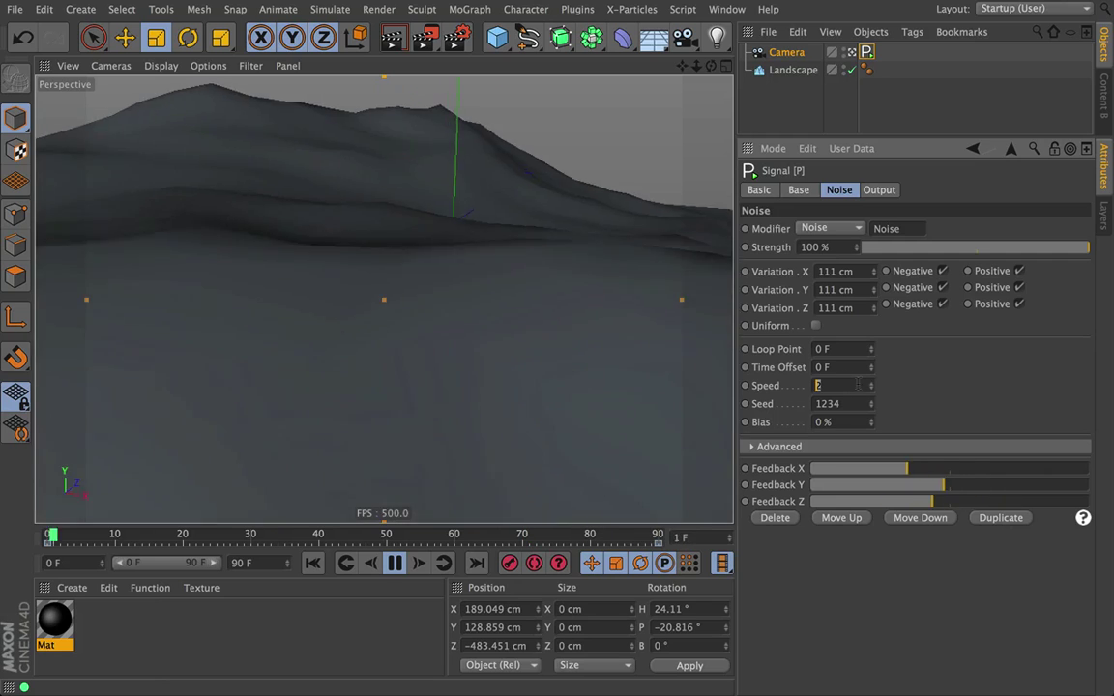
{"action": "type", "text": "5"}
{"action": "key", "text": "Return"}
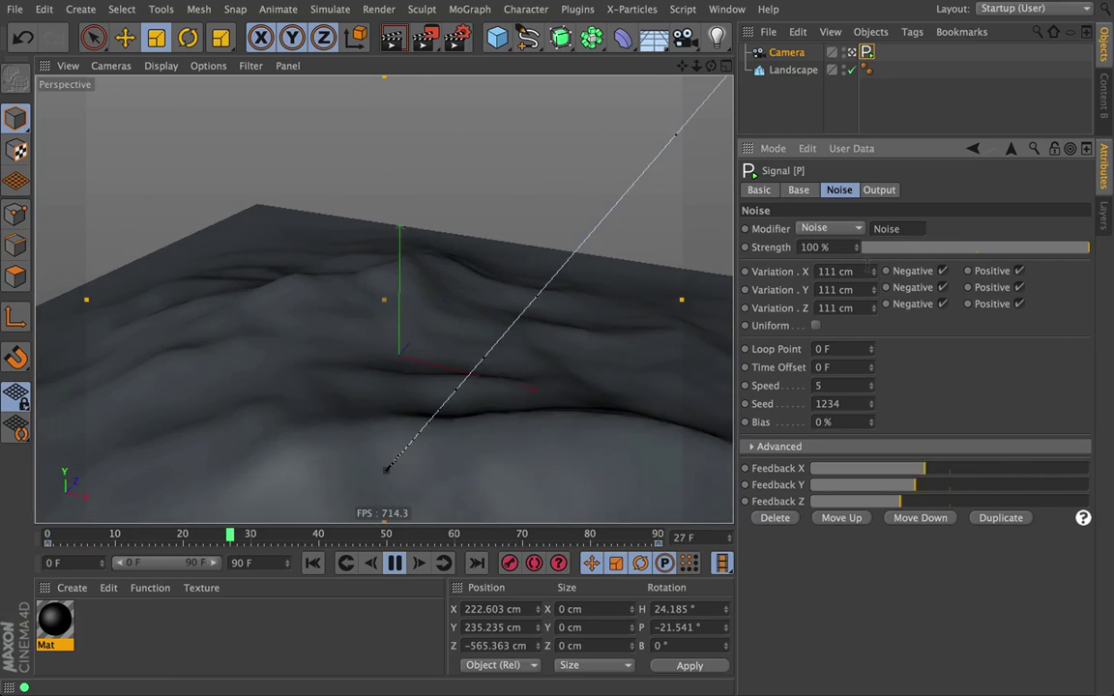
{"action": "left_click", "coordinate": [882, 249]}
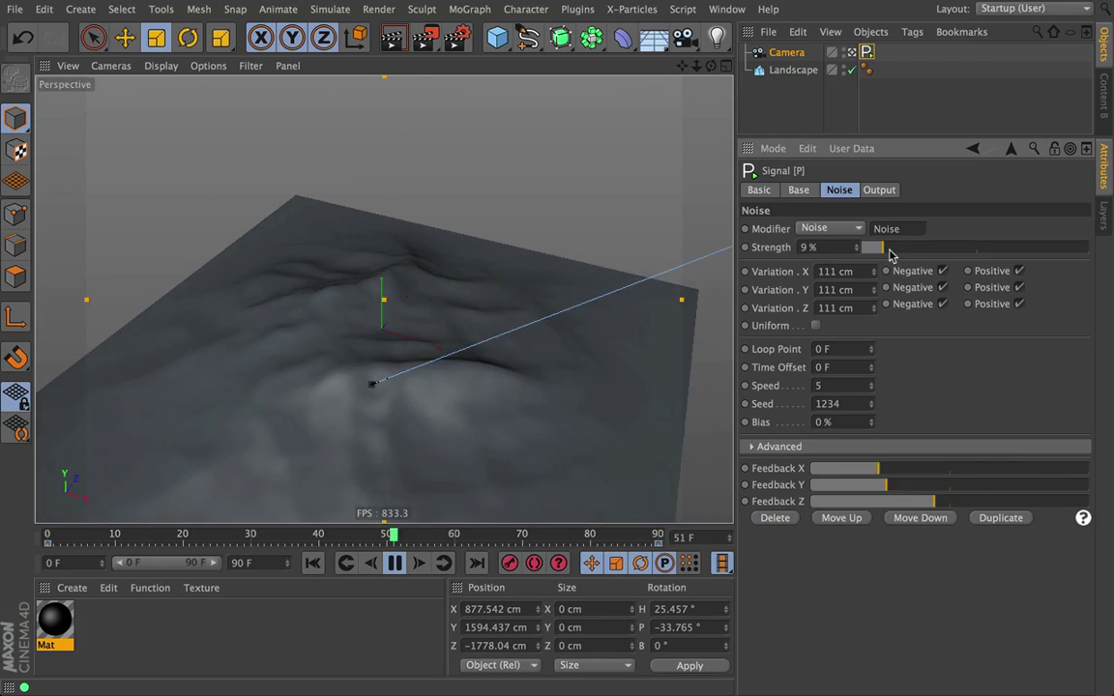
{"action": "left_click", "coordinate": [395, 562]}
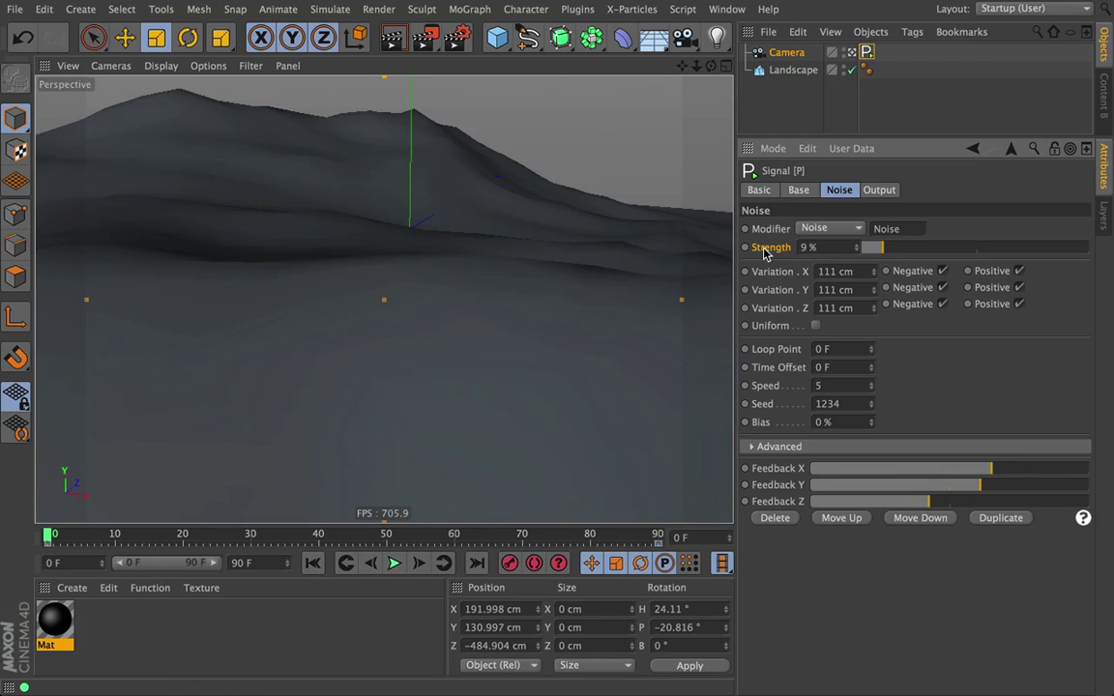
Keyframe the noise strength at 0% on frame 0 and 100% on frame 90, and preview the animation.
{"action": "left_click_drag", "start_coordinate": [880, 248], "coordinate": [824, 259]}
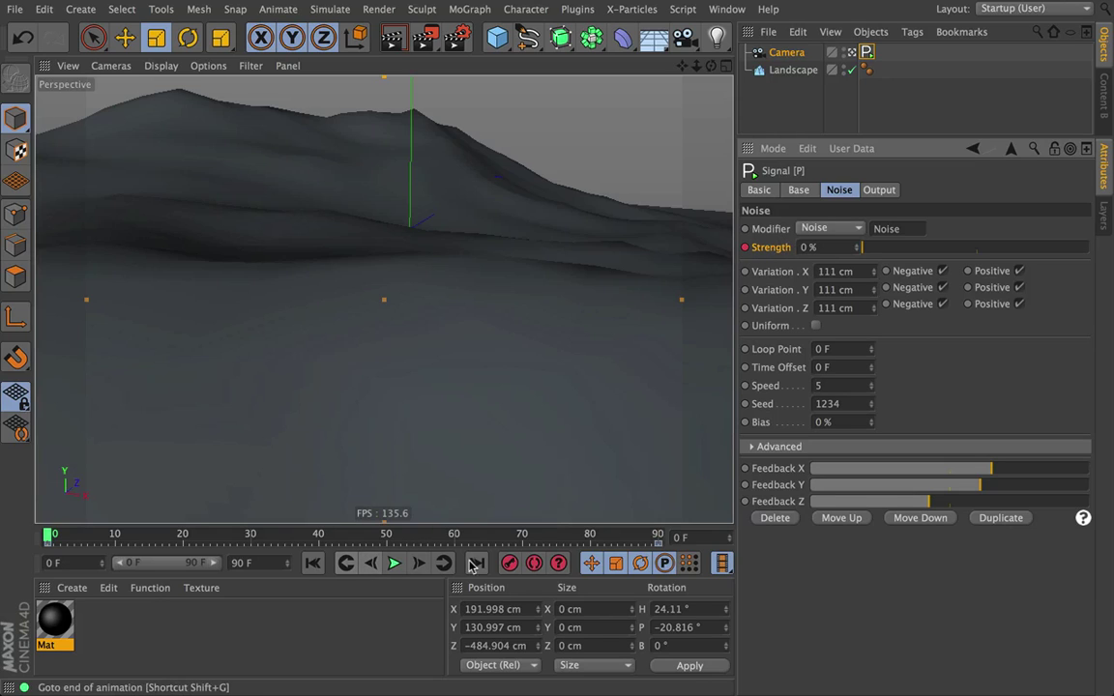
{"action": "left_click", "coordinate": [476, 563]}
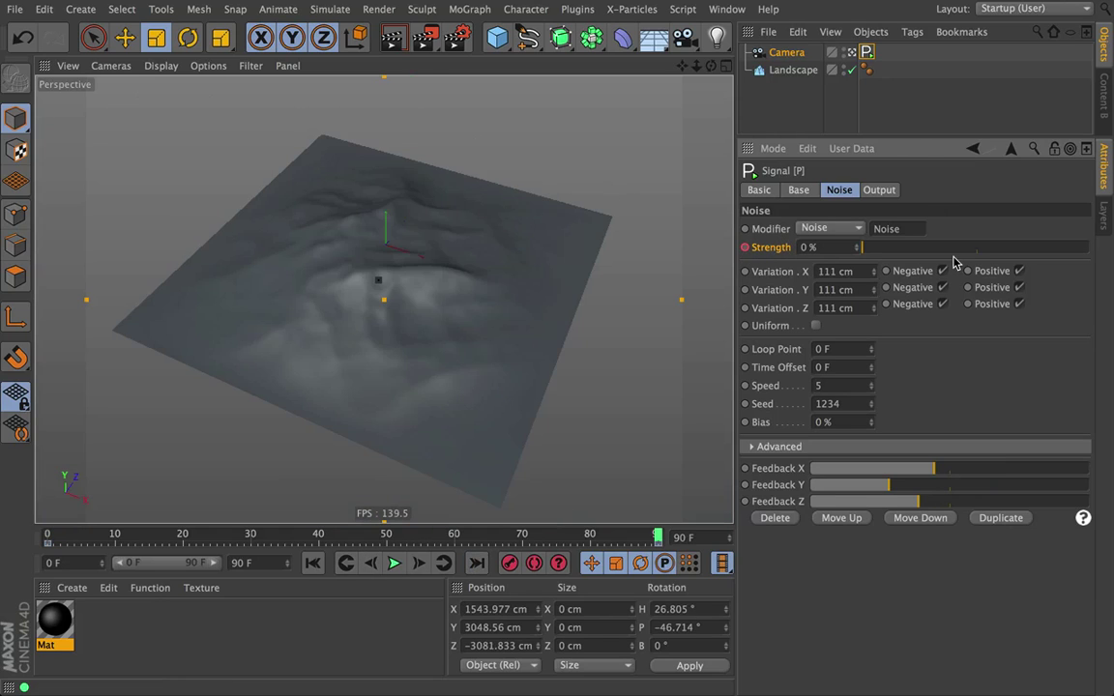
{"action": "left_click_drag", "start_coordinate": [947, 248], "coordinate": [1089, 249]}
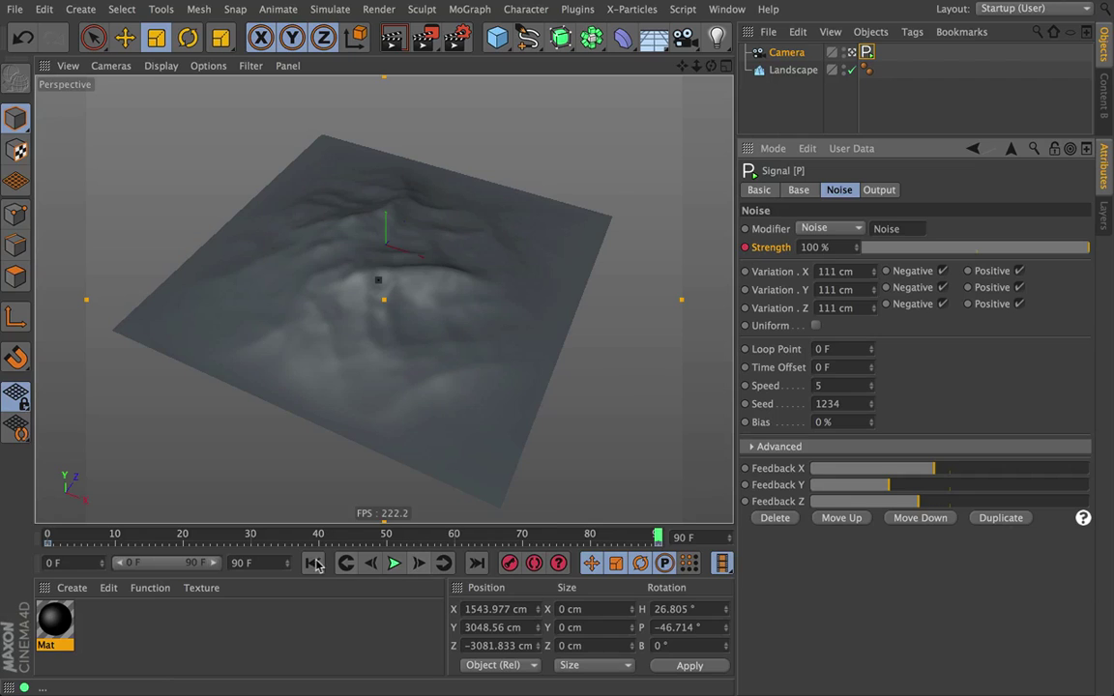
{"action": "left_click", "coordinate": [394, 562]}
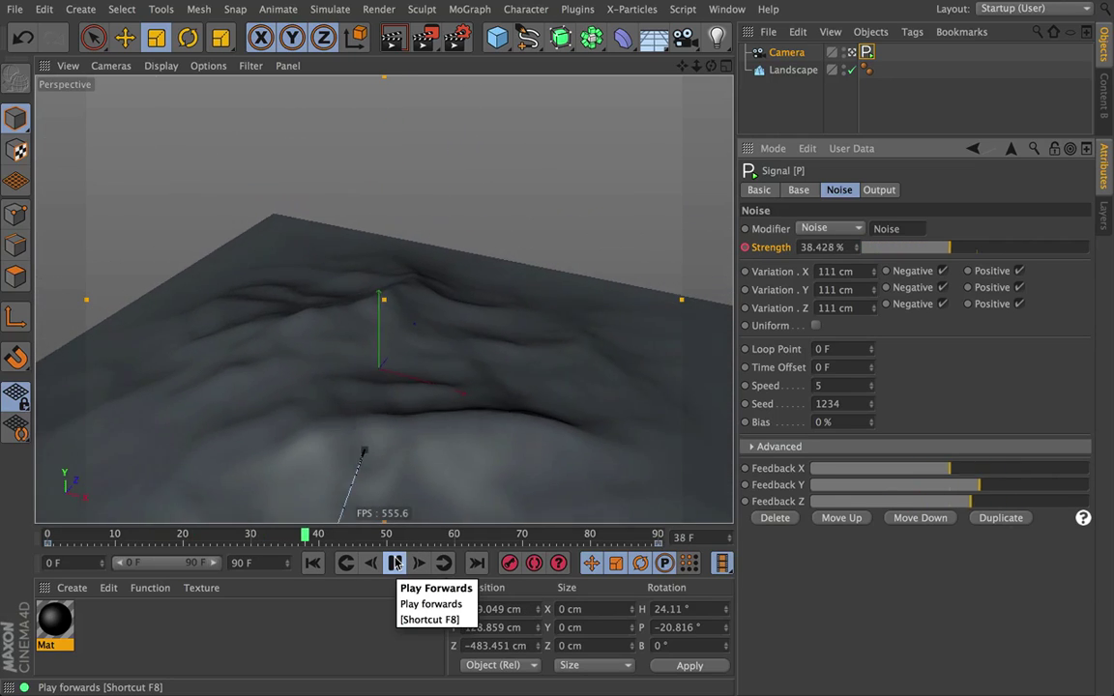
{"action": "left_click", "coordinate": [394, 563]}
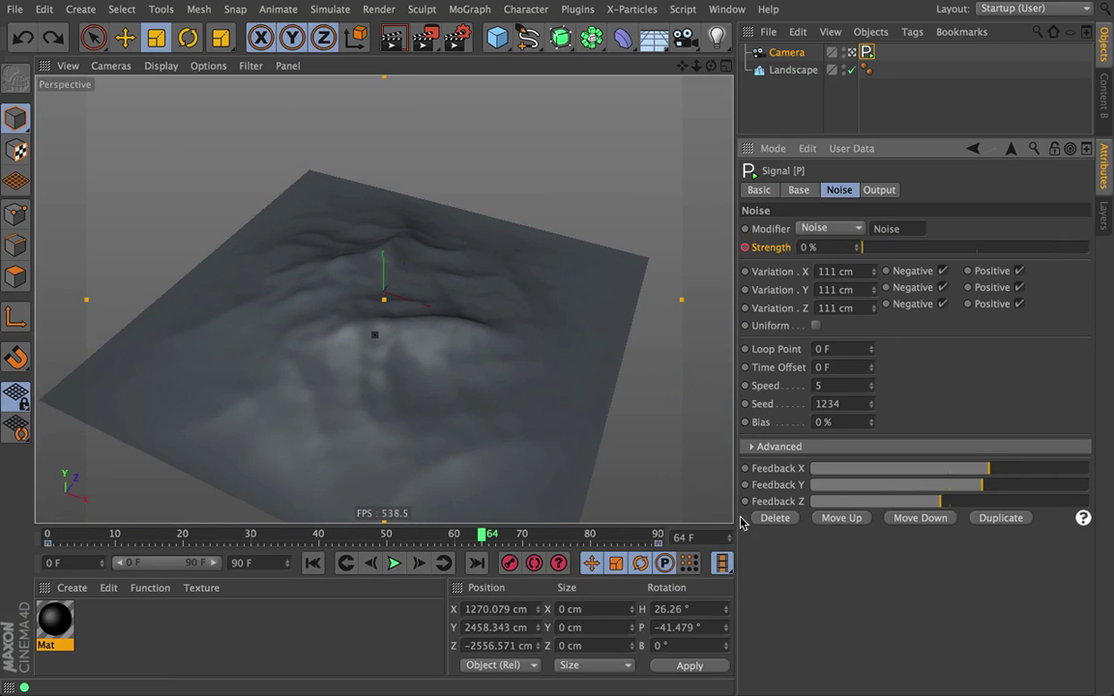